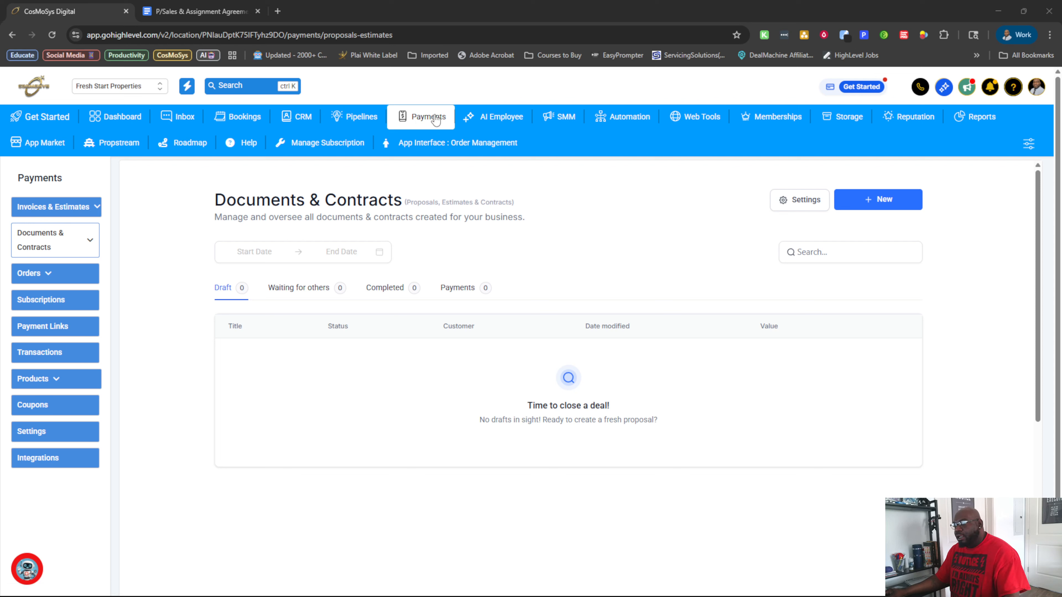
# Open the list of templates for Documents & Contracts.
pyautogui.moveTo(58, 237)
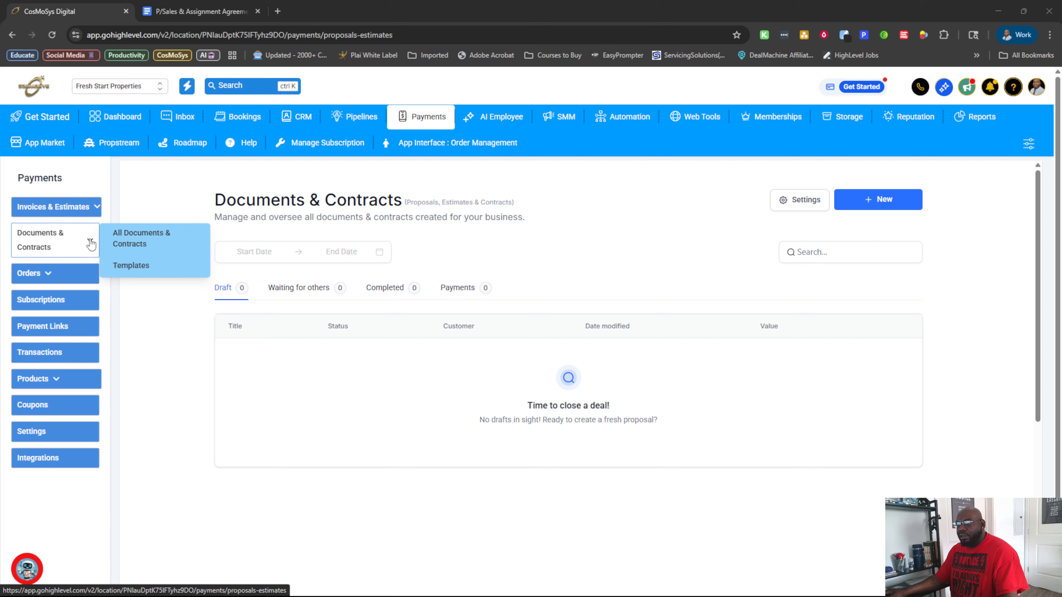
pyautogui.click(140, 266)
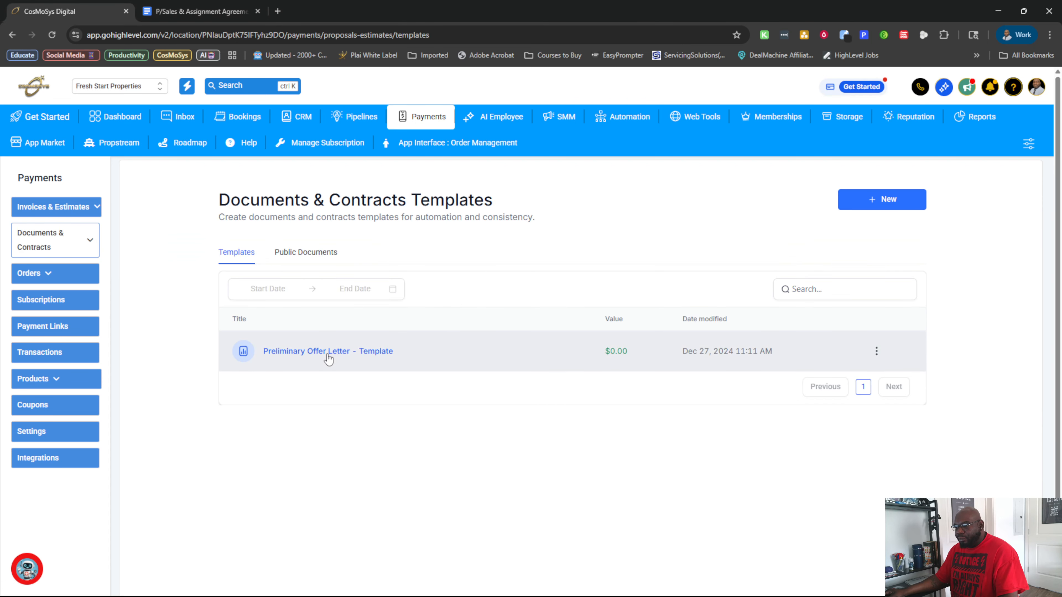
pyautogui.moveTo(86, 247)
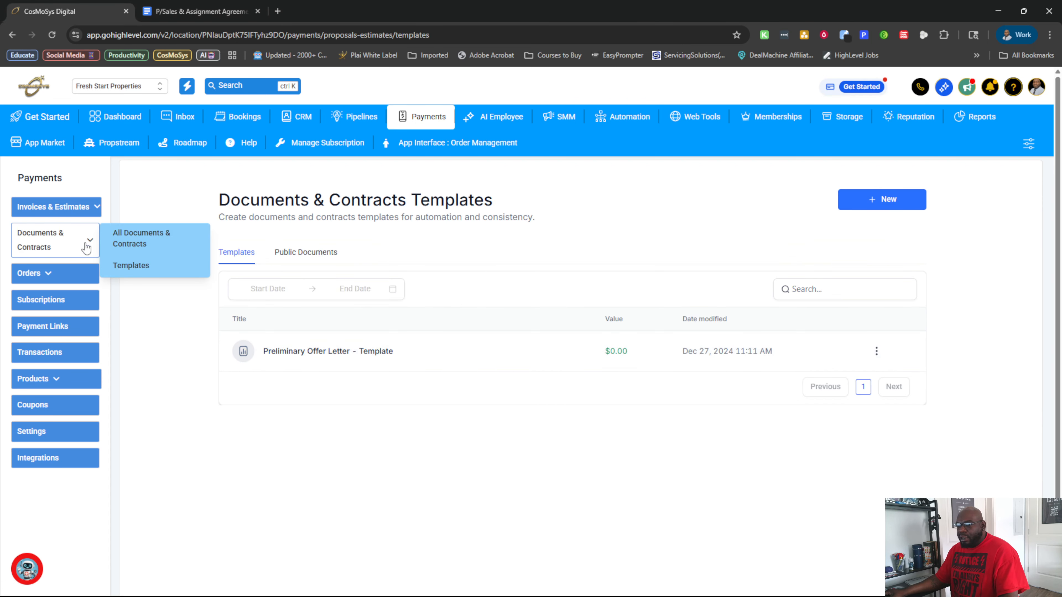
# Browse the ready-made documents in the template library, then close it.
pyautogui.click(889, 205)
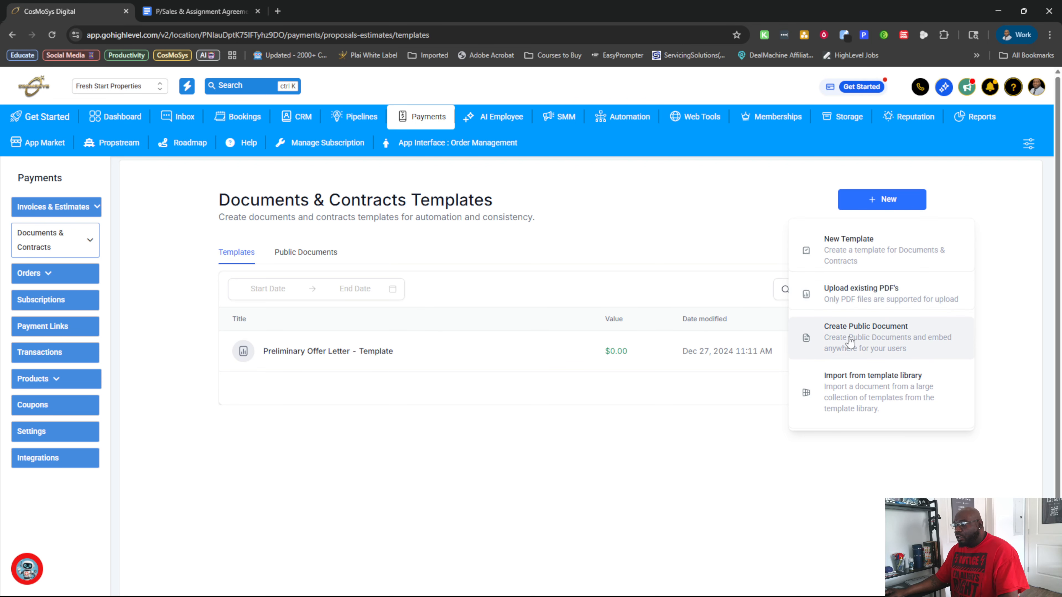
pyautogui.click(887, 391)
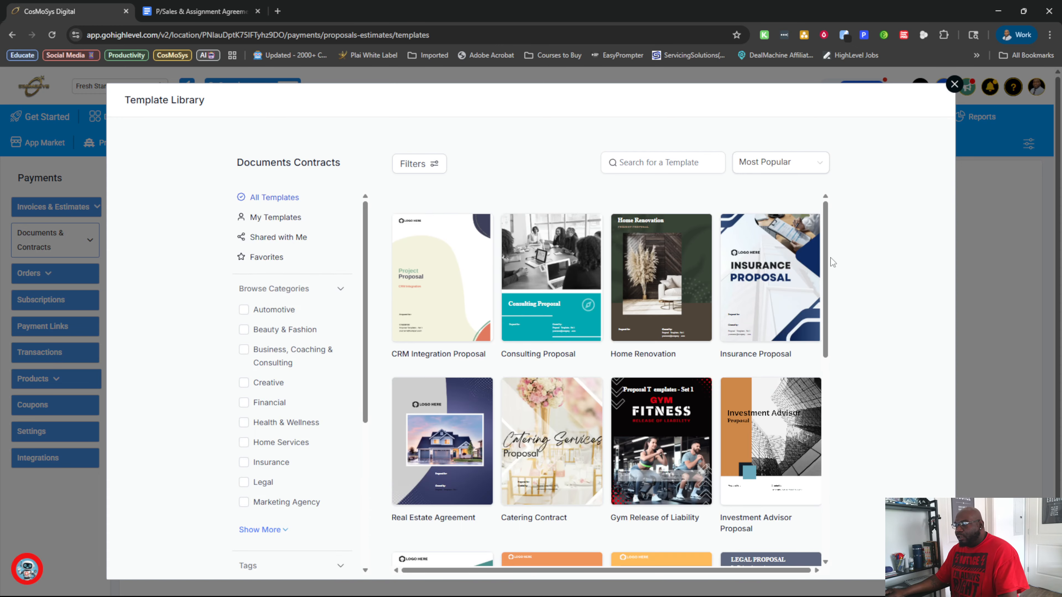
pyautogui.moveTo(828, 255); pyautogui.dragTo(838, 487)
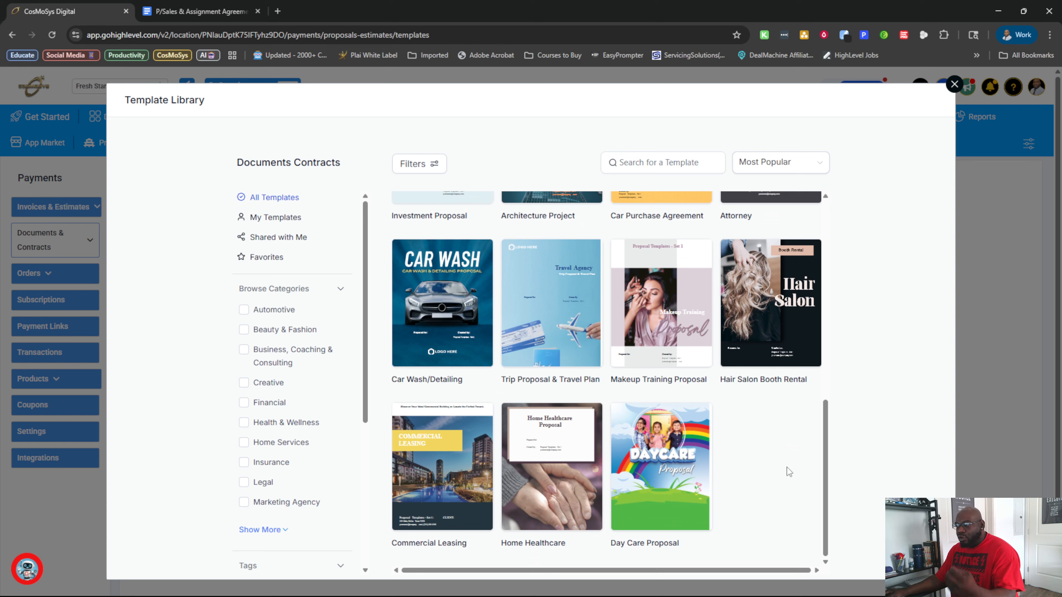
pyautogui.scroll(10, 621, 399)
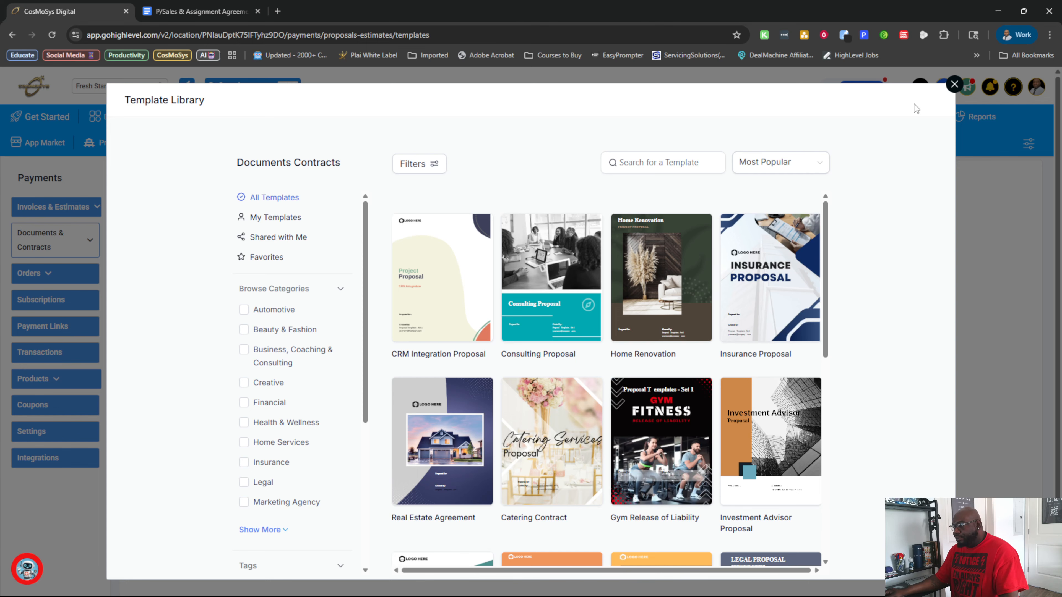
pyautogui.click(954, 85)
# Upload Purchase and Sales Agreement.pdf from the Downloads folder as a new template.
pyautogui.click(884, 200)
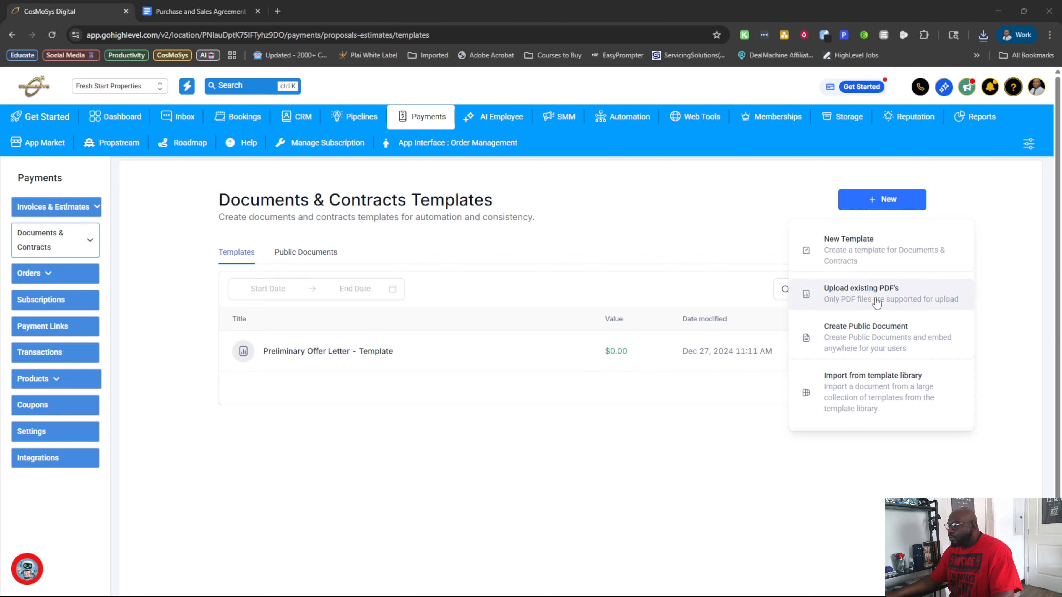
pyautogui.click(853, 296)
pyautogui.click(525, 314)
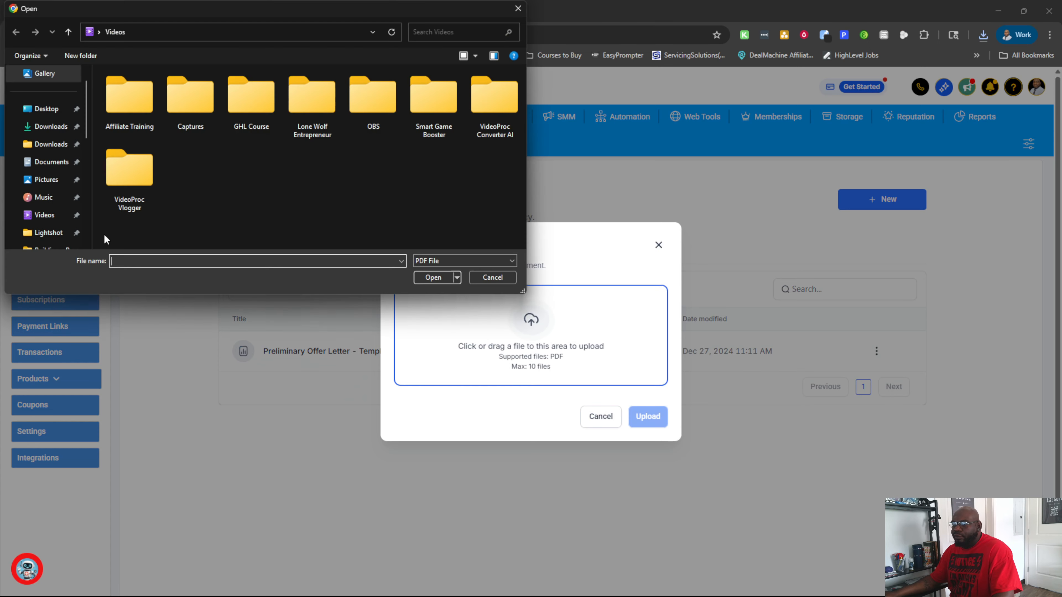
pyautogui.click(42, 127)
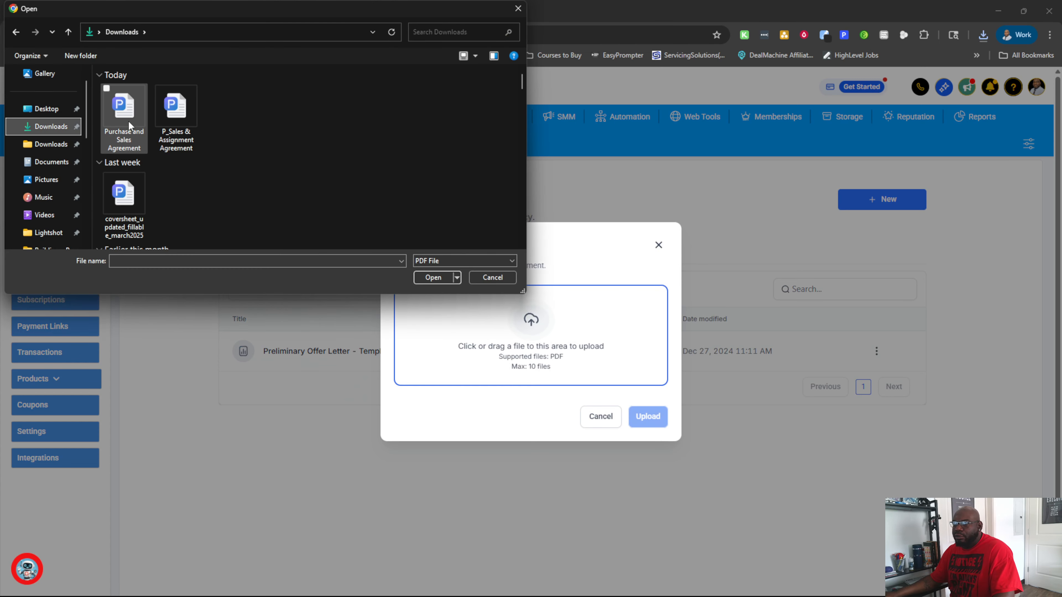
pyautogui.click(123, 109)
pyautogui.click(433, 277)
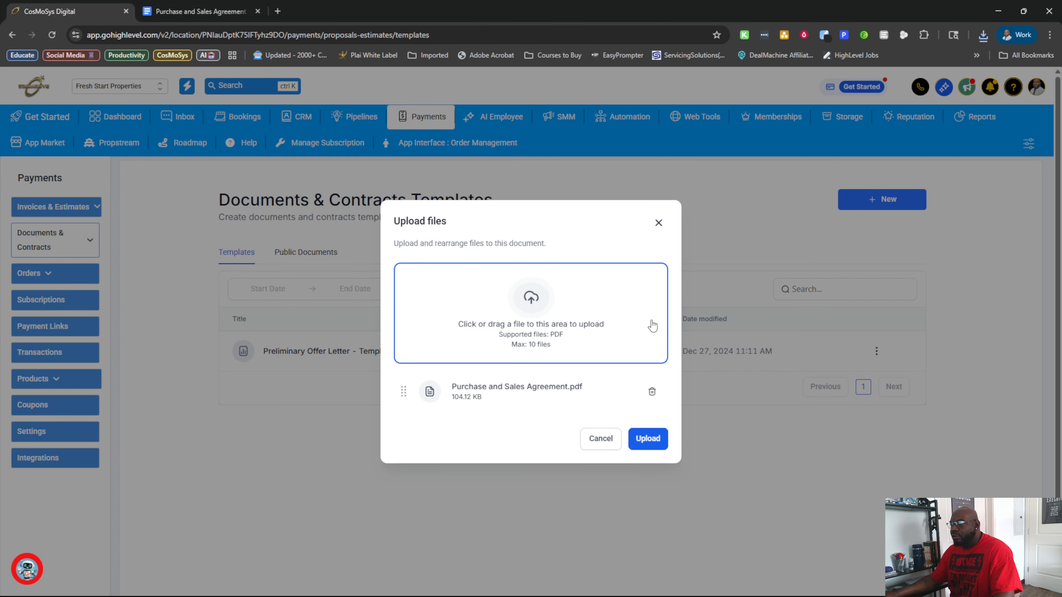
pyautogui.click(660, 438)
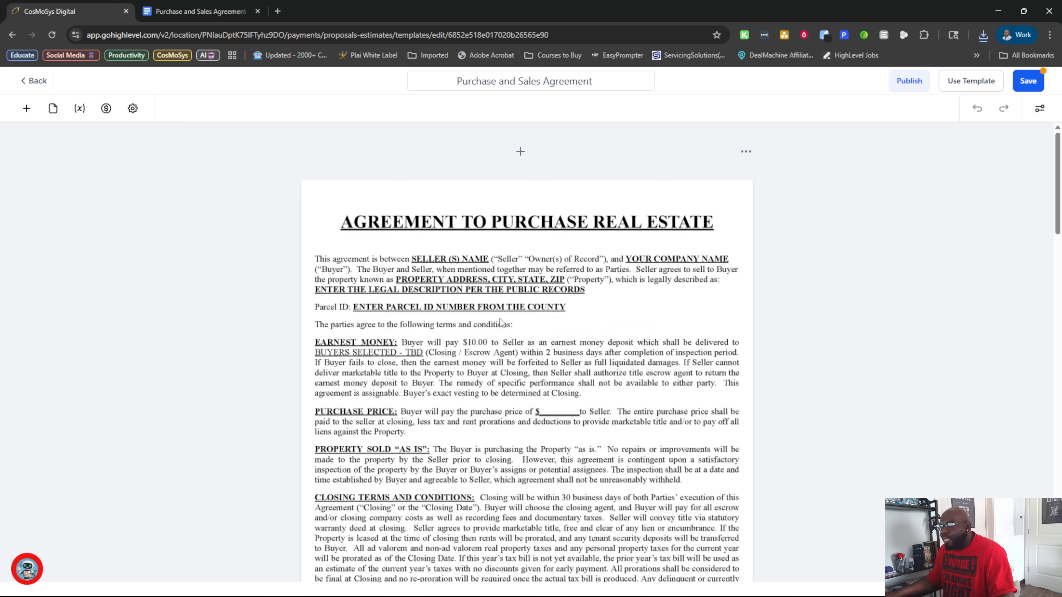
# Delete the blank page after the signature page of the agreement.
pyautogui.scroll(-3, 520, 284)
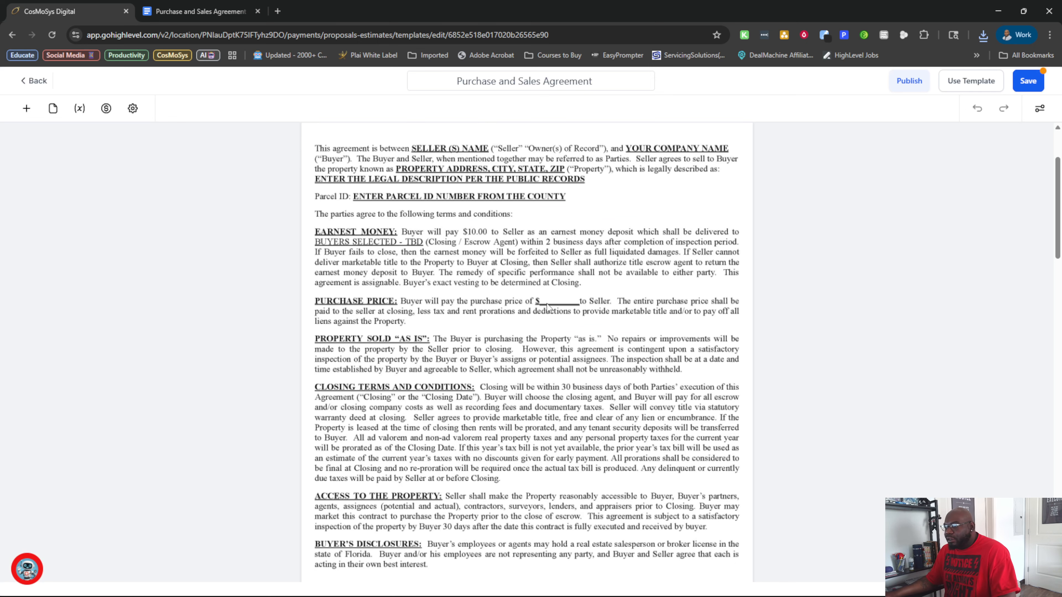
pyautogui.scroll(-15, 516, 346)
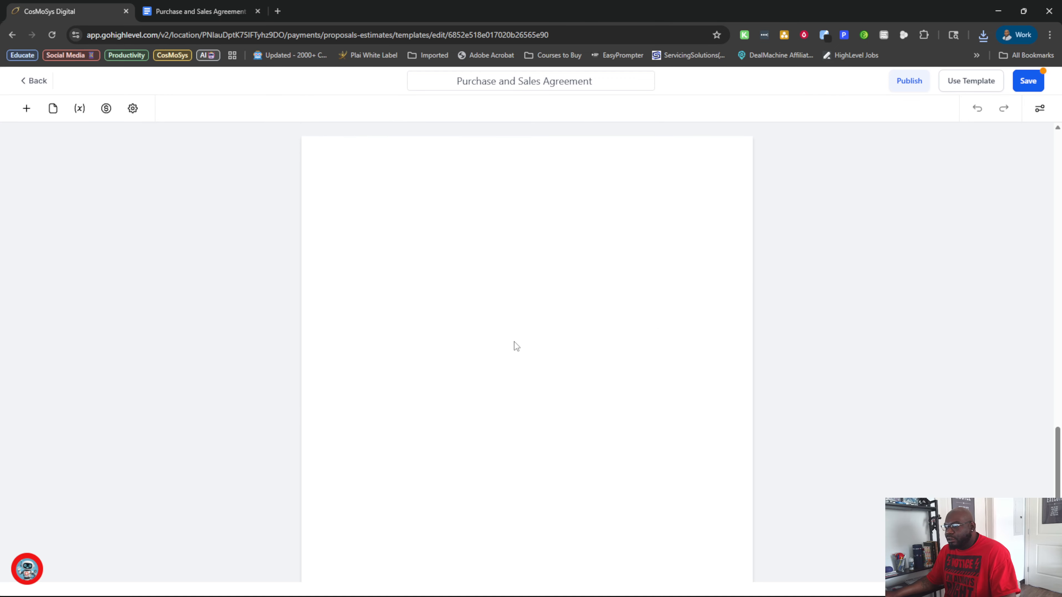
pyautogui.scroll(10, 515, 342)
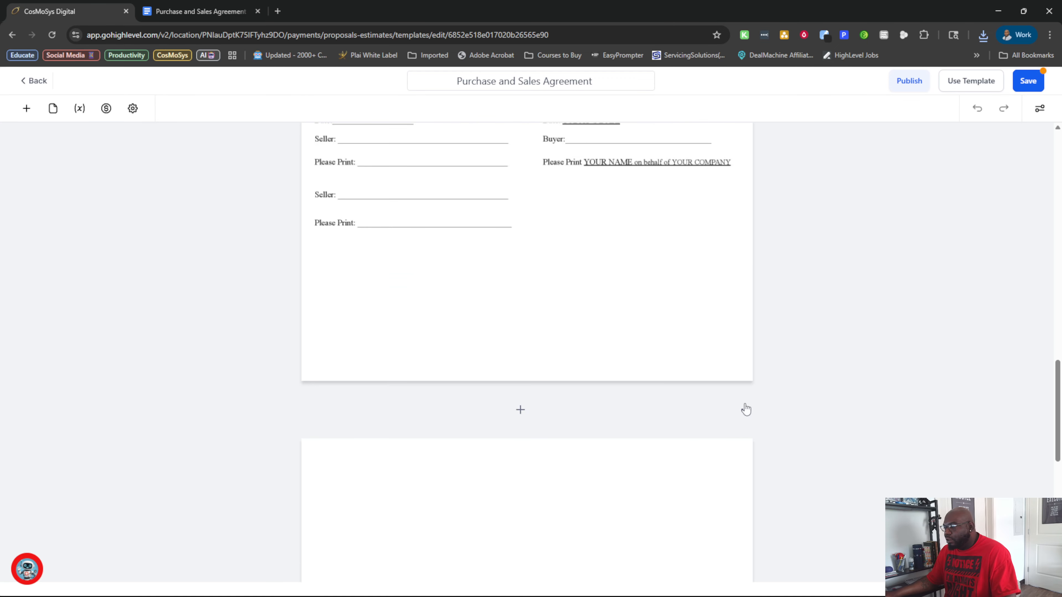
pyautogui.click(746, 410)
pyautogui.click(751, 368)
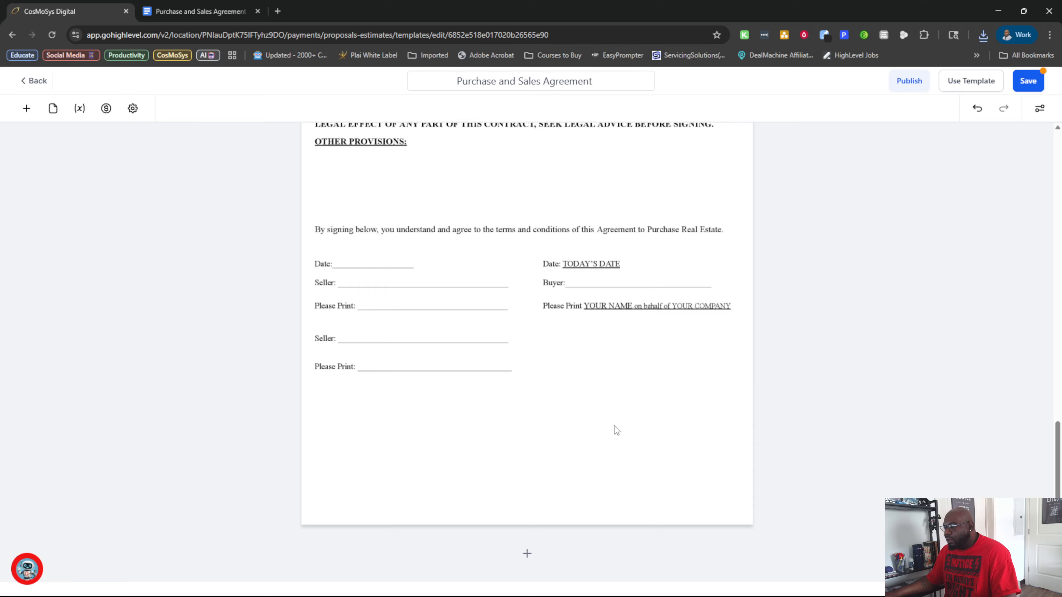
# Review the template's pages, document variables, payment settings and document settings.
pyautogui.scroll(8, 614, 427)
pyautogui.scroll(10, 615, 429)
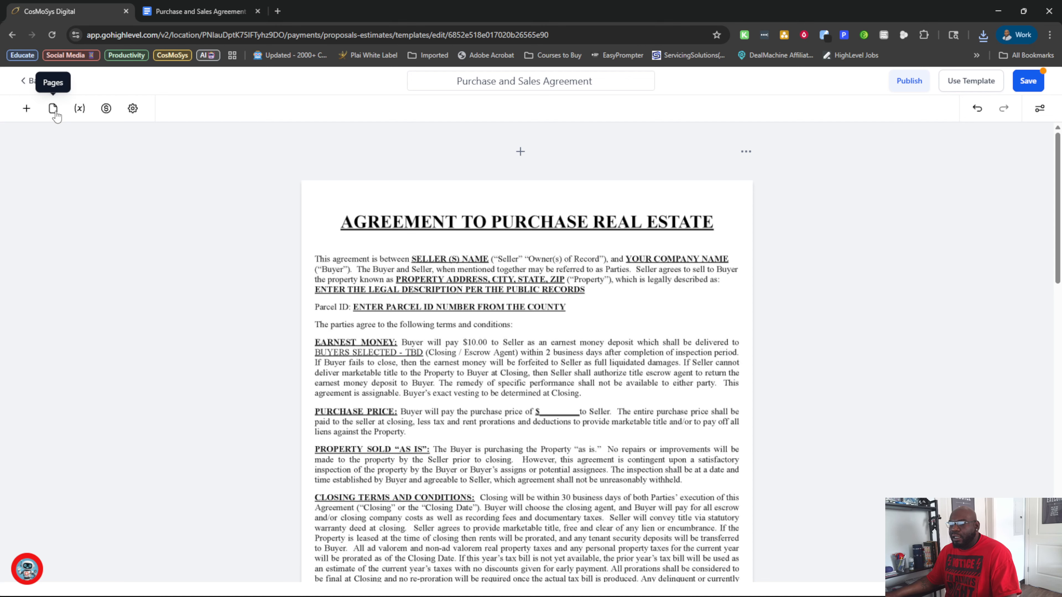
pyautogui.click(53, 110)
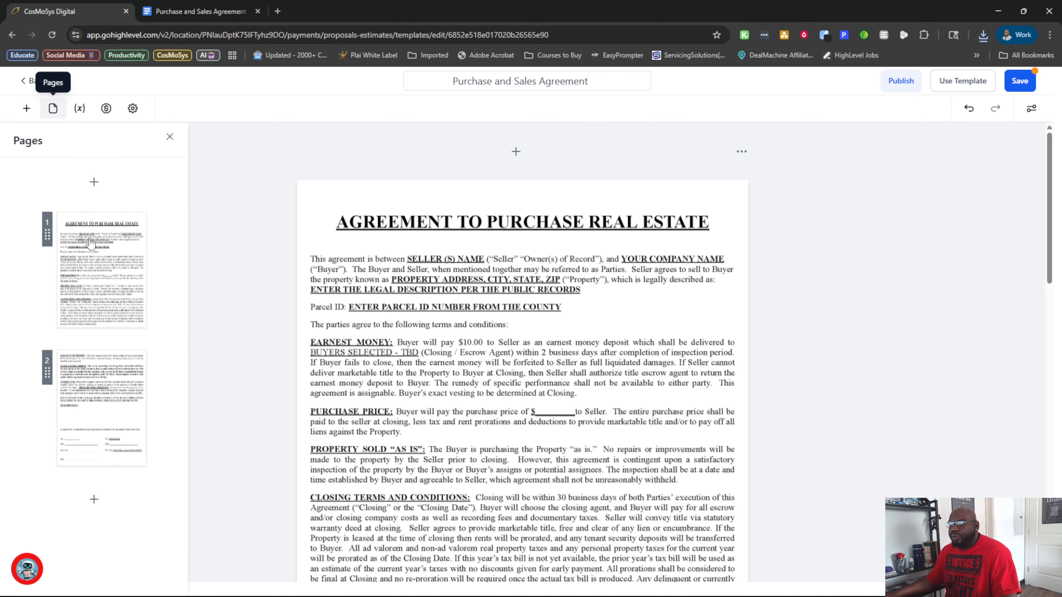
pyautogui.click(79, 110)
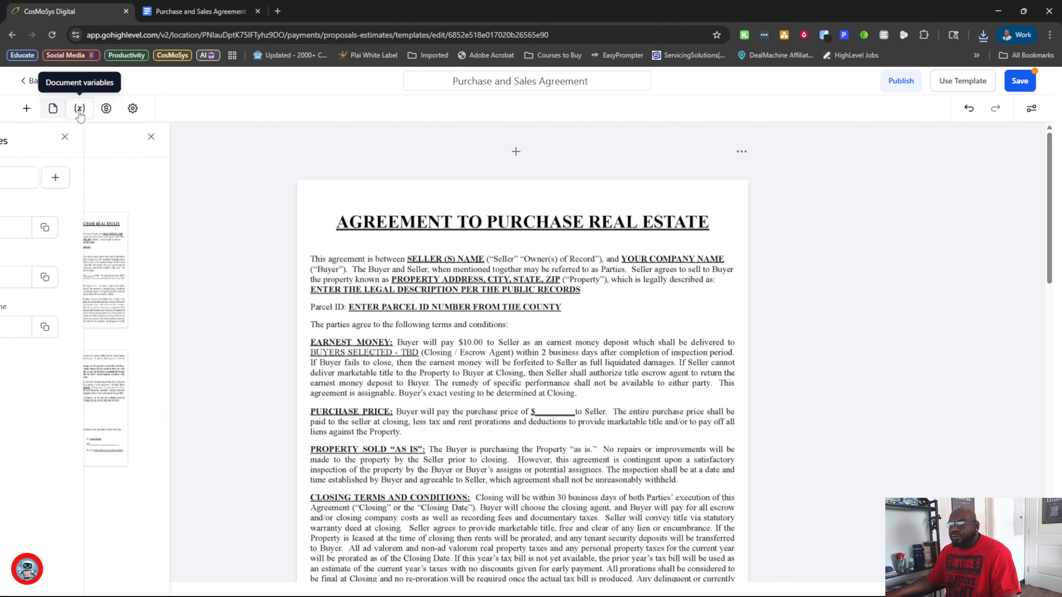
pyautogui.click(160, 178)
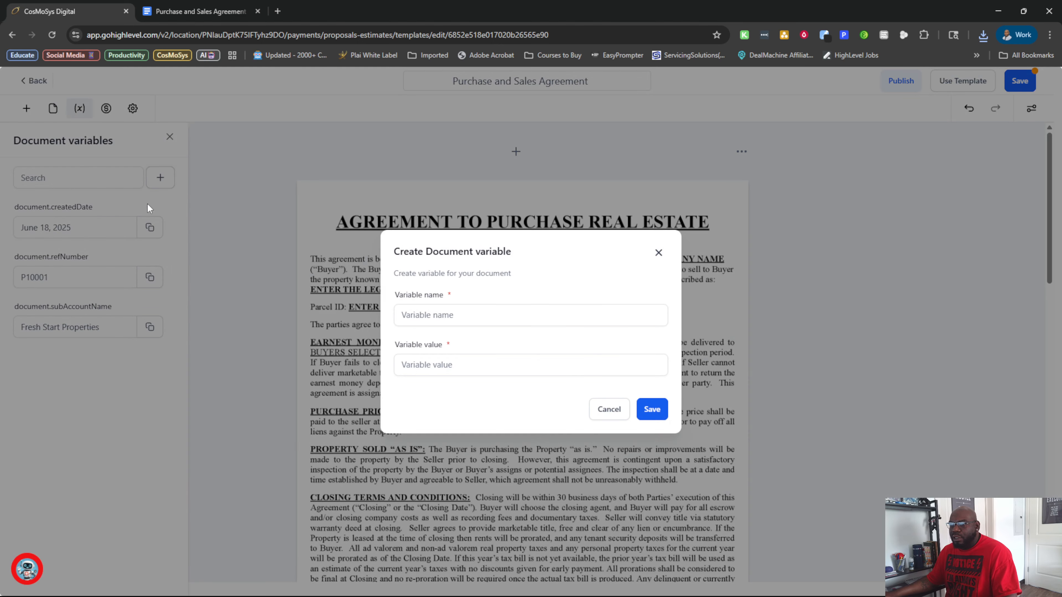
pyautogui.click(658, 253)
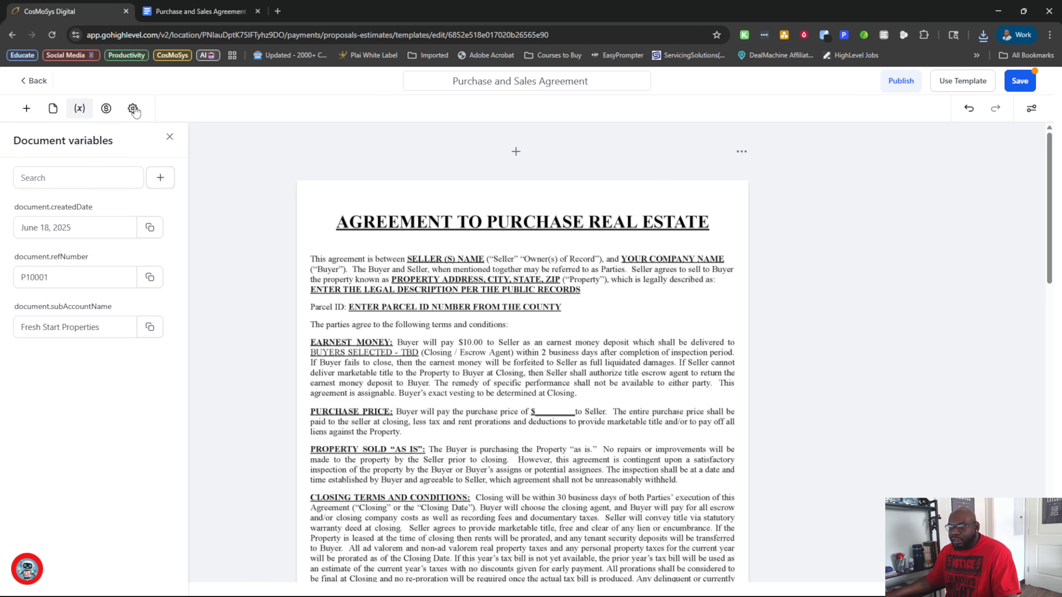
pyautogui.click(106, 109)
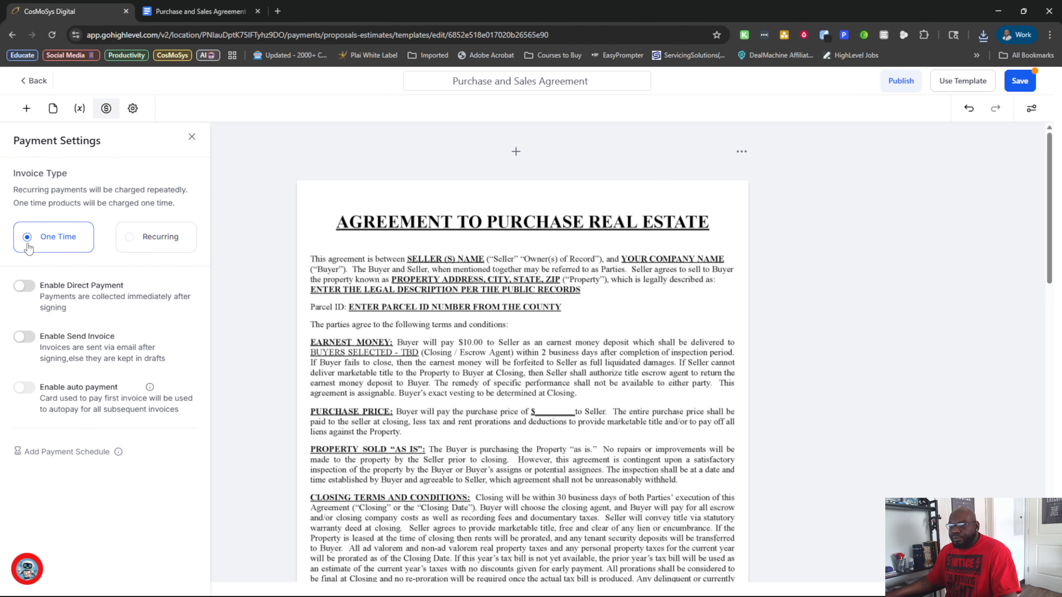
pyautogui.click(135, 110)
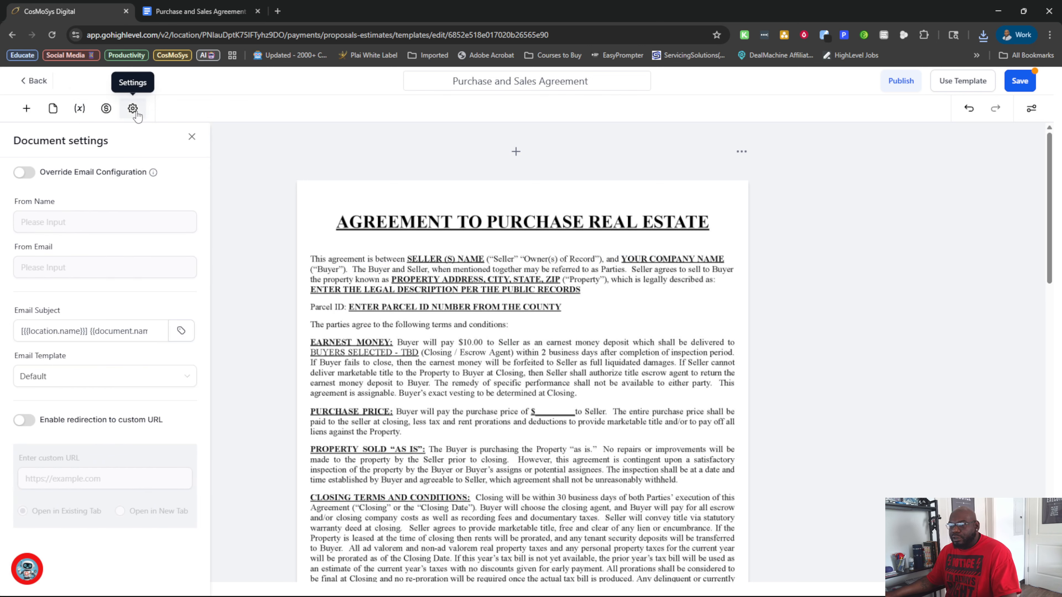
# Add a text element to the first page of the agreement, at the document title.
pyautogui.click(26, 109)
pyautogui.moveTo(47, 241); pyautogui.dragTo(551, 368)
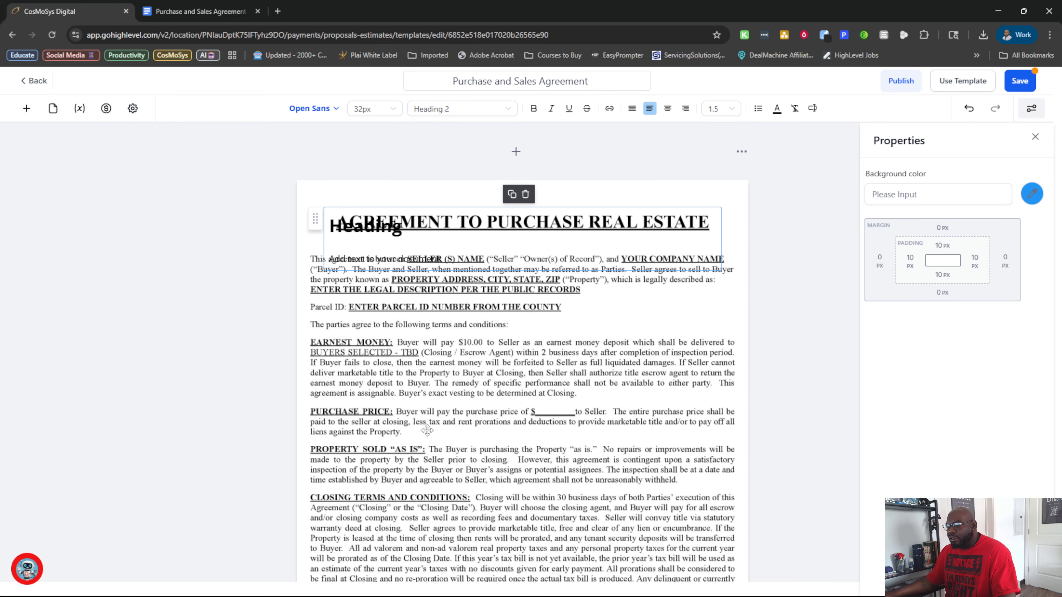
pyautogui.scroll(-5, 423, 352)
pyautogui.scroll(5, 388, 313)
pyautogui.scroll(-15, 363, 479)
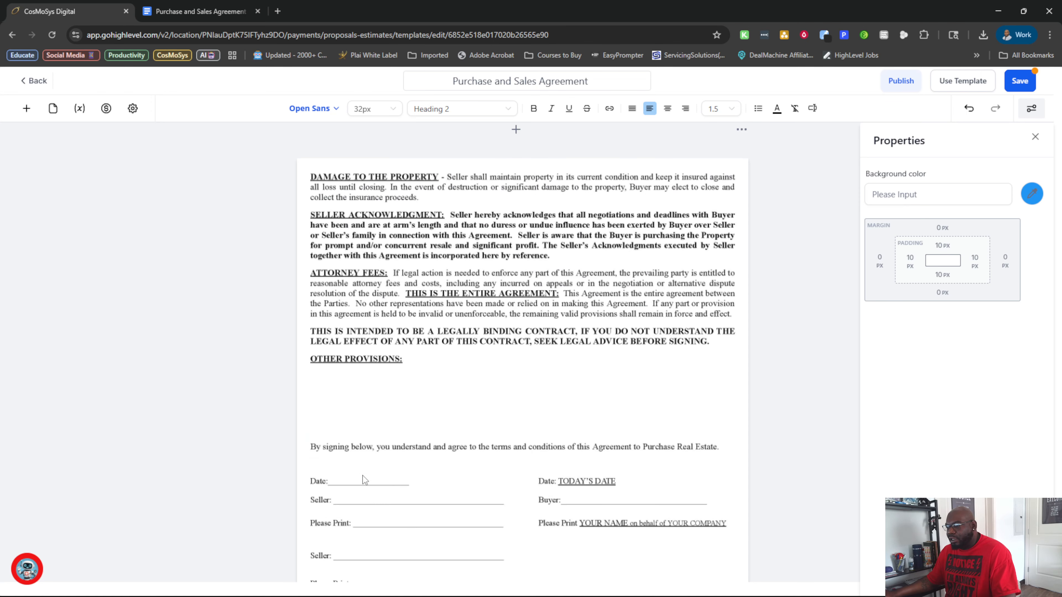
pyautogui.scroll(15, 362, 479)
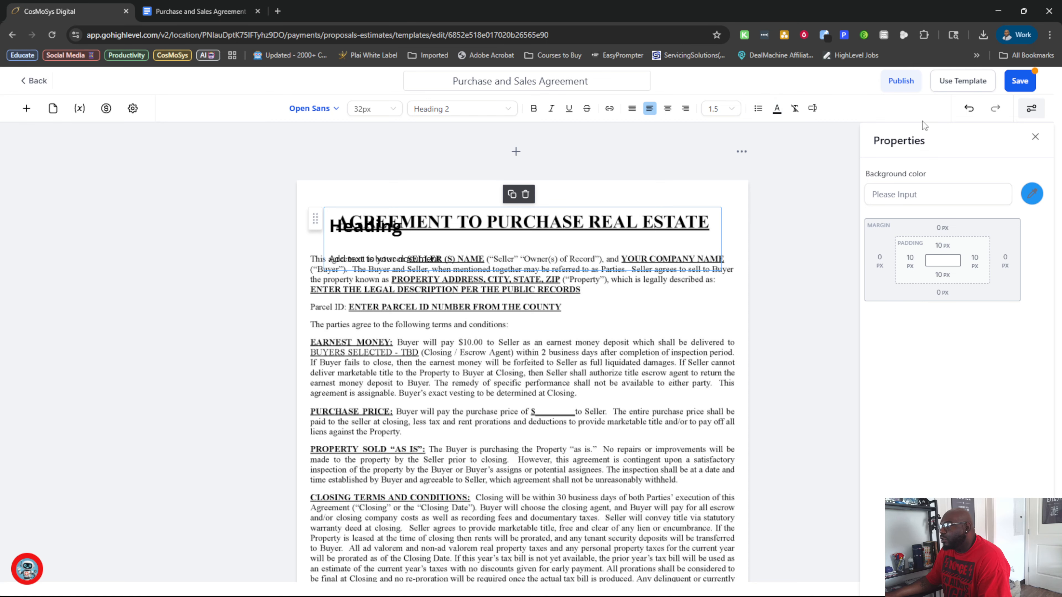
# Examine the added text element's properties and the agreement's pages down to the signature lines.
pyautogui.click(1039, 109)
pyautogui.click(1039, 109)
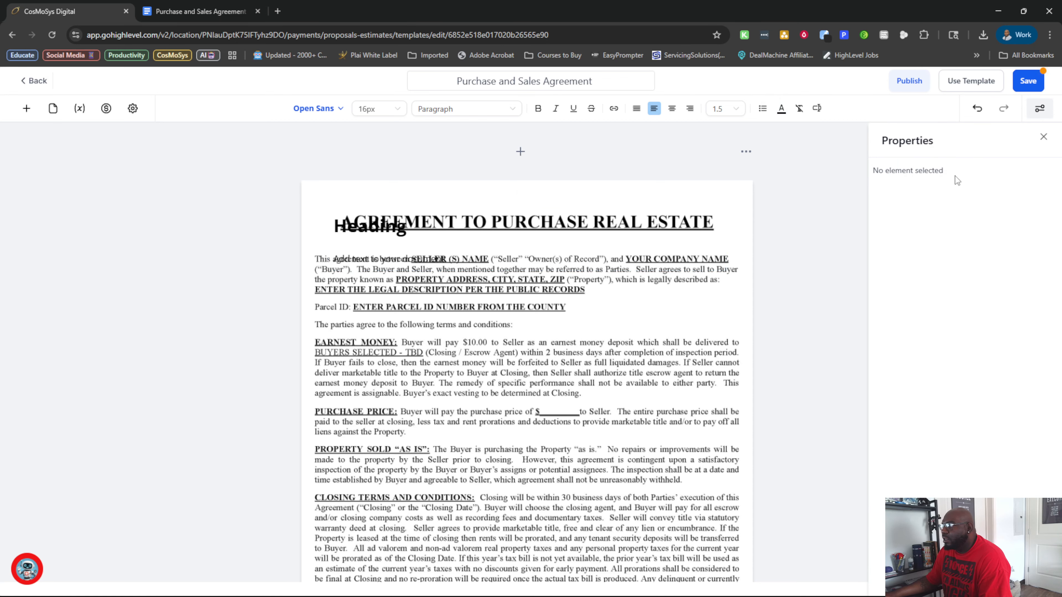
pyautogui.click(375, 236)
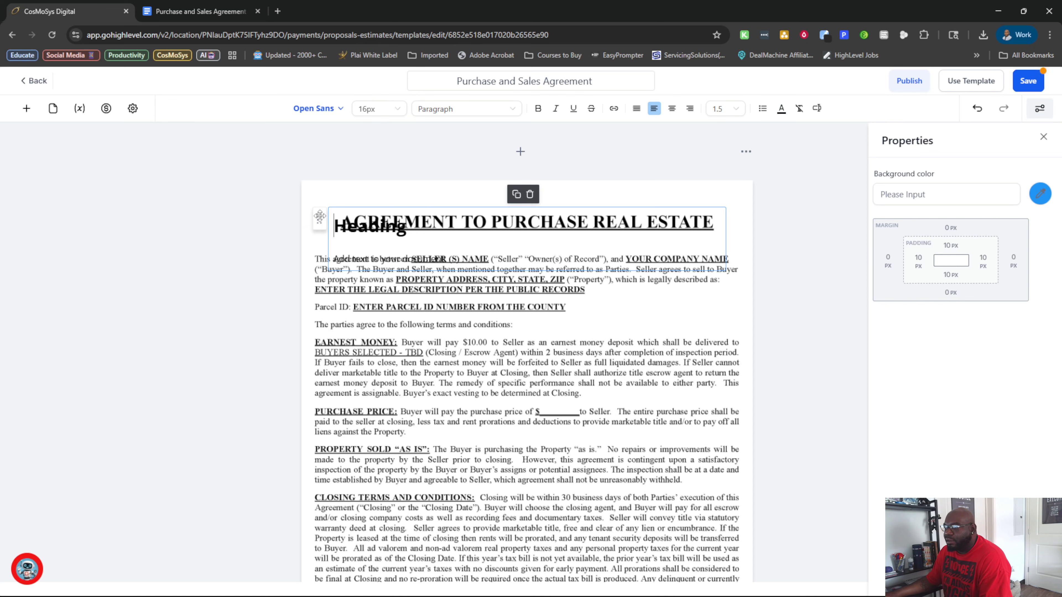
pyautogui.scroll(-2, 476, 458)
pyautogui.scroll(2, 476, 458)
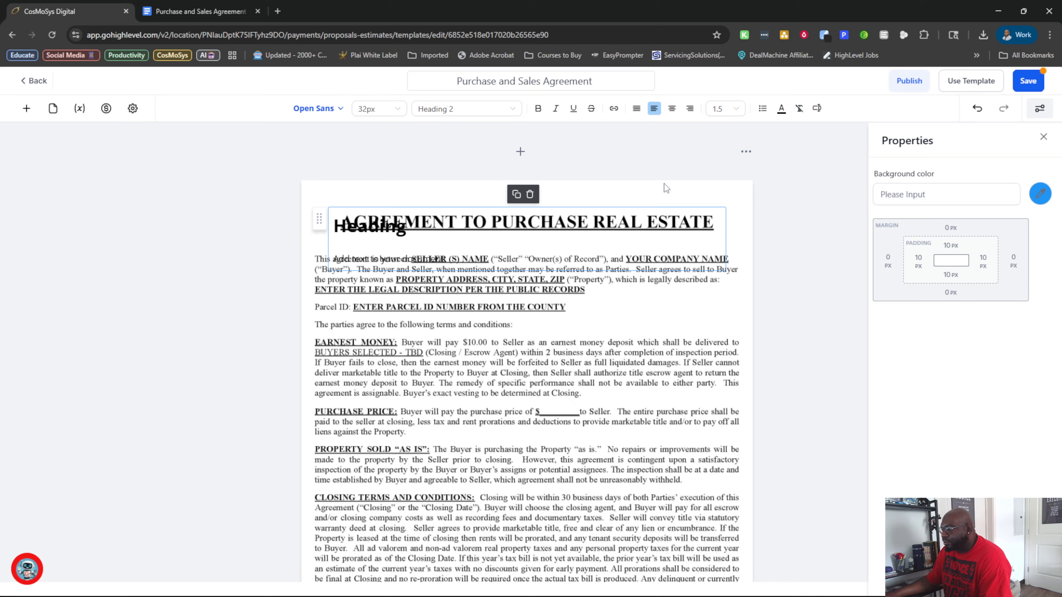
pyautogui.scroll(-20, 453, 262)
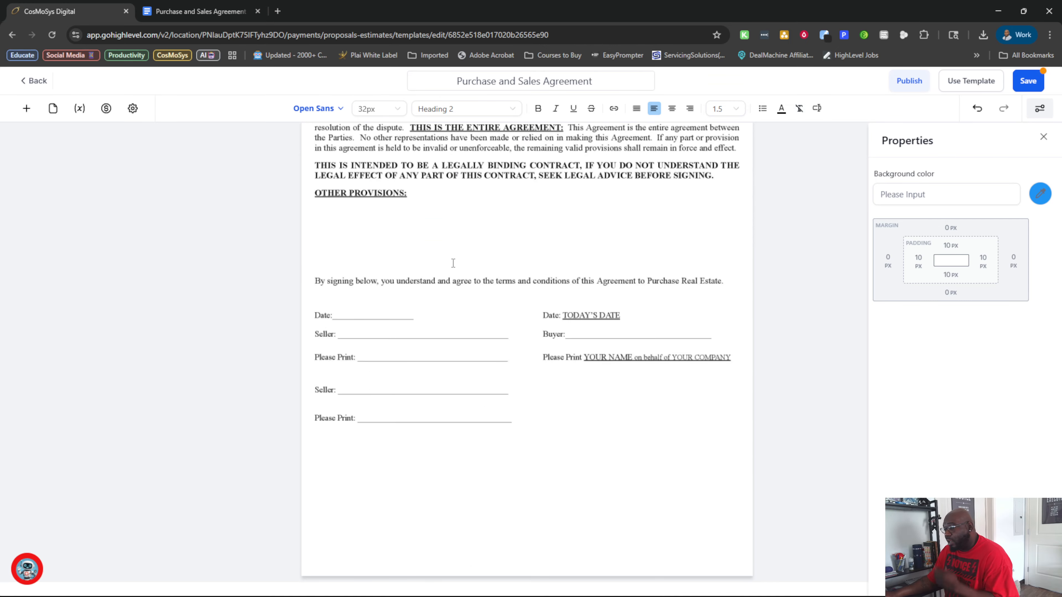
pyautogui.scroll(-2, 453, 262)
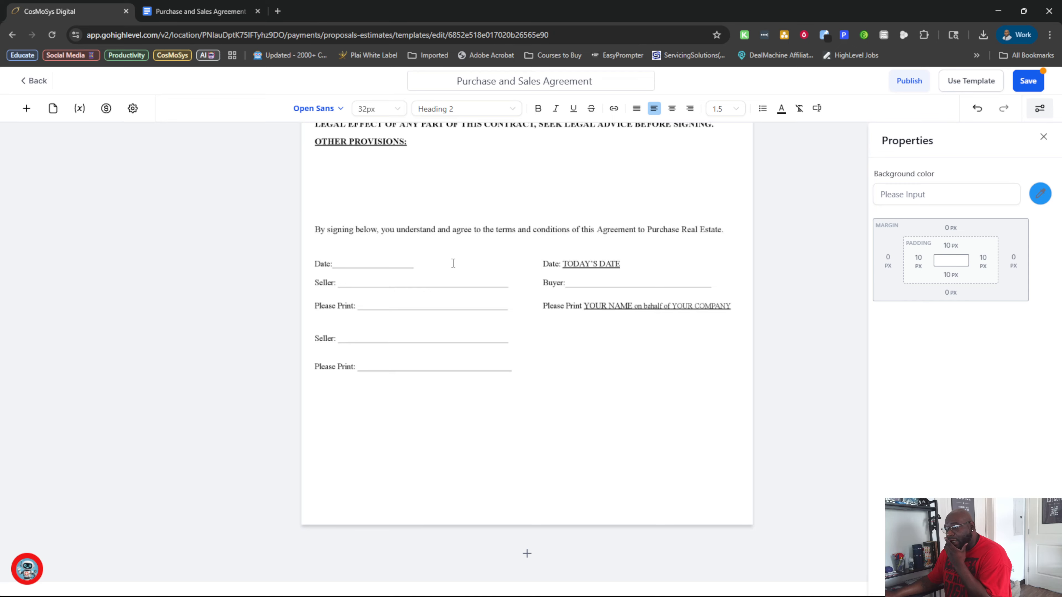
pyautogui.scroll(20, 454, 263)
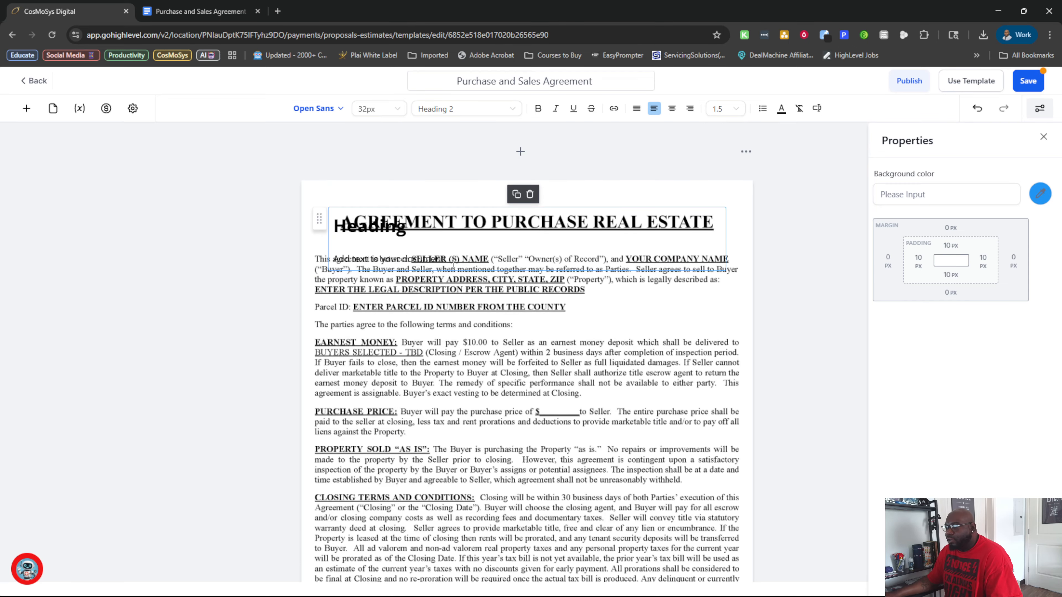
pyautogui.scroll(-1, 453, 262)
pyautogui.scroll(1, 323, 227)
# Move the Heading text to the price blank in the Purchase Price clause by adding blank lines above and space before it.
pyautogui.press('Return')
pyautogui.press('Return')
pyautogui.press('Return')
pyautogui.press('Return')
pyautogui.press('Return')
pyautogui.press('Return')
pyautogui.press('Return')
pyautogui.press('Return')
pyautogui.press('Return')
pyautogui.press('Return')
pyautogui.press('Return')
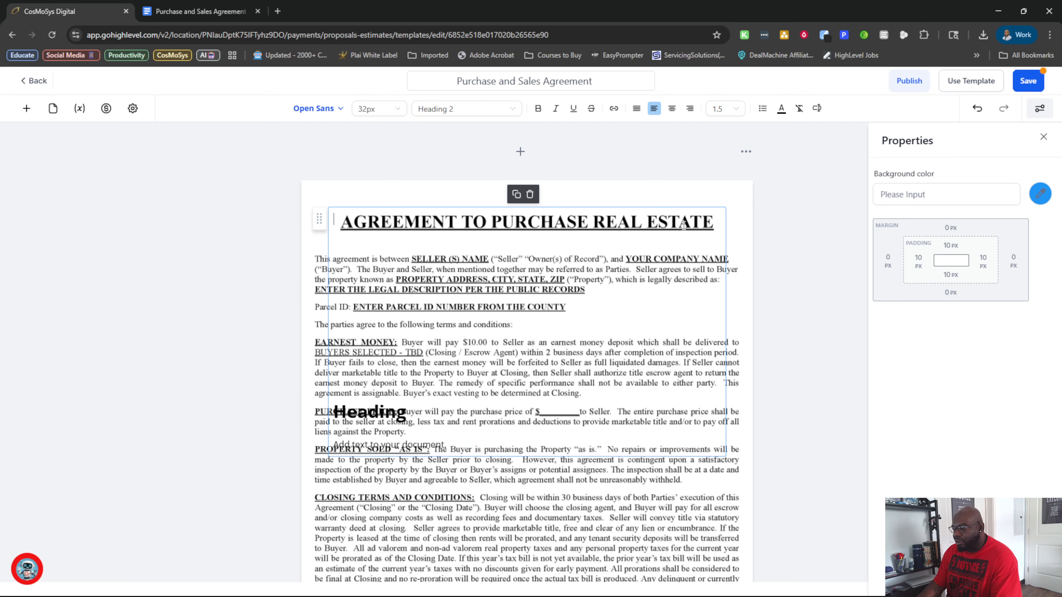
pyautogui.scroll(-10, 683, 226)
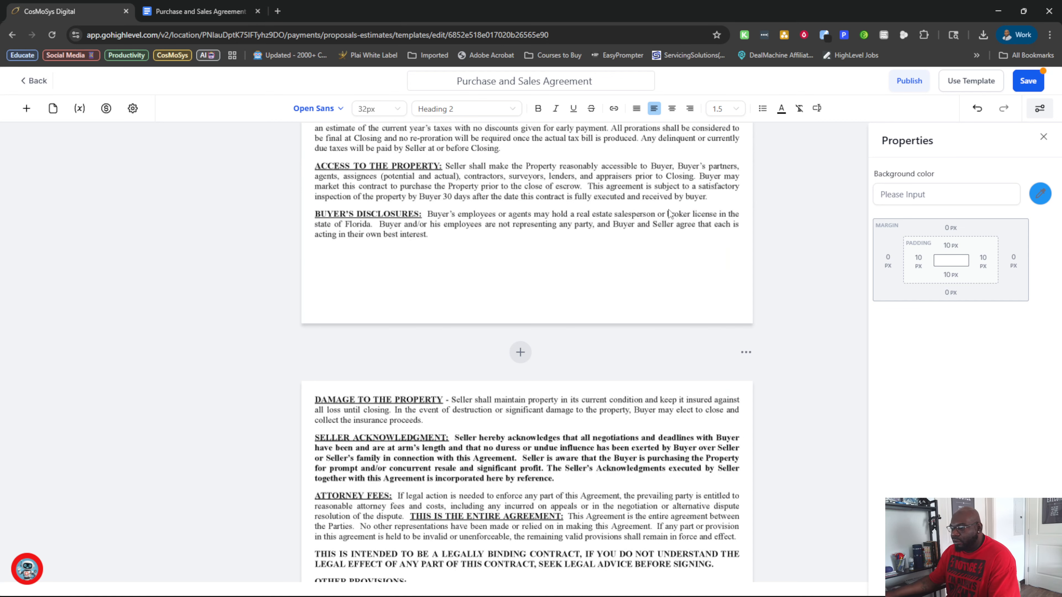
pyautogui.scroll(10, 521, 357)
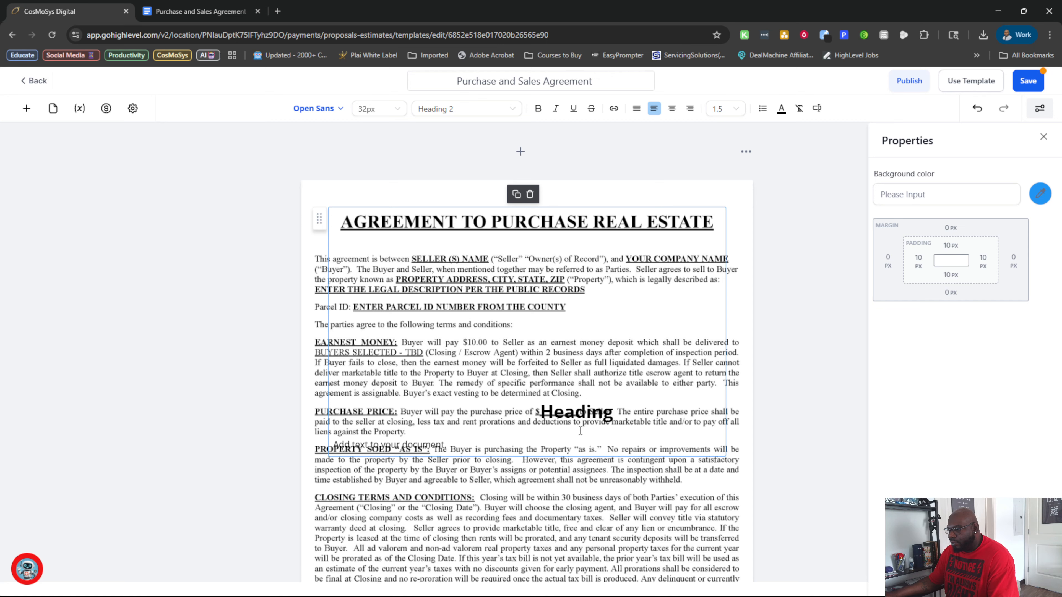
# Add a Signature field for the Contact at the seller signature lines on the agreement's last page.
pyautogui.scroll(-20, 600, 409)
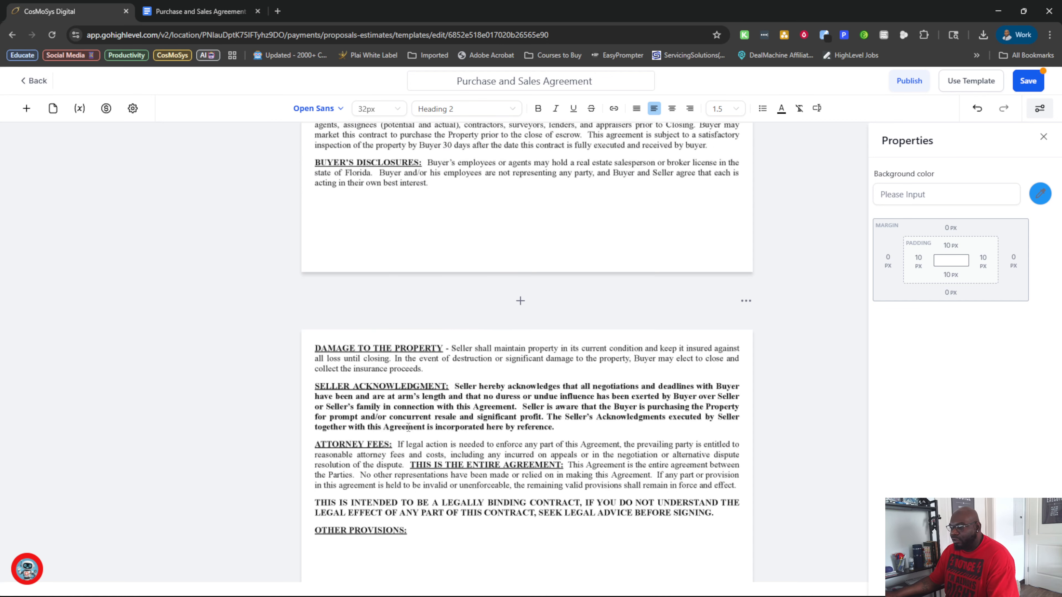
pyautogui.scroll(20, 408, 427)
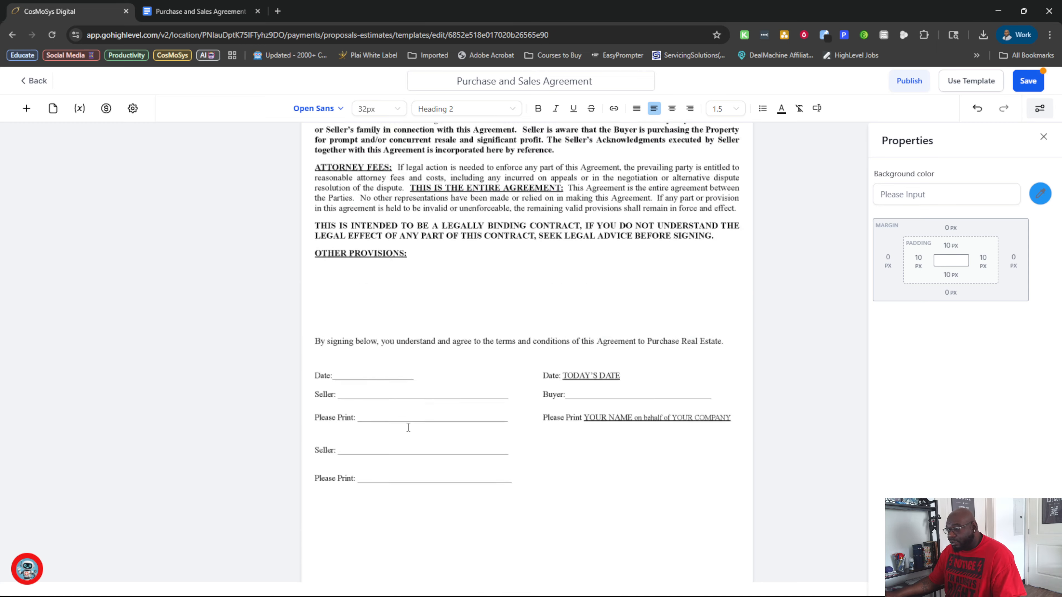
pyautogui.scroll(6, 408, 427)
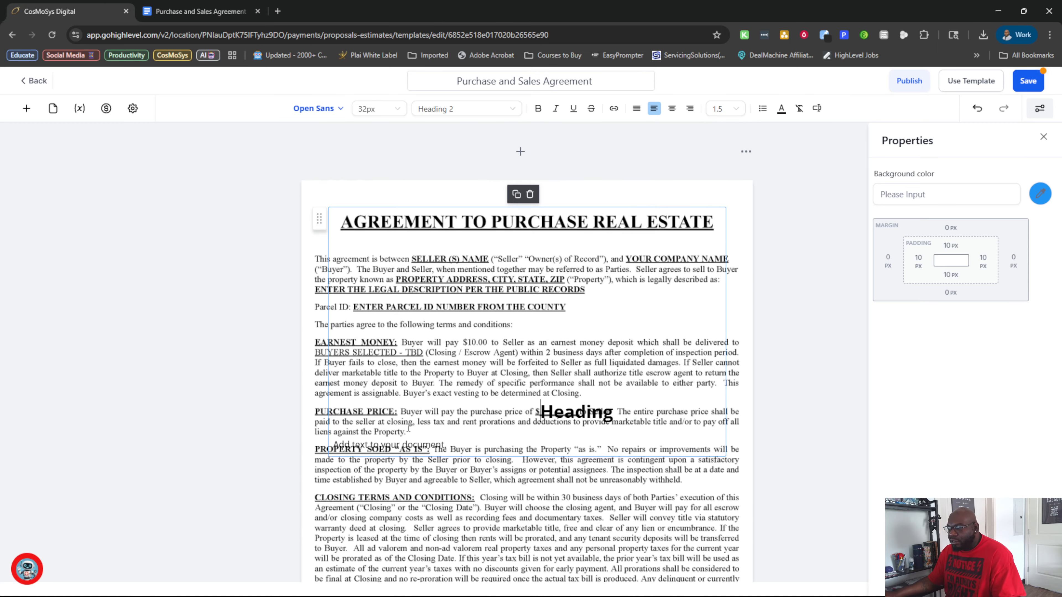
pyautogui.click(26, 110)
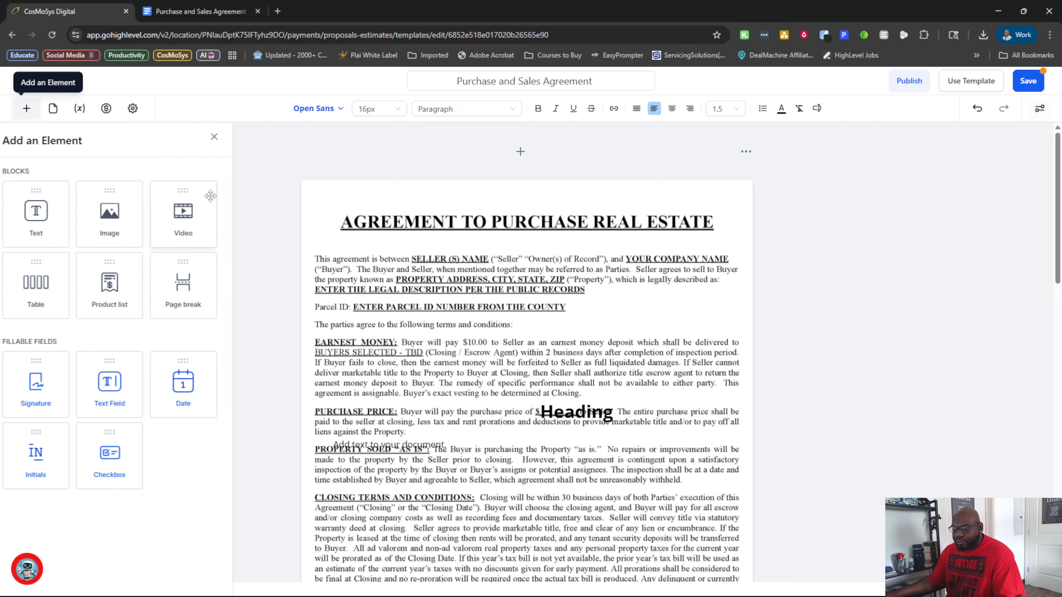
pyautogui.scroll(-8, 390, 367)
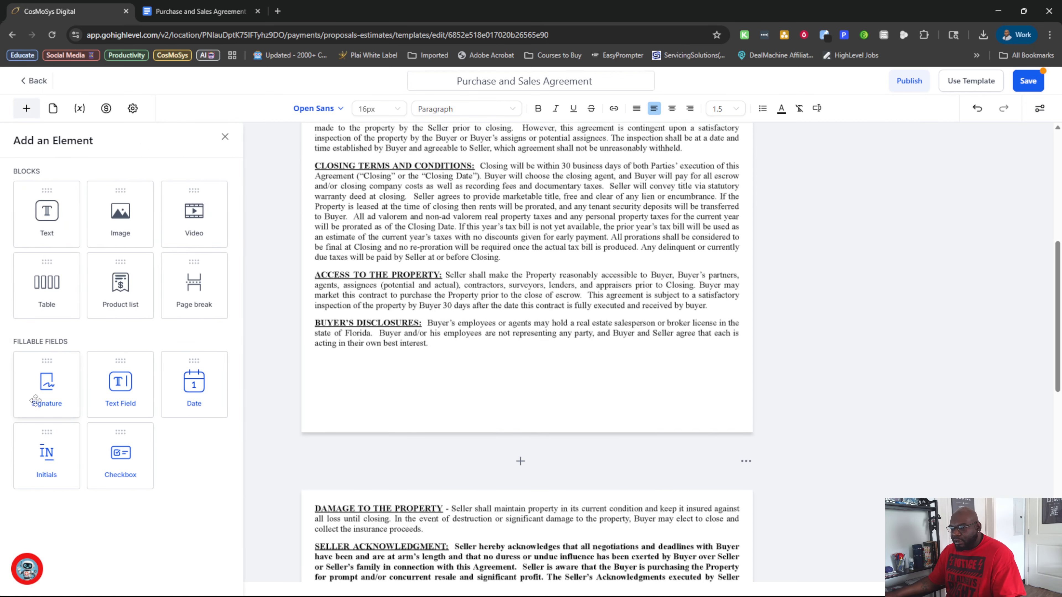
pyautogui.moveTo(36, 401); pyautogui.dragTo(421, 486)
pyautogui.scroll(-13, 443, 469)
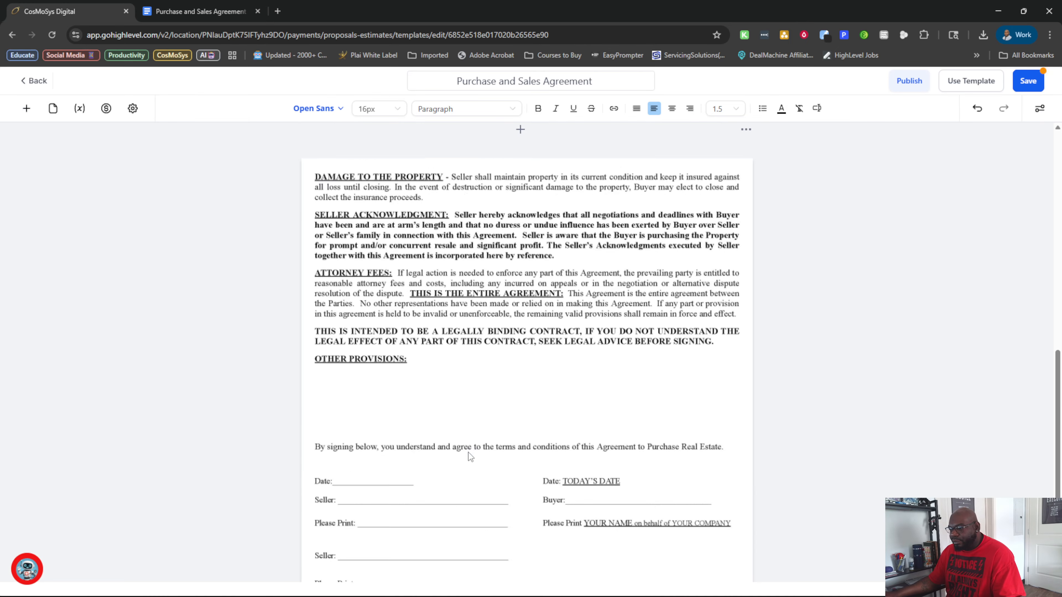
pyautogui.click(26, 108)
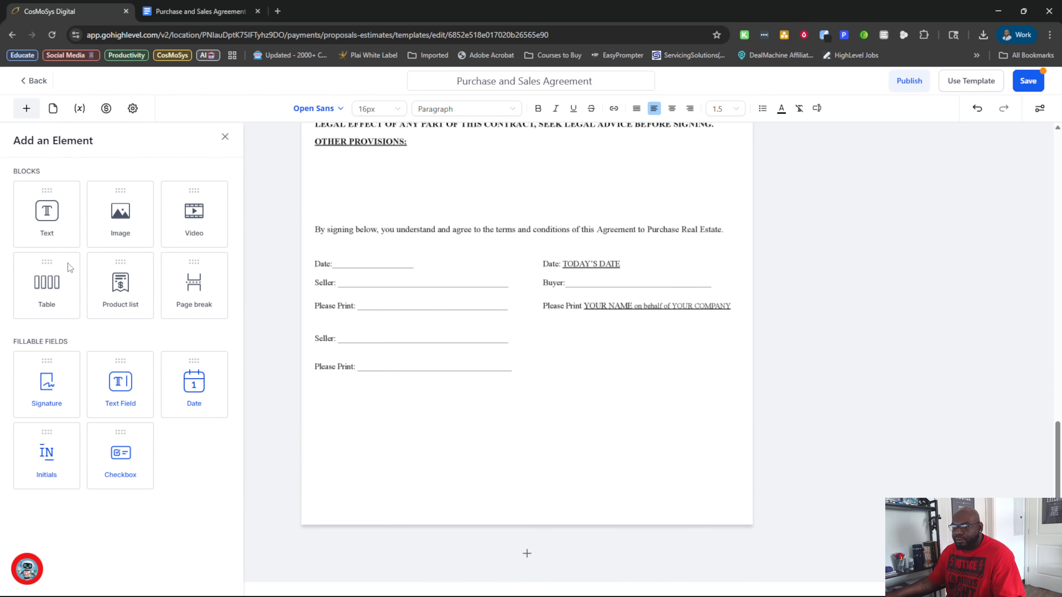
pyautogui.moveTo(46, 385)
pyautogui.mouseDown()
pyautogui.moveTo(358, 265)
pyautogui.moveTo(355, 246)
pyautogui.moveTo(420, 262)
pyautogui.moveTo(390, 368)
pyautogui.moveTo(457, 271)
pyautogui.moveTo(591, 368)
pyautogui.moveTo(453, 383)
pyautogui.moveTo(436, 313)
pyautogui.moveTo(371, 311)
pyautogui.mouseUp()
pyautogui.scroll(15, 418, 309)
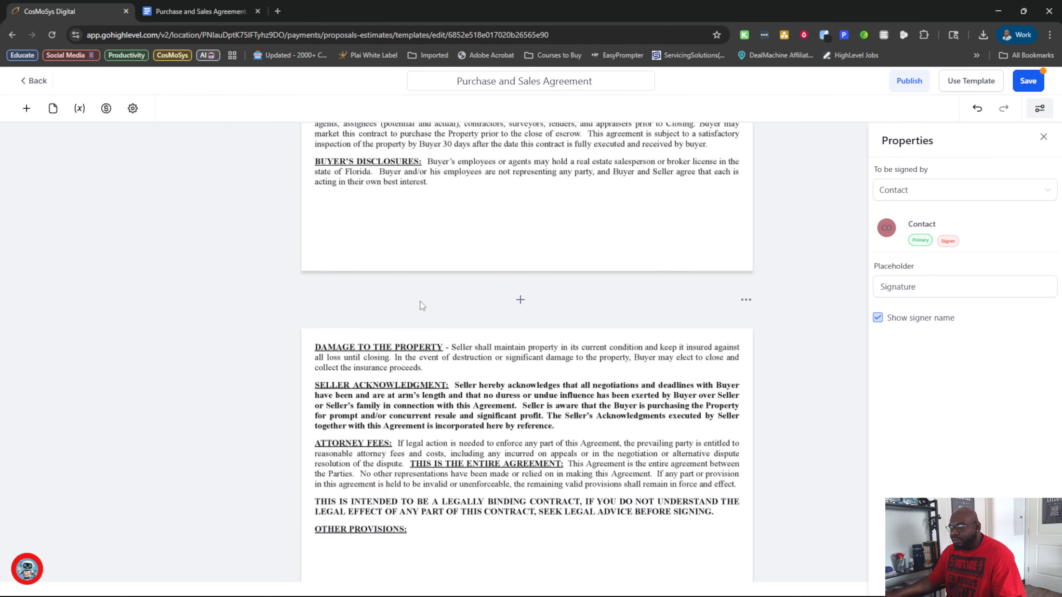
# Try a second text element on the agreement's first page, and delete both Heading text elements.
pyautogui.click(26, 108)
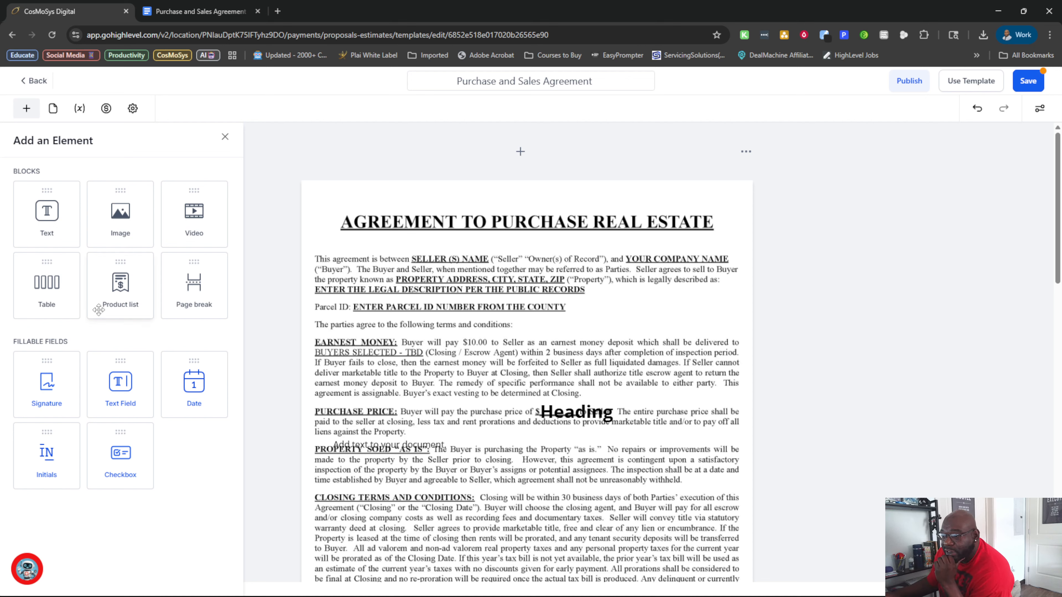
pyautogui.moveTo(50, 226); pyautogui.dragTo(505, 367)
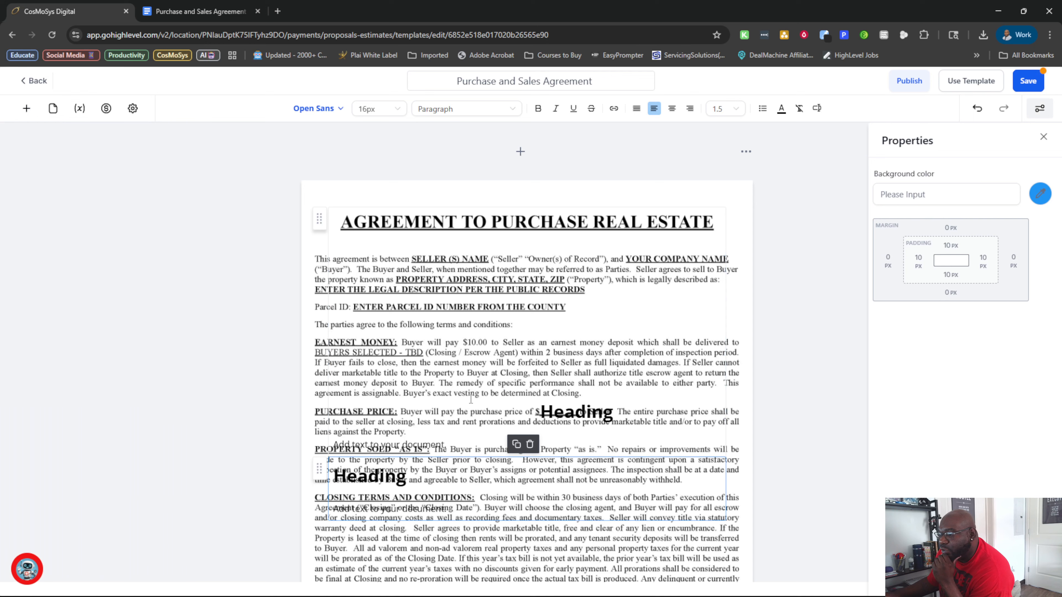
pyautogui.click(318, 217)
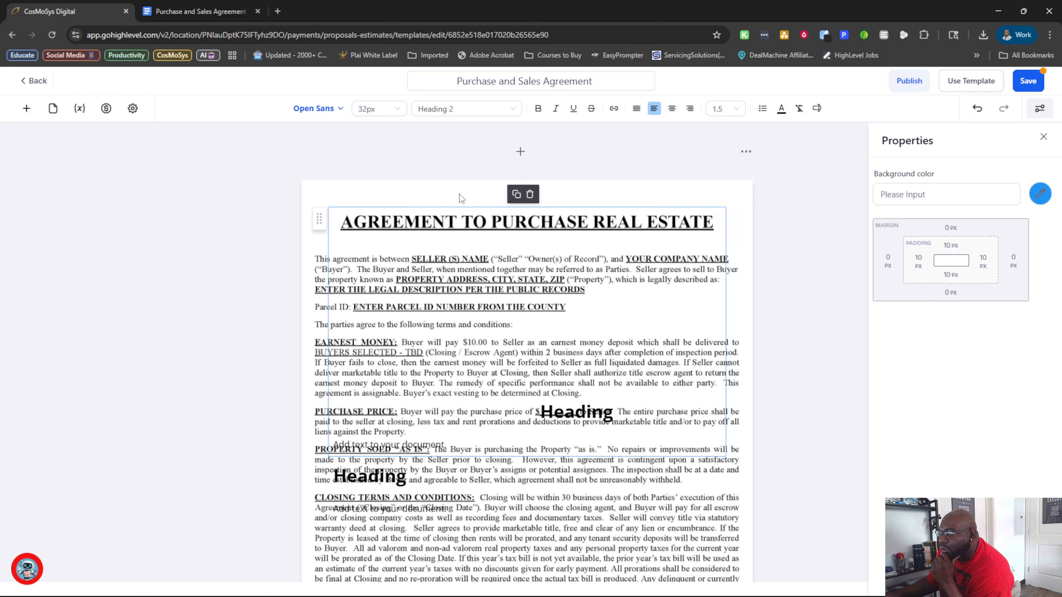
pyautogui.click(529, 194)
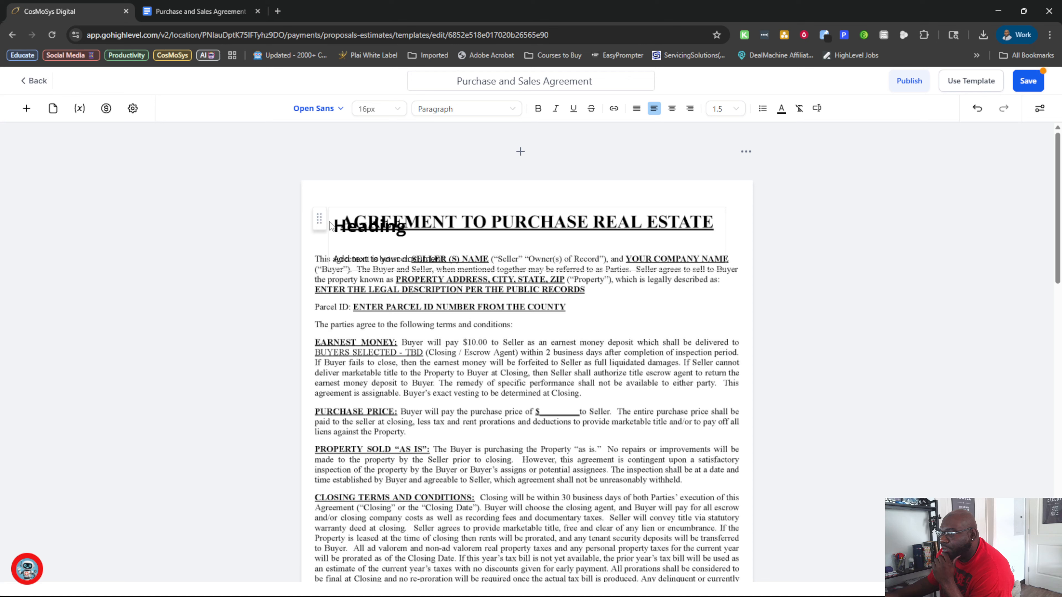
pyautogui.click(318, 224)
pyautogui.click(529, 195)
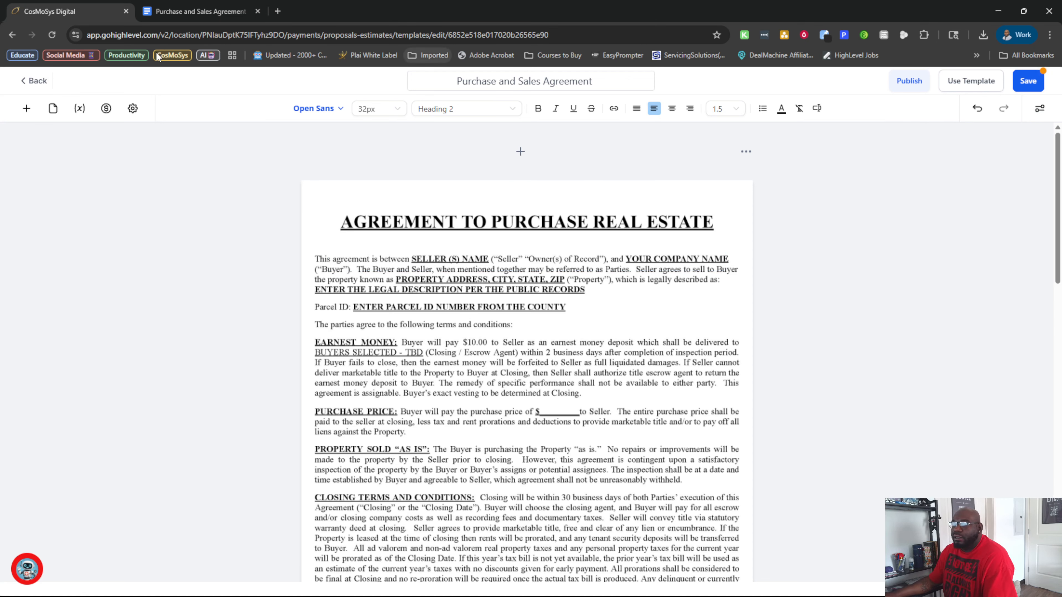
# Leave the template editor and copy the agreement text that follows the disclaimer page in the Google Docs Purchase and Sales Agreement.
pyautogui.click(40, 80)
pyautogui.click(655, 383)
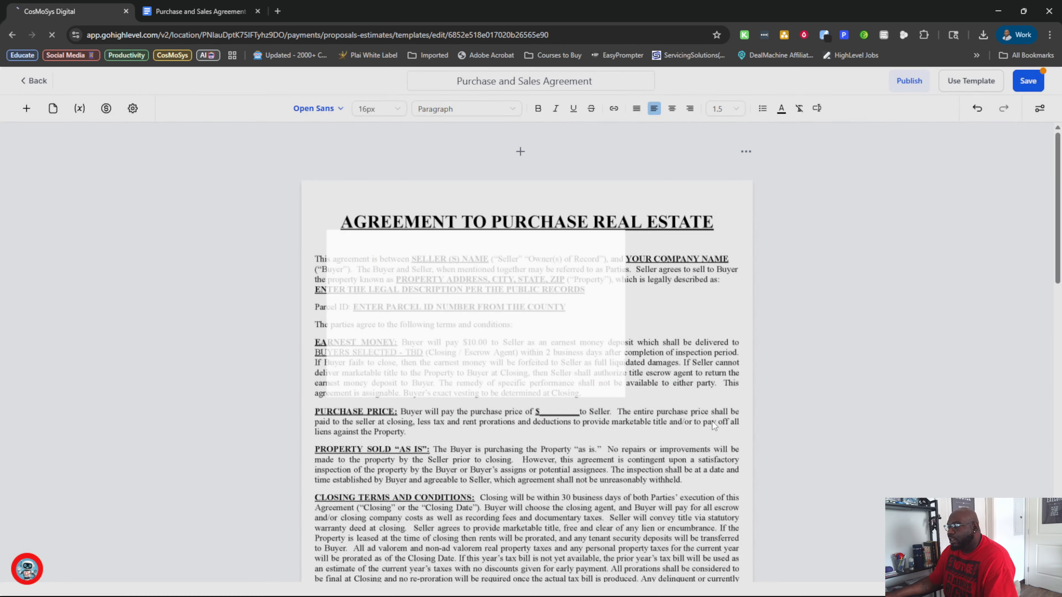
pyautogui.click(201, 11)
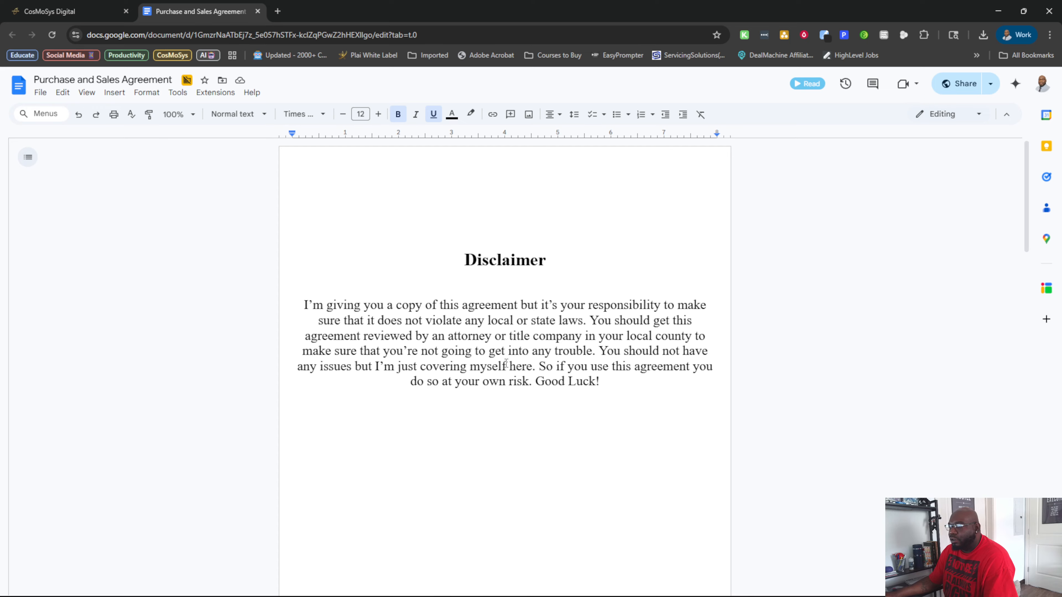
pyautogui.scroll(-10, 397, 175)
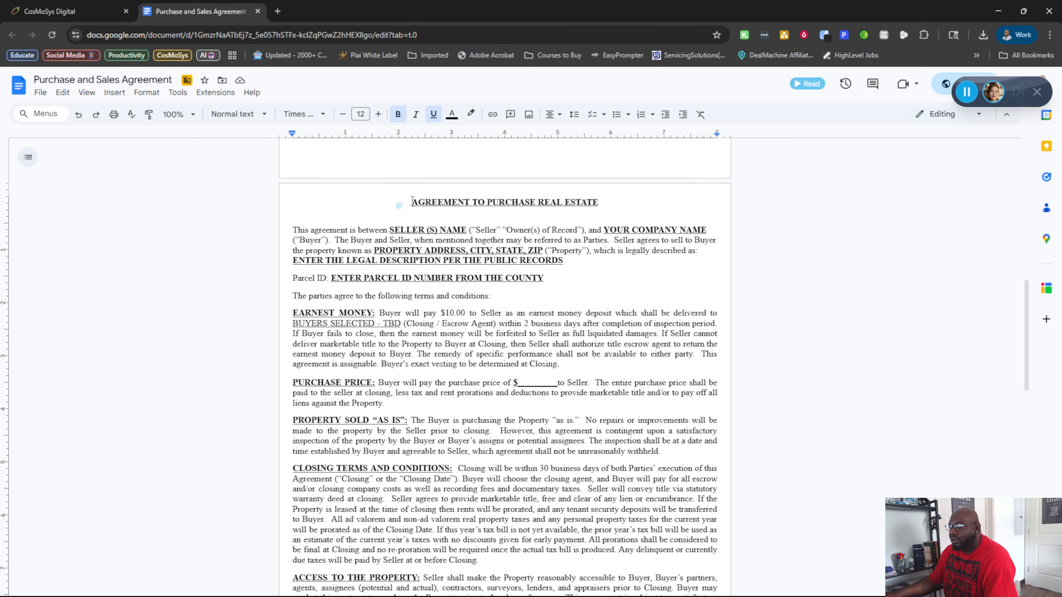
pyautogui.scroll(4, 799, 168)
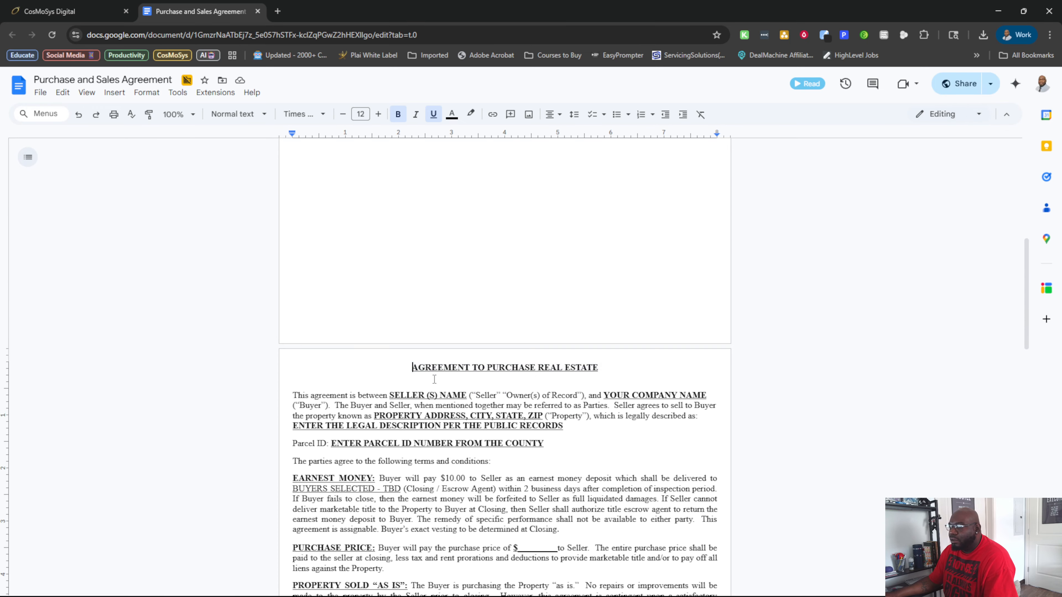
pyautogui.moveTo(412, 367); pyautogui.dragTo(564, 402)
# Switch back to CosMoSys and create a new blank template in Documents & Contracts.
pyautogui.click(111, 7)
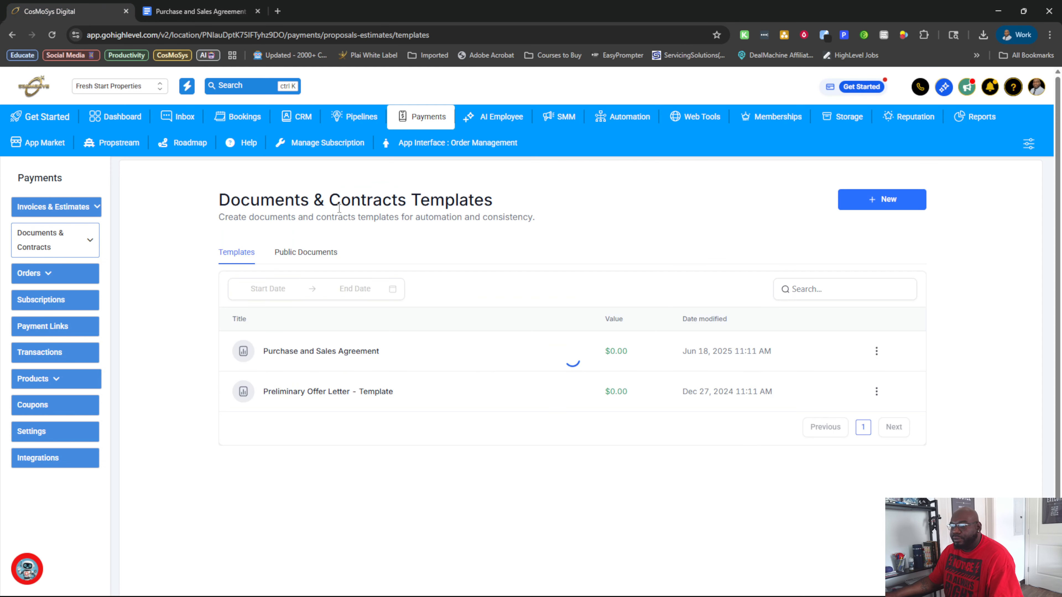
pyautogui.click(878, 203)
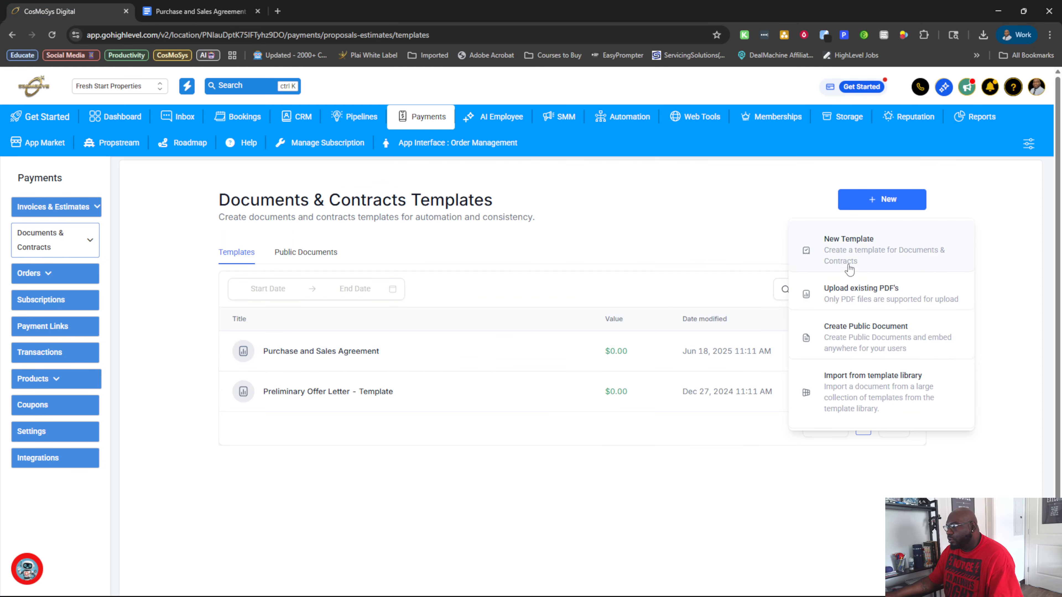
pyautogui.click(876, 251)
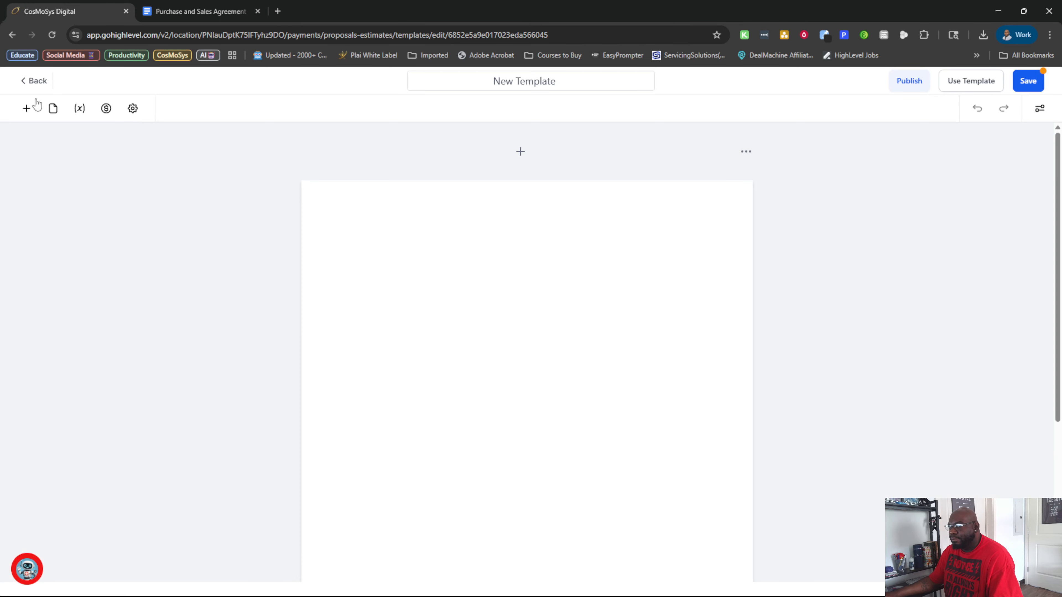
# Add a text element to the blank page and replace its placeholder heading and text with the copied agreement text.
pyautogui.click(27, 108)
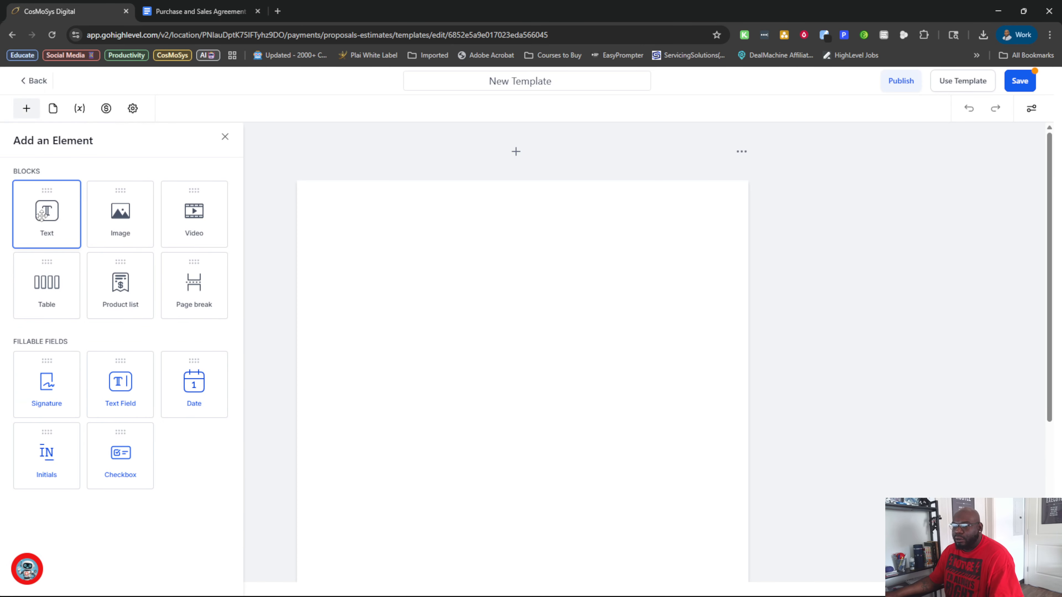
pyautogui.moveTo(45, 209); pyautogui.dragTo(599, 282)
pyautogui.tripleClick(447, 256)
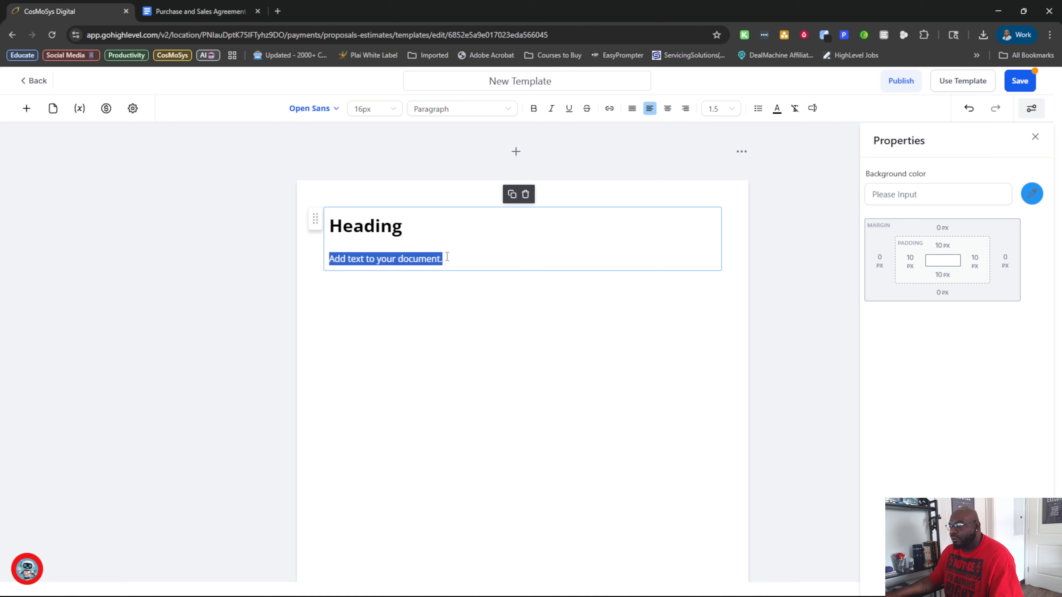
pyautogui.press('BackSpace')
pyautogui.press('BackSpace')
pyautogui.press('BackSpace')
pyautogui.press('BackSpace')
pyautogui.press('BackSpace')
pyautogui.press('BackSpace')
pyautogui.press('BackSpace')
pyautogui.press('BackSpace')
pyautogui.press('BackSpace')
pyautogui.press('BackSpace')
pyautogui.hotkey('ctrl', 'v')
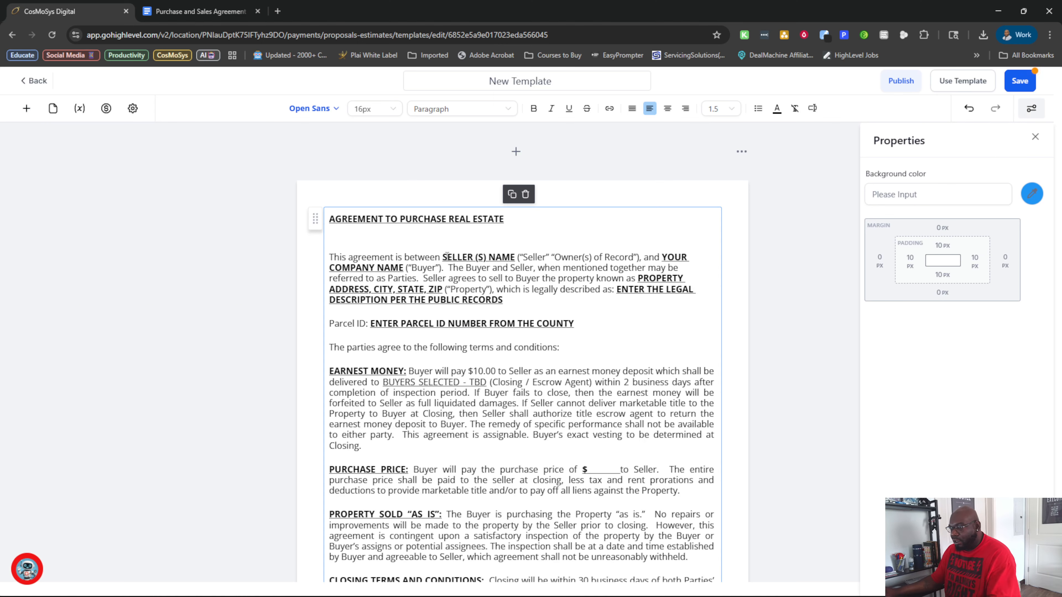
# Add a second text element above the pasted agreement text on the first page.
pyautogui.click(347, 219)
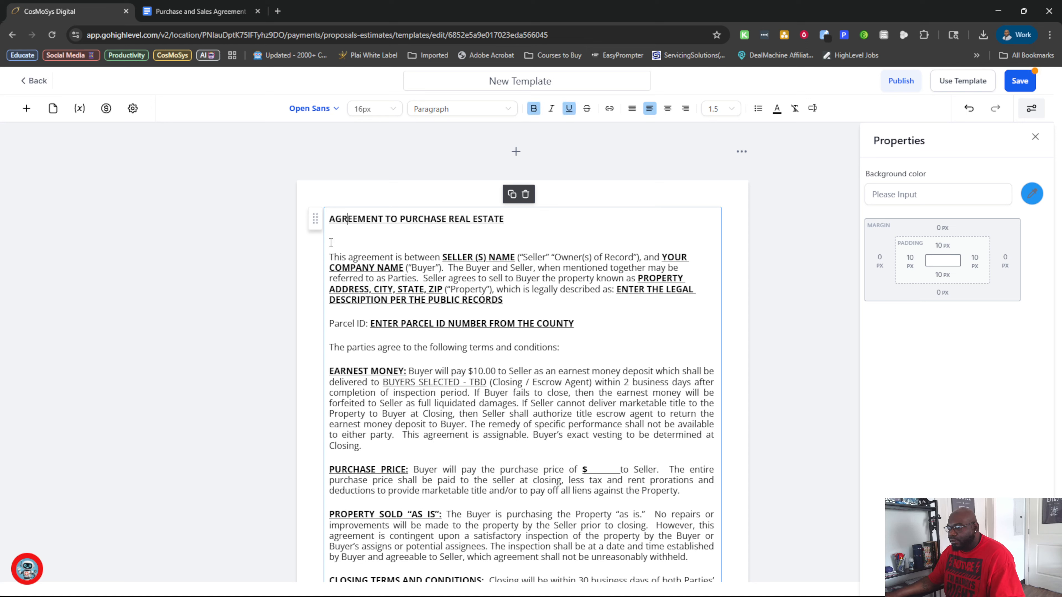
pyautogui.click(331, 256)
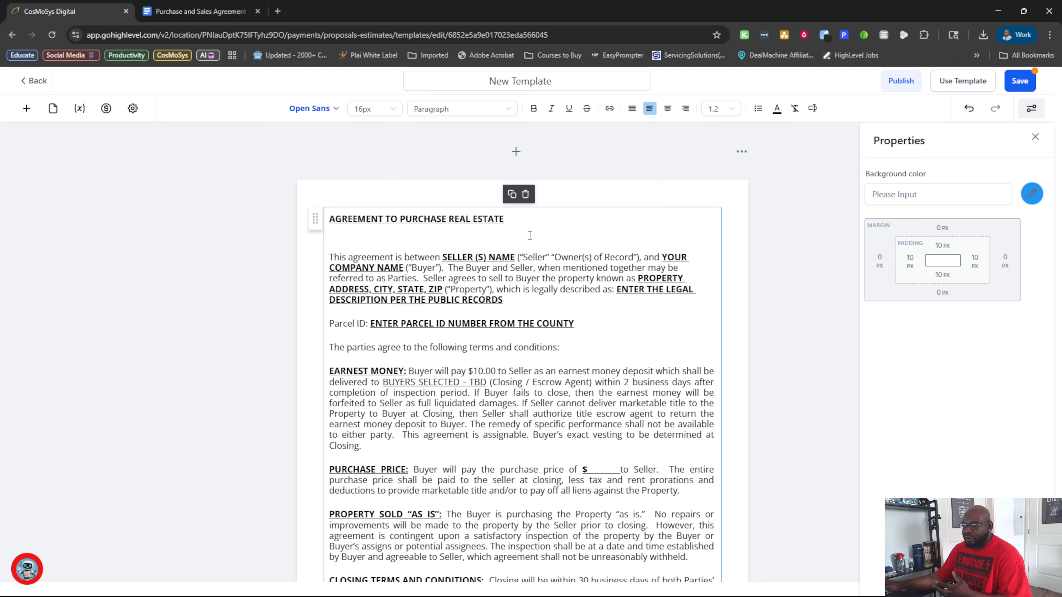
pyautogui.click(26, 109)
pyautogui.moveTo(43, 209); pyautogui.dragTo(363, 223)
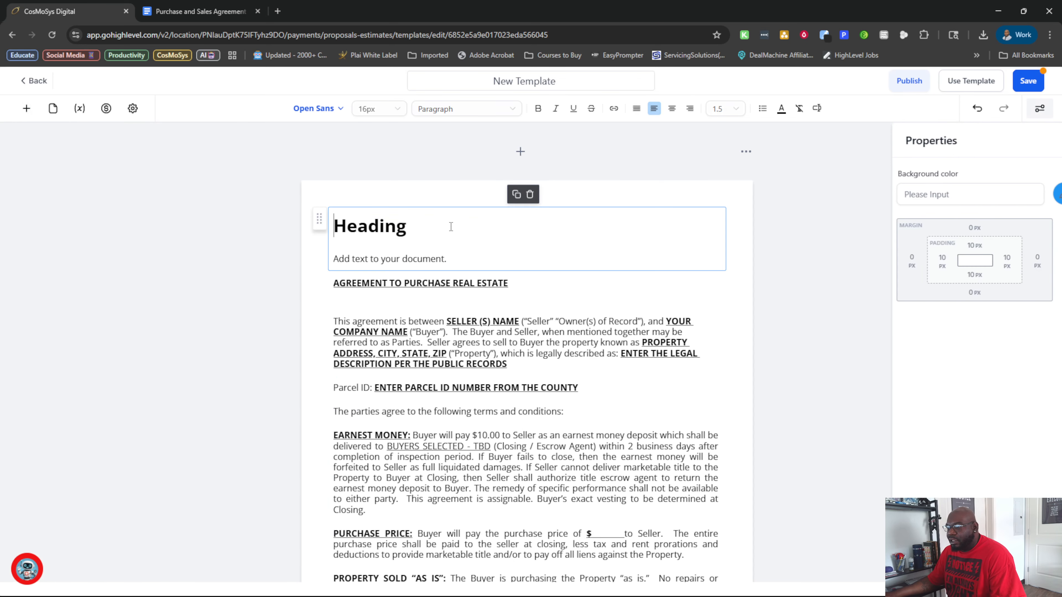
# Try pasting the copied agreement with its formatting over the new element's Heading, and undo the paste.
pyautogui.doubleClick(425, 234)
pyautogui.hotkey('ctrl', 'v')
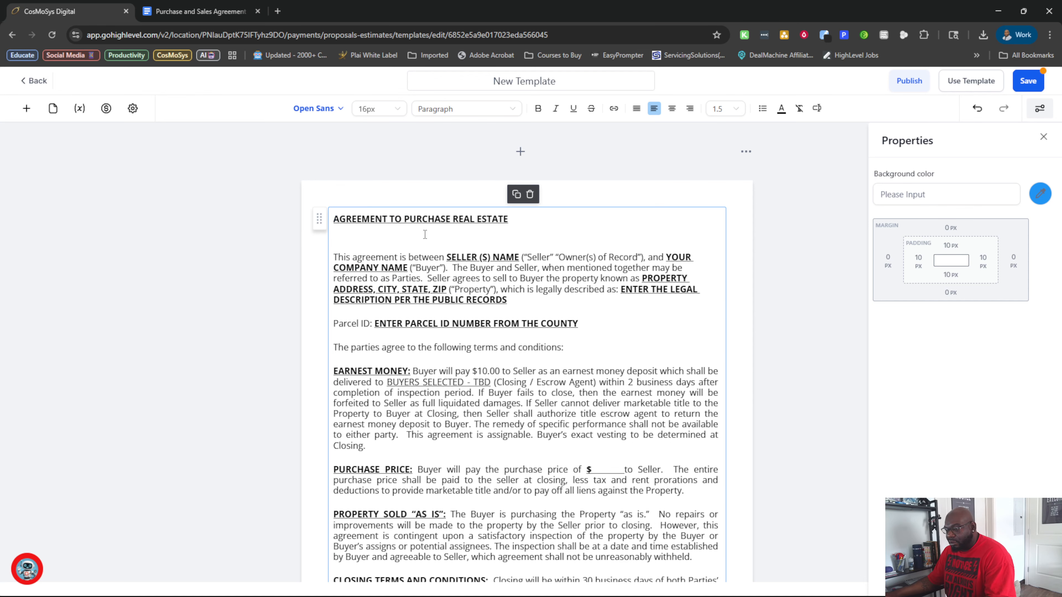
pyautogui.hotkey('ctrl', 'z')
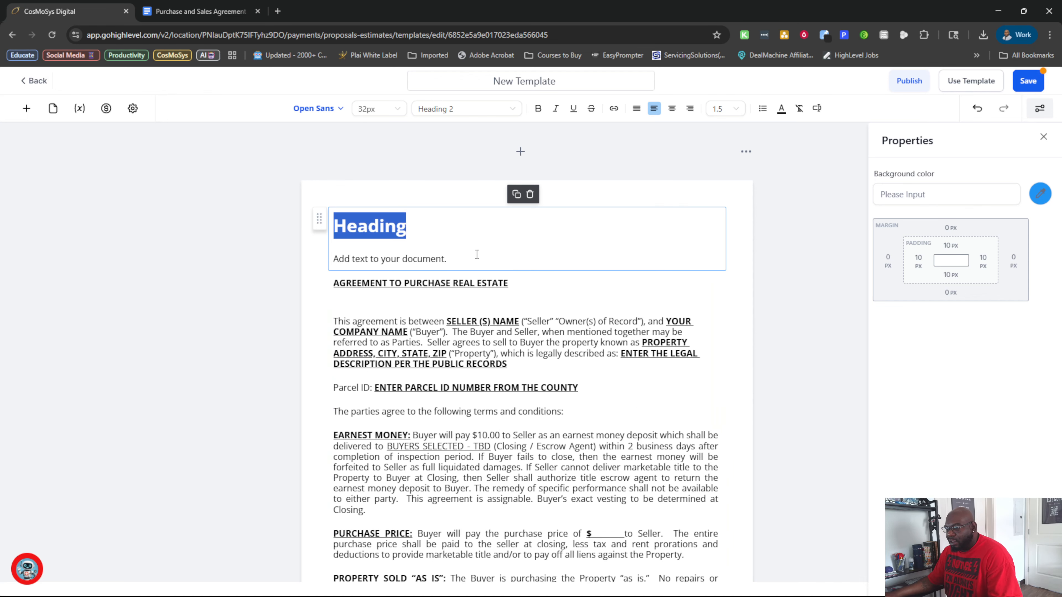
# Paste the agreement as plain text over the Heading and delete everything after the title AGREEMENT TO PURCHASE REAL ESTATE.
pyautogui.hotkey('ctrl', 'v')
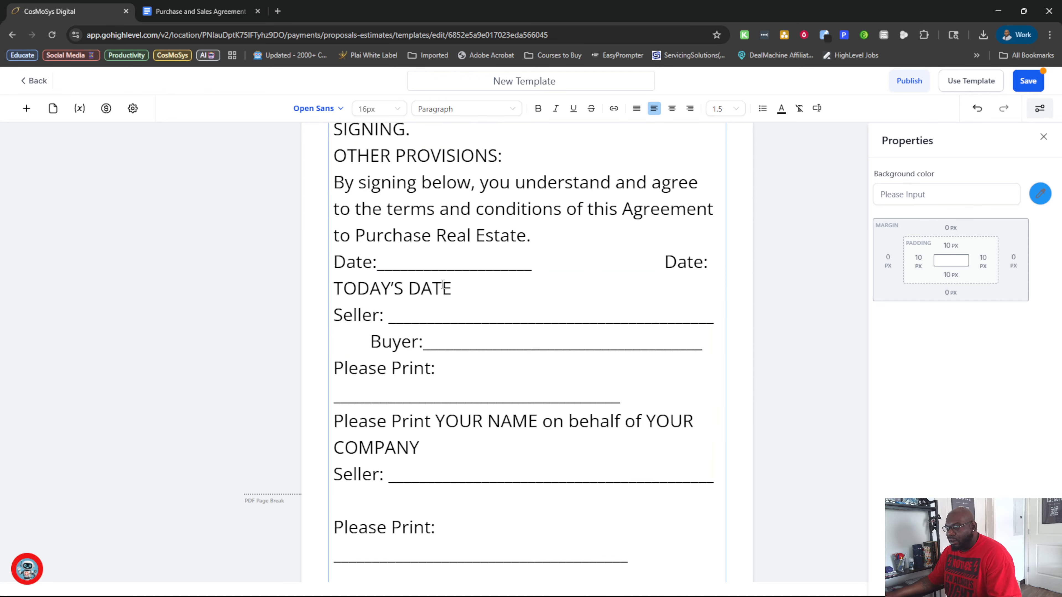
pyautogui.scroll(6, 442, 284)
pyautogui.scroll(-18, 577, 390)
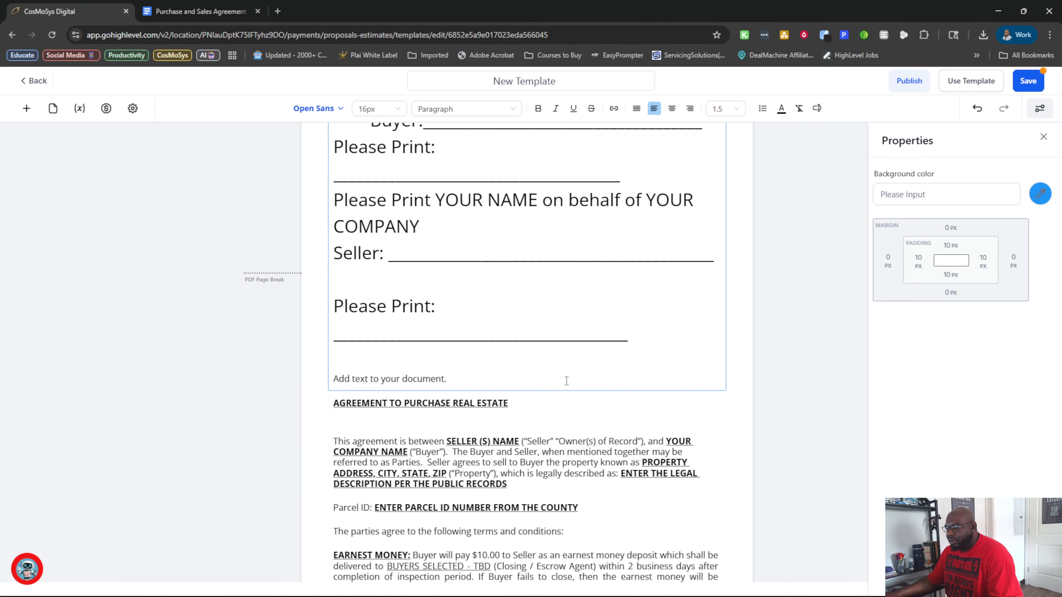
pyautogui.moveTo(557, 376); pyautogui.dragTo(332, 257)
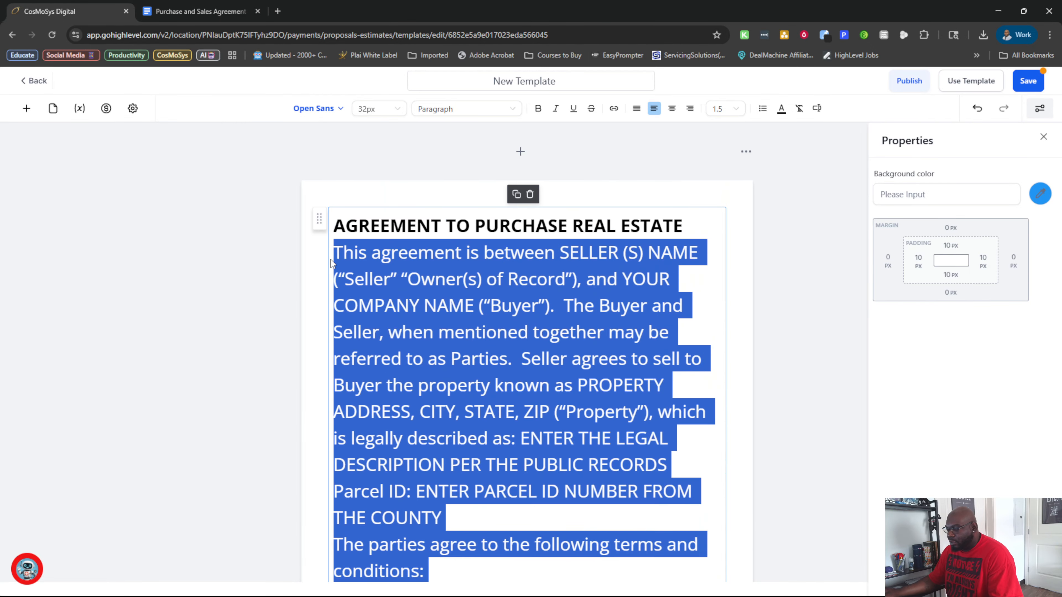
pyautogui.press('BackSpace')
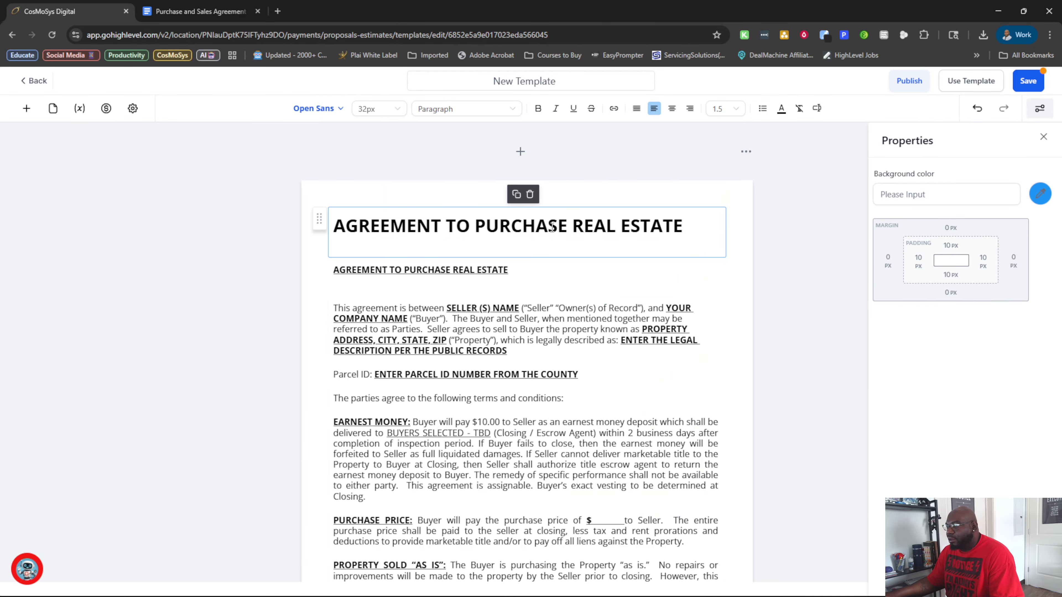
# Set the alignment of the large AGREEMENT TO PURCHASE REAL ESTATE title and the empty line below it to center.
pyautogui.click(672, 108)
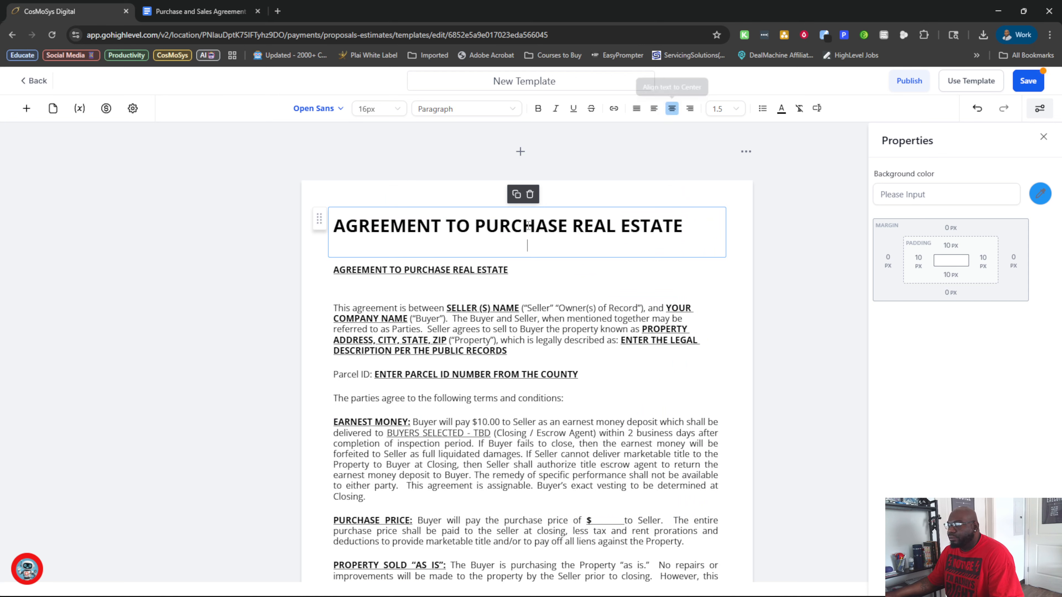
pyautogui.tripleClick(555, 233)
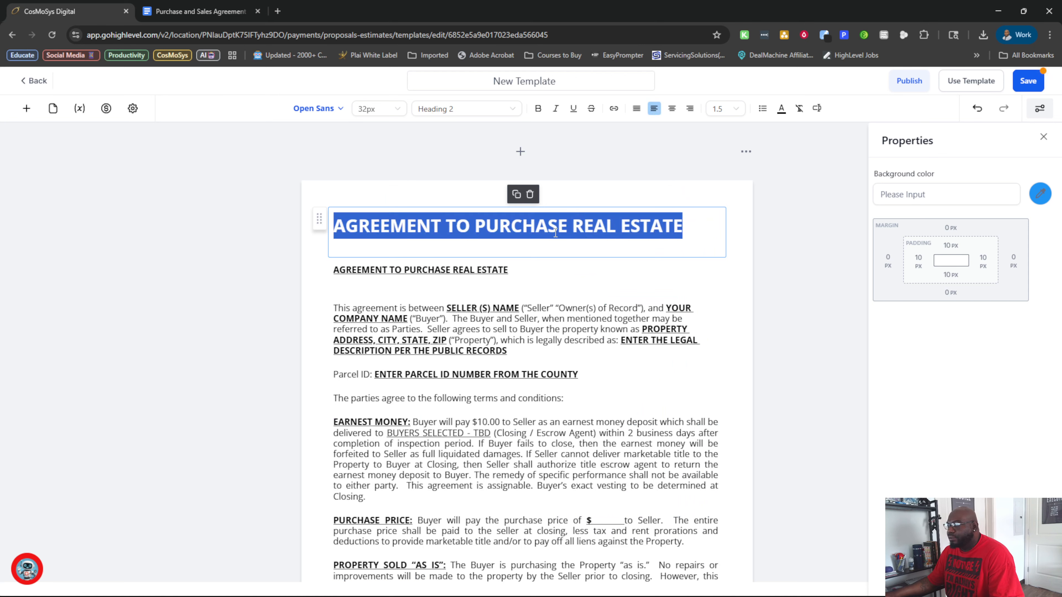
pyautogui.click(672, 111)
pyautogui.click(558, 242)
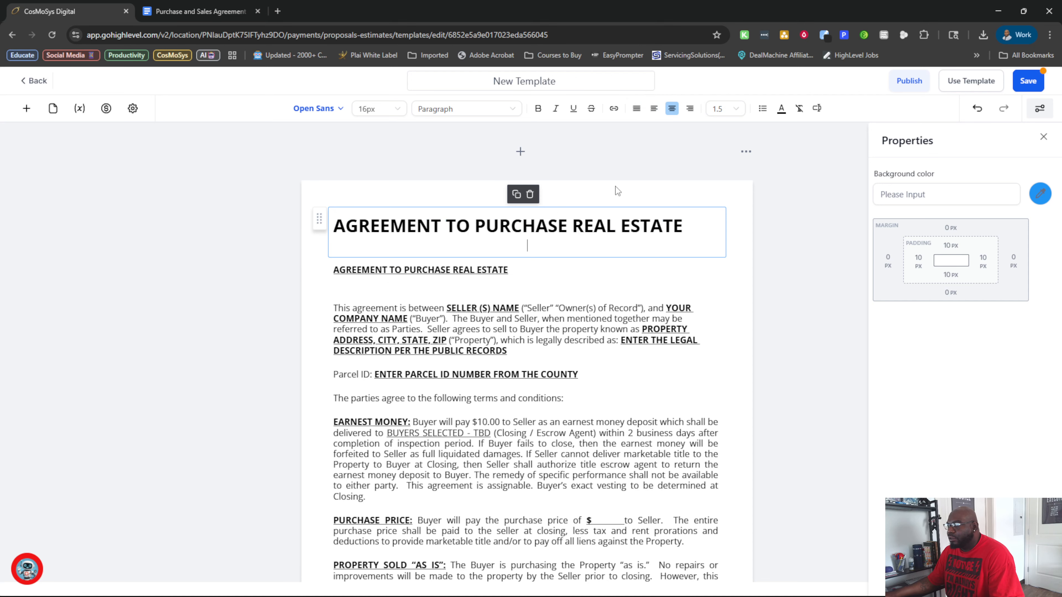
# Set the alignment of the large AGREEMENT TO PURCHASE REAL ESTATE title to left and delete the empty line below it.
pyautogui.click(655, 111)
pyautogui.click(672, 111)
pyautogui.click(656, 111)
pyautogui.click(531, 248)
pyautogui.press('BackSpace')
pyautogui.write('=')
# Delete the smaller underlined AGREEMENT TO PURCHASE REAL ESTATE line and the blank lines above the agreement's opening paragraph.
pyautogui.click(526, 253)
pyautogui.tripleClick(527, 253)
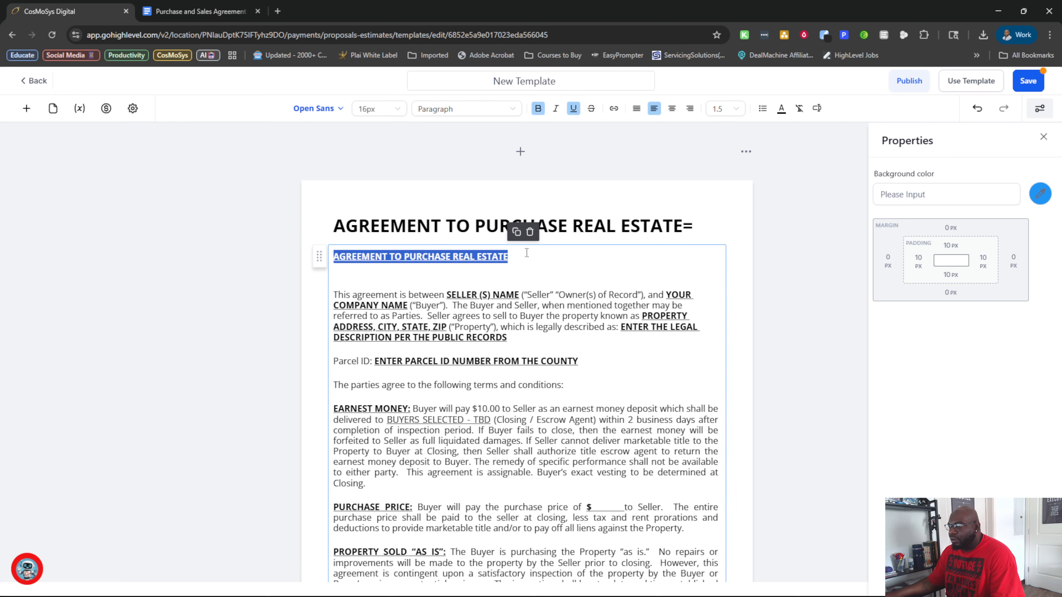
pyautogui.press('BackSpace')
pyautogui.press('Delete')
pyautogui.press('Delete')
pyautogui.press('Delete')
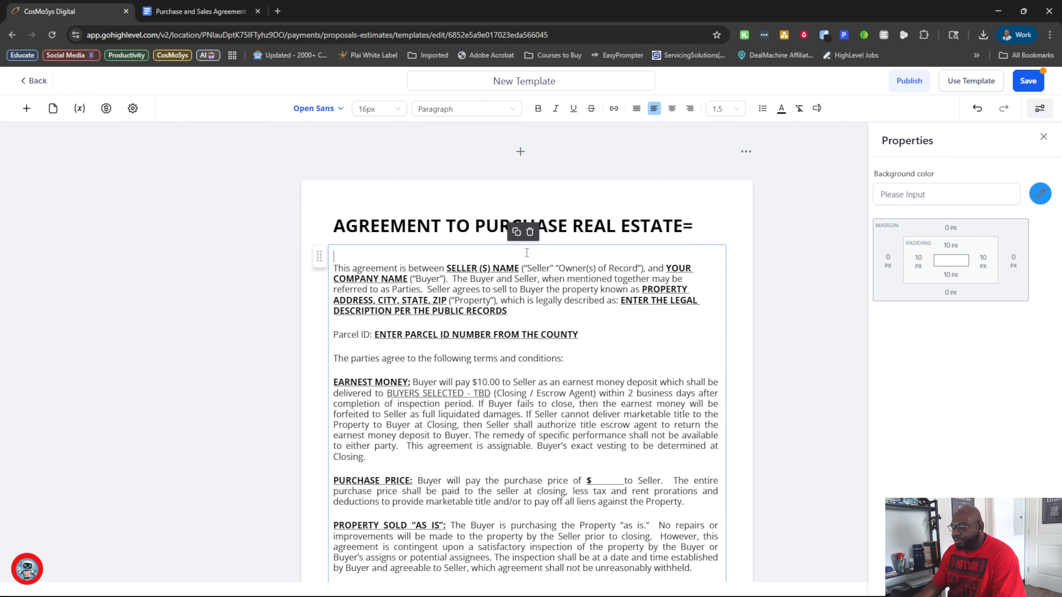
# Remove the stray equals sign after the large title and set the title's alignment to center.
pyautogui.click(680, 234)
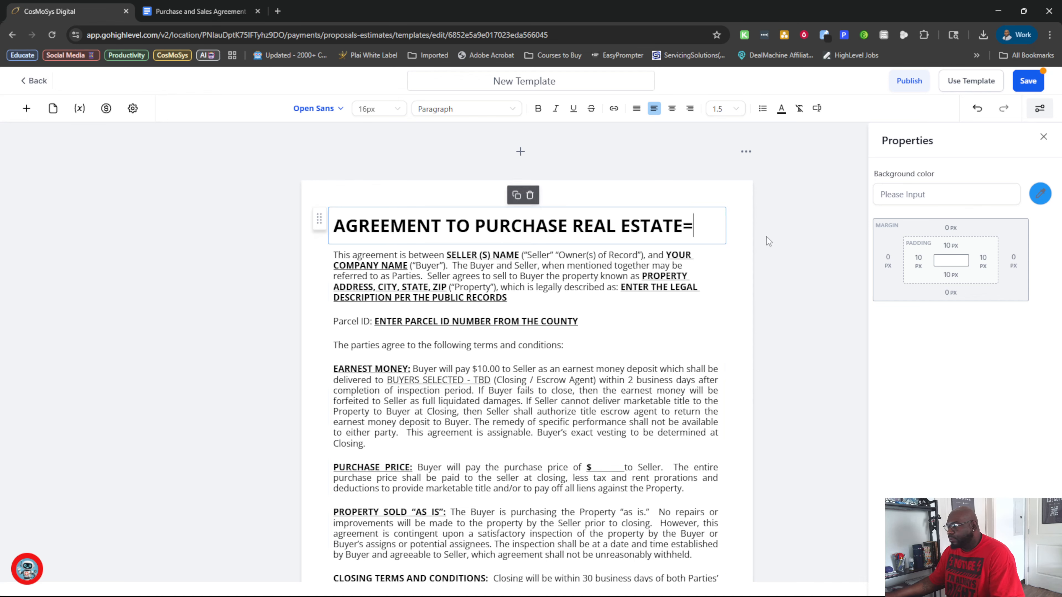
pyautogui.press('BackSpace')
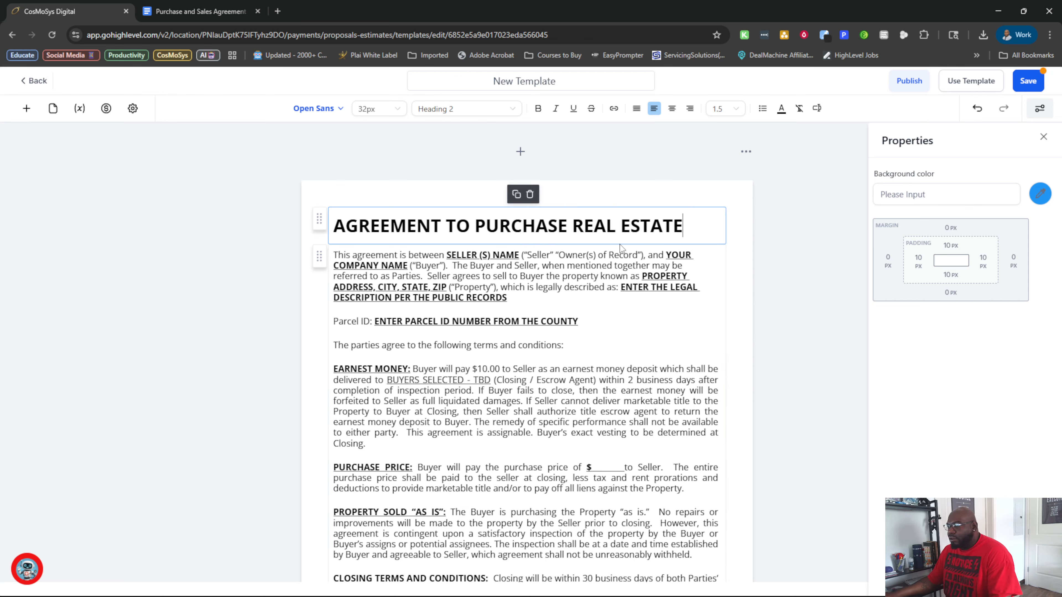
pyautogui.click(335, 254)
pyautogui.click(688, 228)
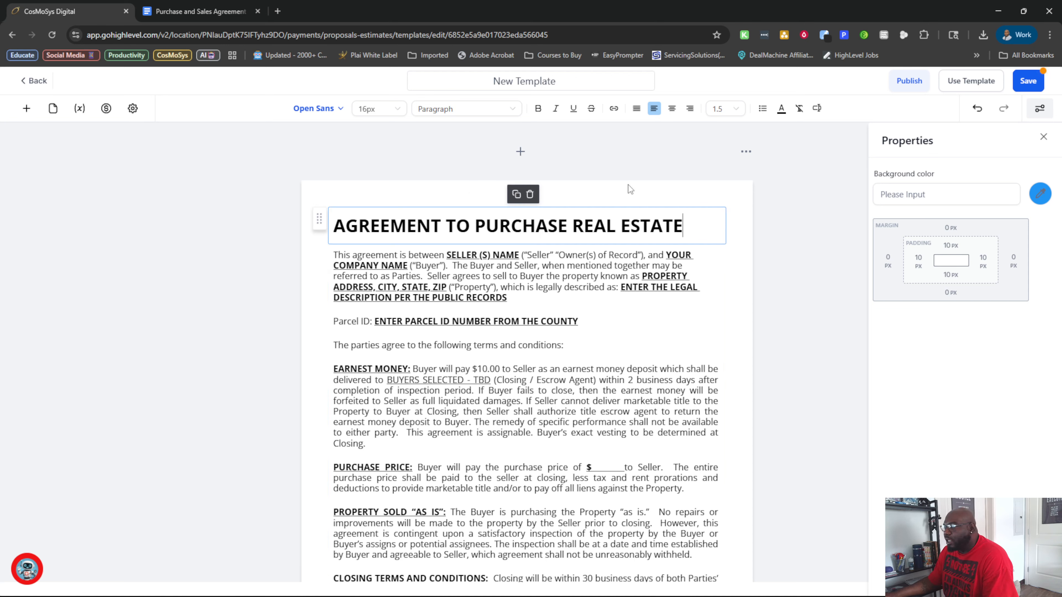
pyautogui.click(676, 112)
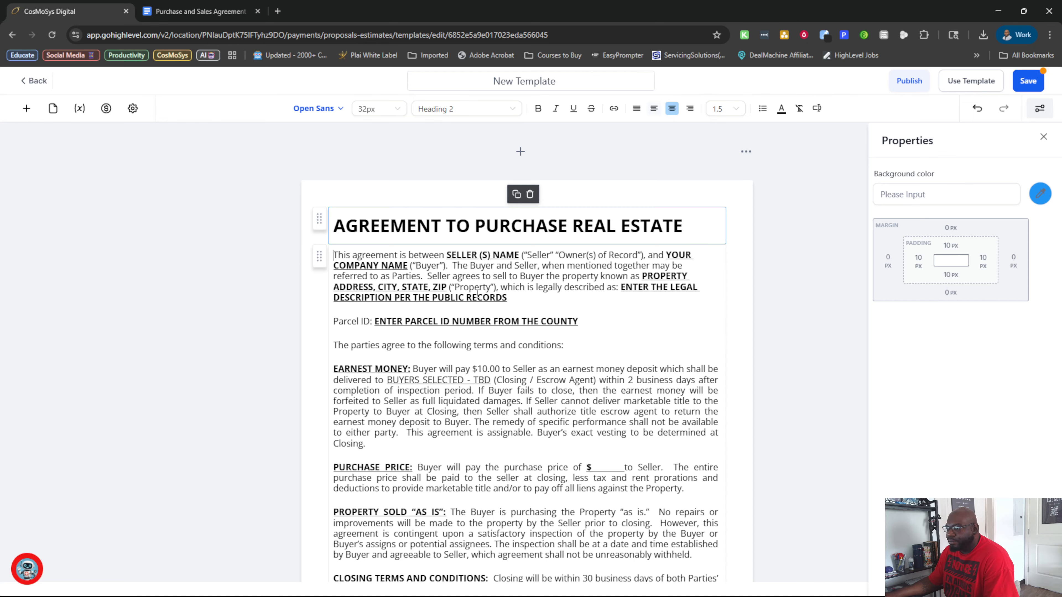
# Examine the agreement body from the opening paragraph through the closing terms, looking at the blanks such as the purchase price amount.
pyautogui.click(436, 265)
pyautogui.scroll(-7, 522, 416)
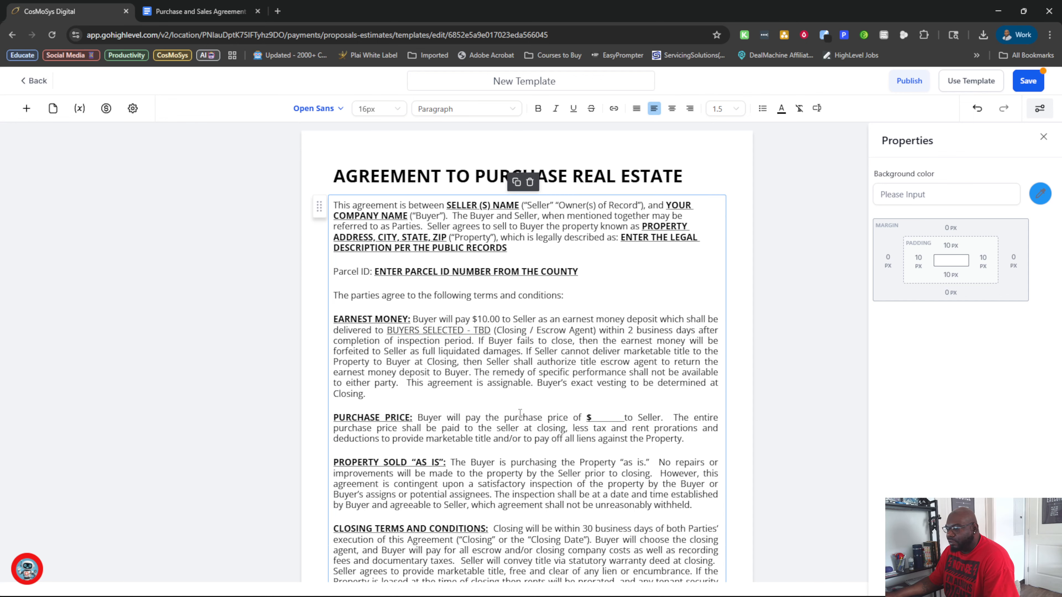
pyautogui.scroll(7, 520, 414)
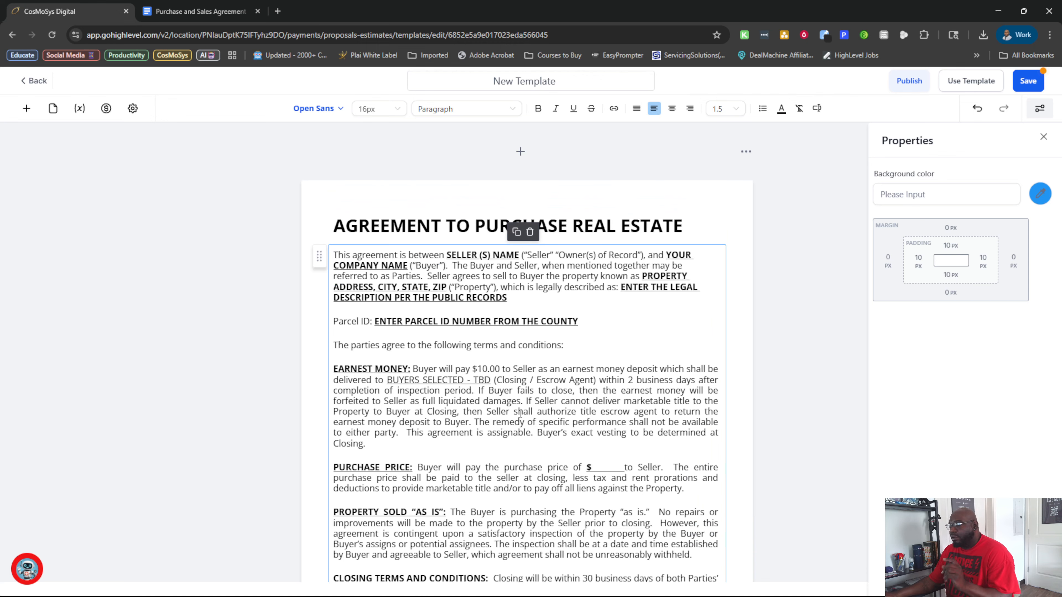
pyautogui.scroll(-4, 517, 410)
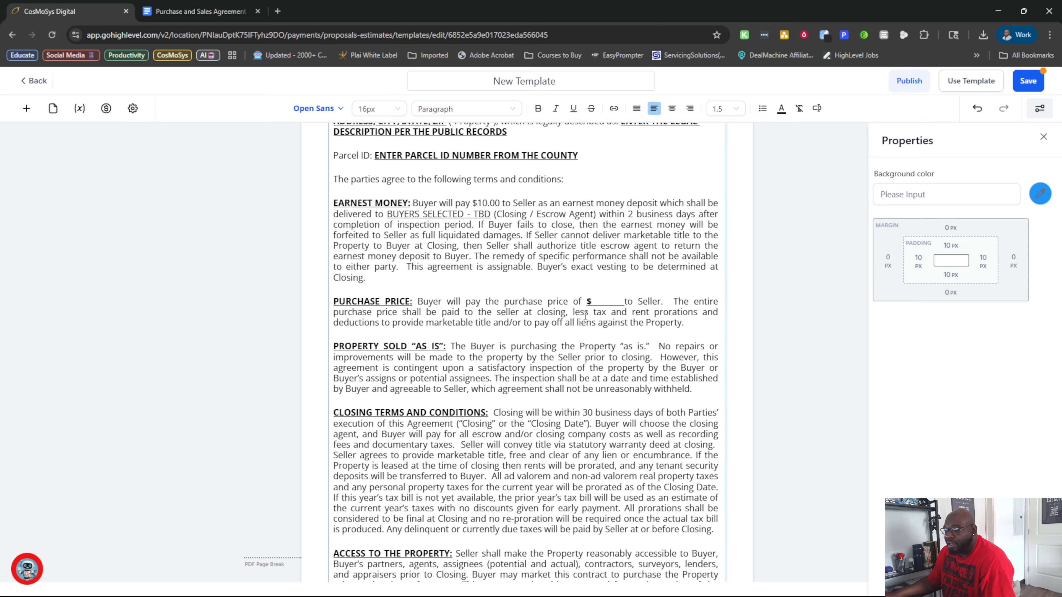
pyautogui.scroll(-4, 559, 311)
pyautogui.scroll(9, 559, 312)
pyautogui.scroll(-5, 559, 309)
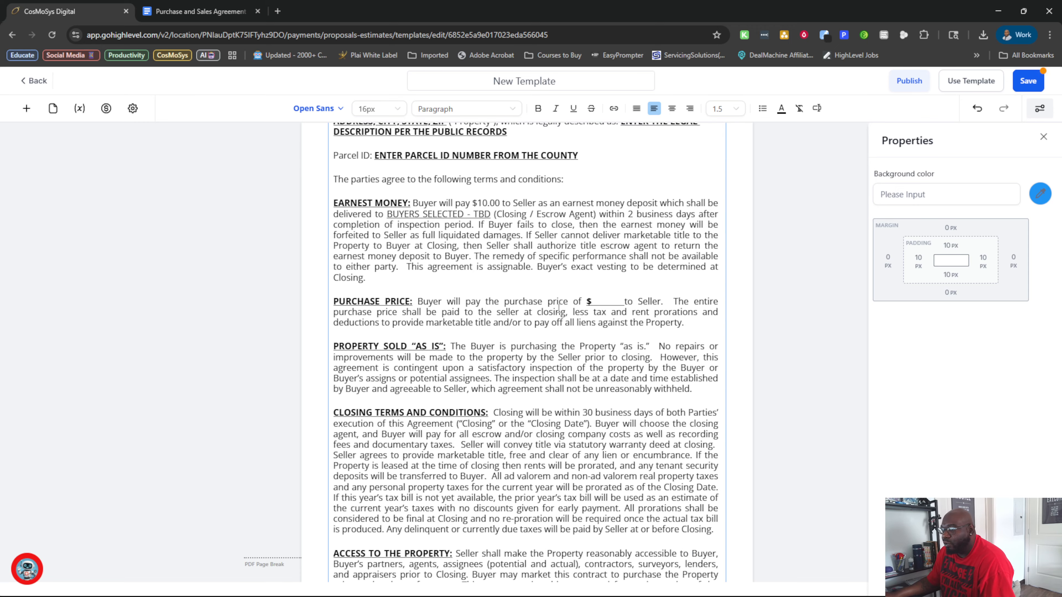
pyautogui.scroll(3, 560, 310)
pyautogui.scroll(-2, 586, 347)
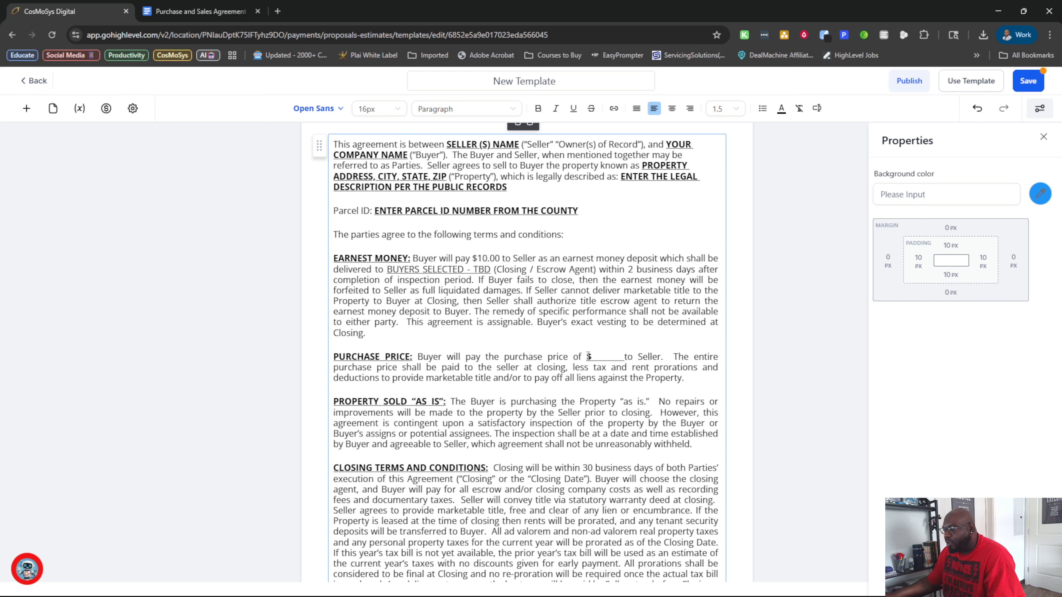
# In the PURCHASE PRICE sentence, replace the words after "purchase price", including the dollar blank and "to Seller", with "Listed below.".
pyautogui.click(571, 356)
pyautogui.write('Listed ')
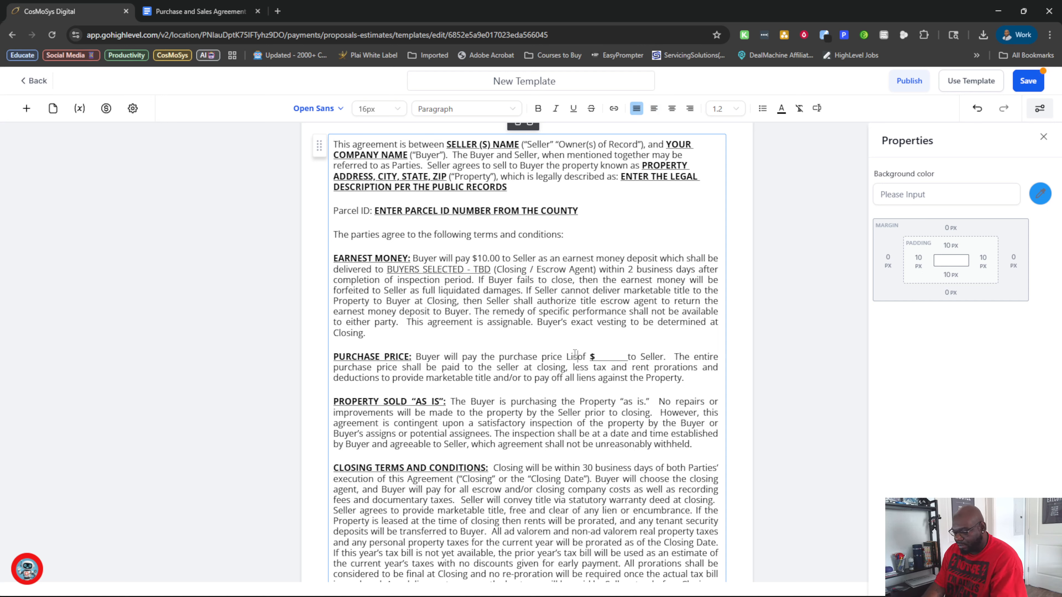
pyautogui.write('below')
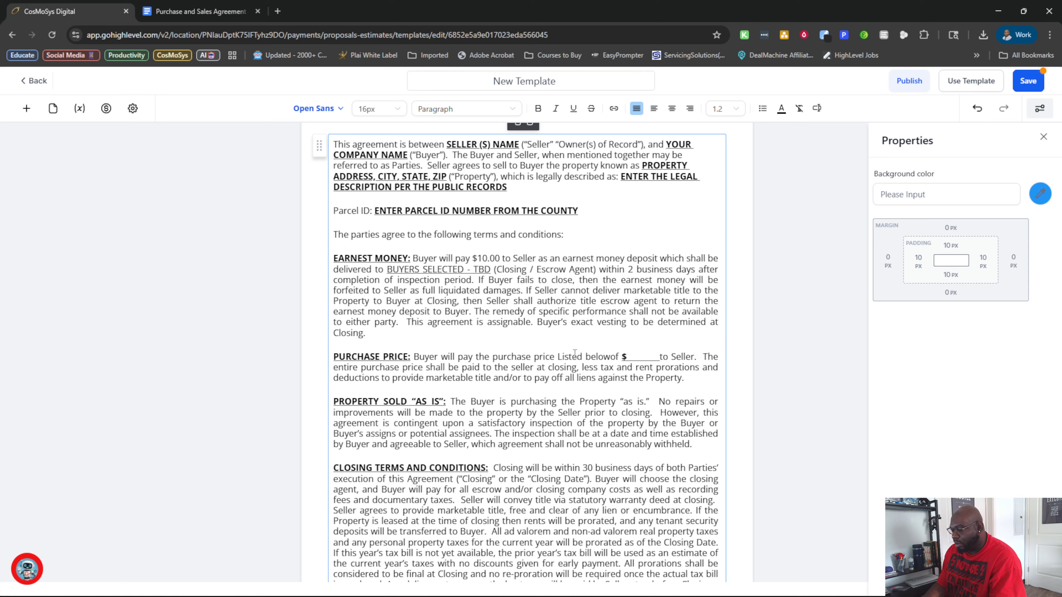
pyautogui.press('Delete')
pyautogui.press('Delete')
pyautogui.press('Delete')
pyautogui.press('Delete')
pyautogui.press('Delete')
pyautogui.press('Delete')
pyautogui.press('Delete')
pyautogui.press('Delete')
pyautogui.press('Delete')
pyautogui.press('Delete')
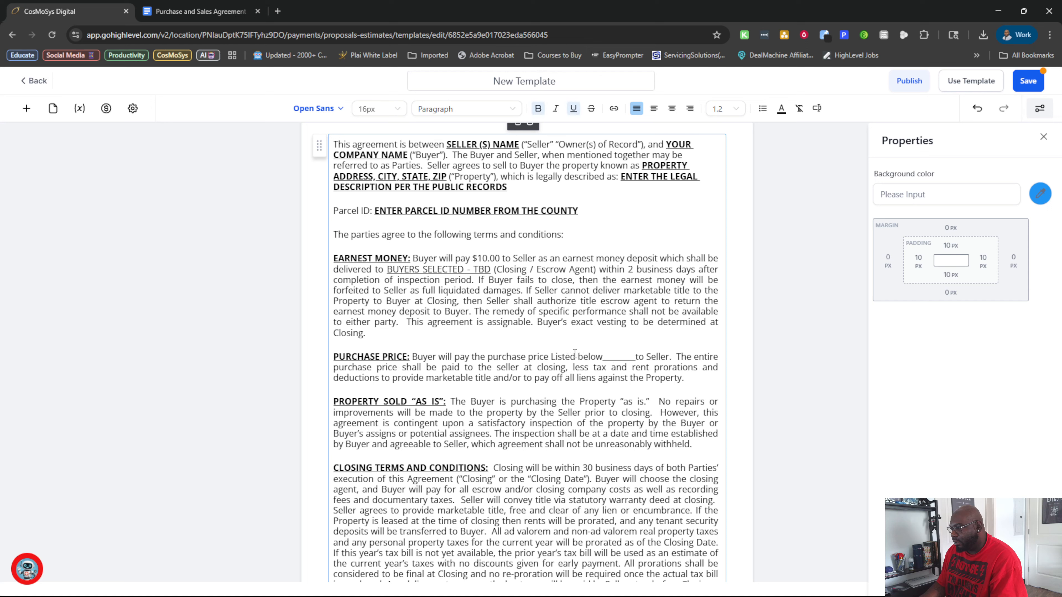
pyautogui.press('Delete')
pyautogui.press('Delete')
pyautogui.press('Delete')
pyautogui.press('Delete')
pyautogui.press('Delete')
pyautogui.press('Delete')
pyautogui.press('Delete')
pyautogui.press('Delete')
pyautogui.press('Delete')
pyautogui.press('Delete')
pyautogui.press('Delete')
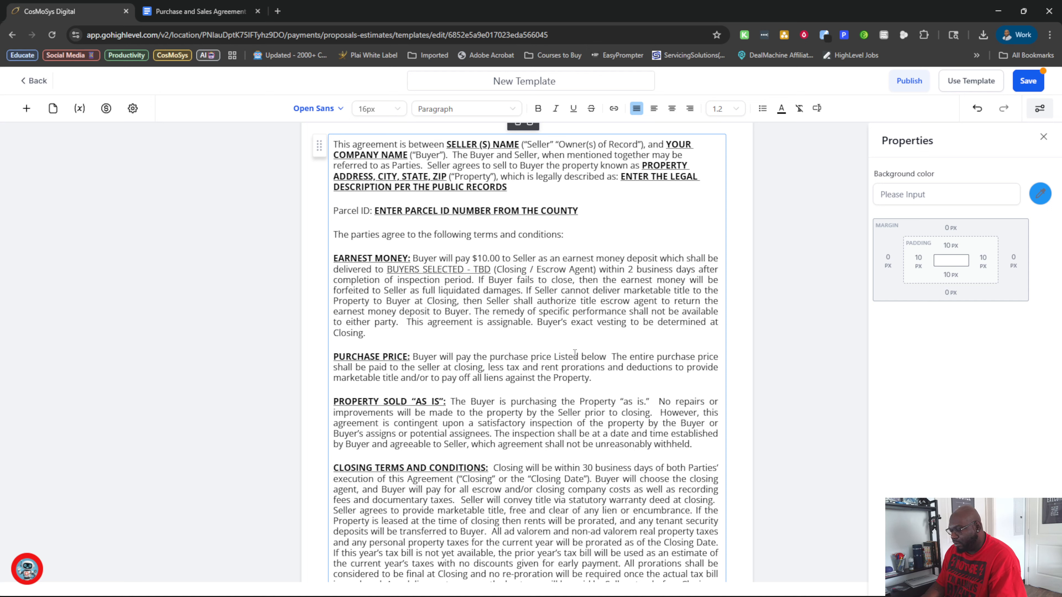
pyautogui.write('.')
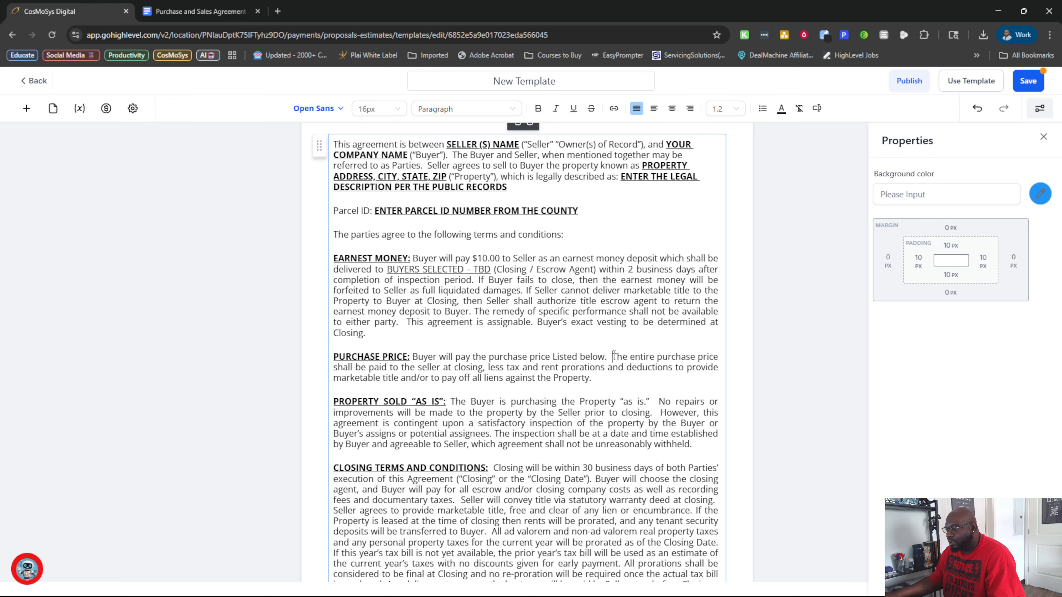
# Cut all agreement text after "Listed below." and add a new text element directly beneath the remaining text.
pyautogui.moveTo(613, 356)
pyautogui.mouseDown()
pyautogui.moveTo(669, 568)
pyautogui.moveTo(684, 483)
pyautogui.moveTo(686, 518)
pyautogui.mouseUp()
pyautogui.hotkey('ctrl', 'c')
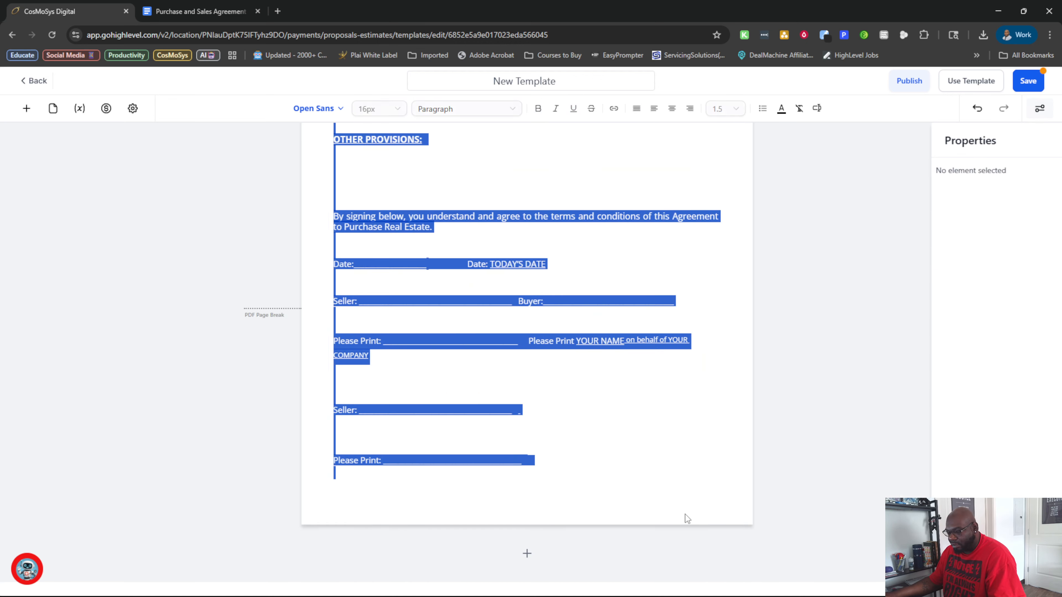
pyautogui.press('Delete')
pyautogui.scroll(5, 567, 434)
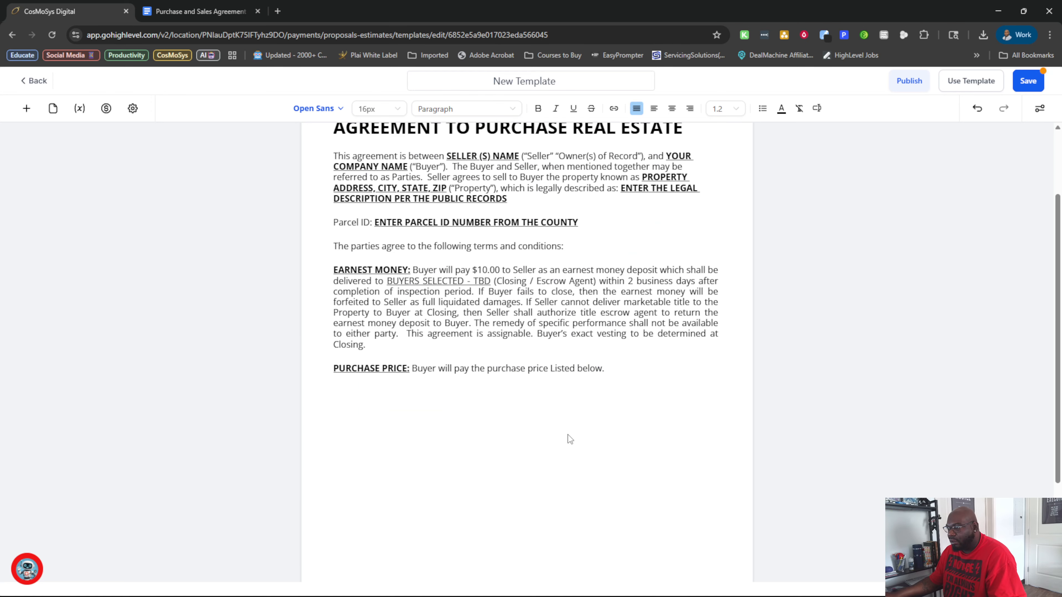
pyautogui.click(27, 108)
pyautogui.moveTo(43, 196); pyautogui.dragTo(347, 407)
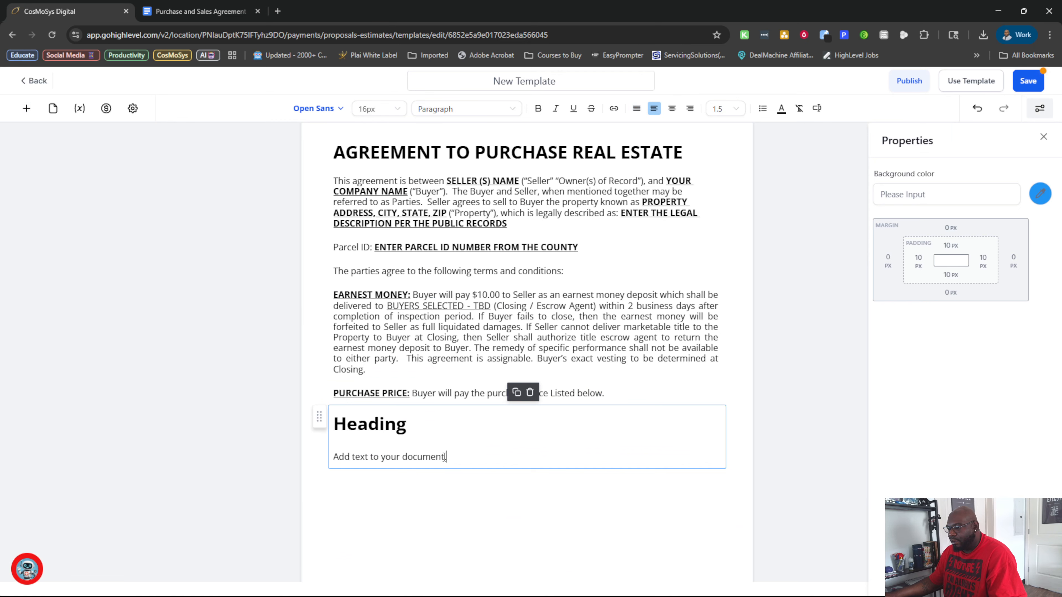
# Try pasting the cut agreement text over the new element's placeholder heading and text, and undo the paste.
pyautogui.moveTo(445, 456); pyautogui.dragTo(329, 418)
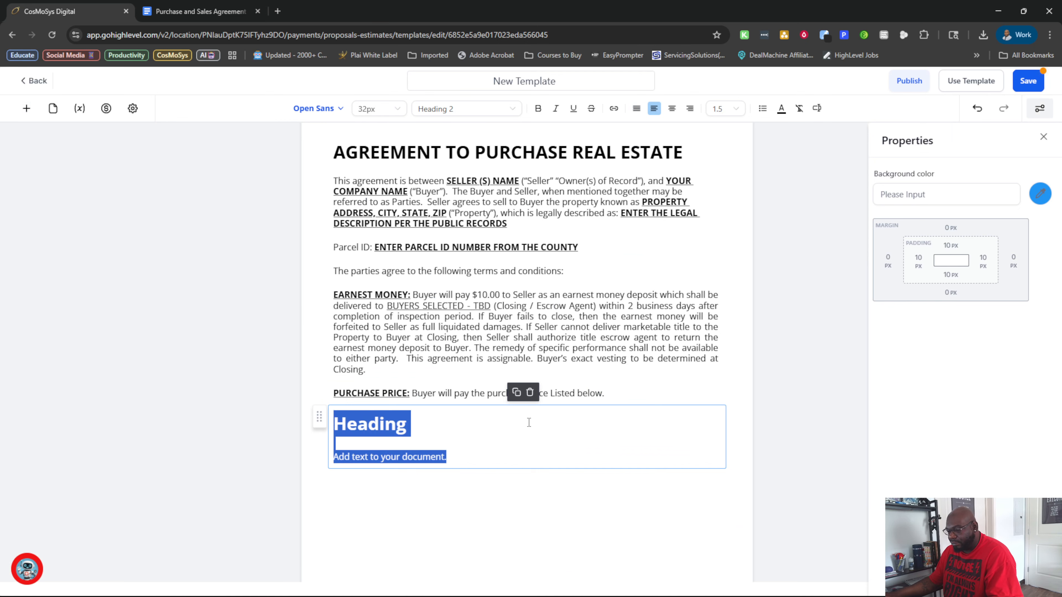
pyautogui.hotkey('ctrl', 'v')
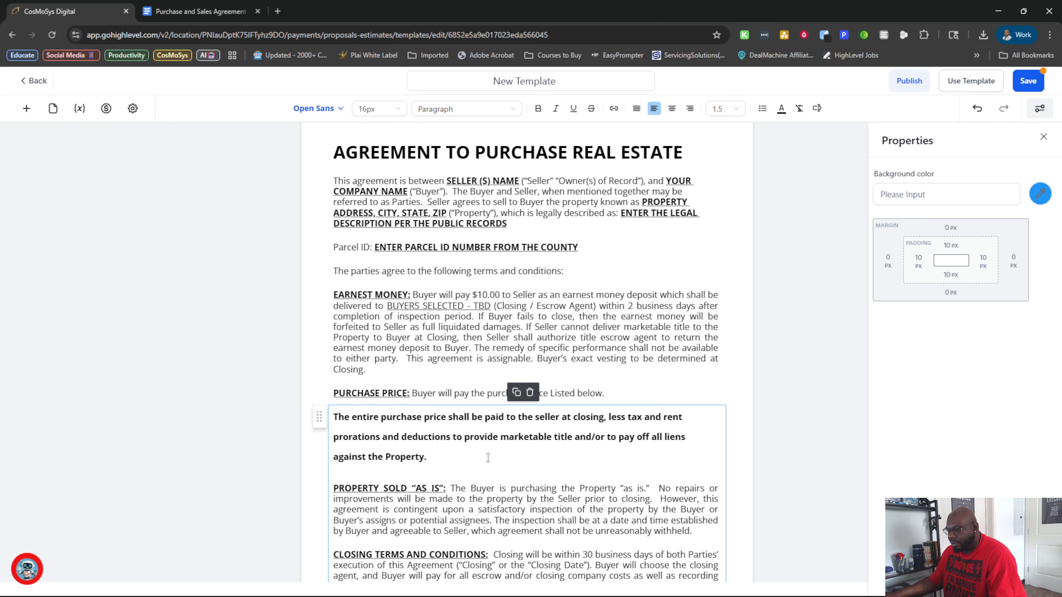
pyautogui.scroll(-5, 487, 457)
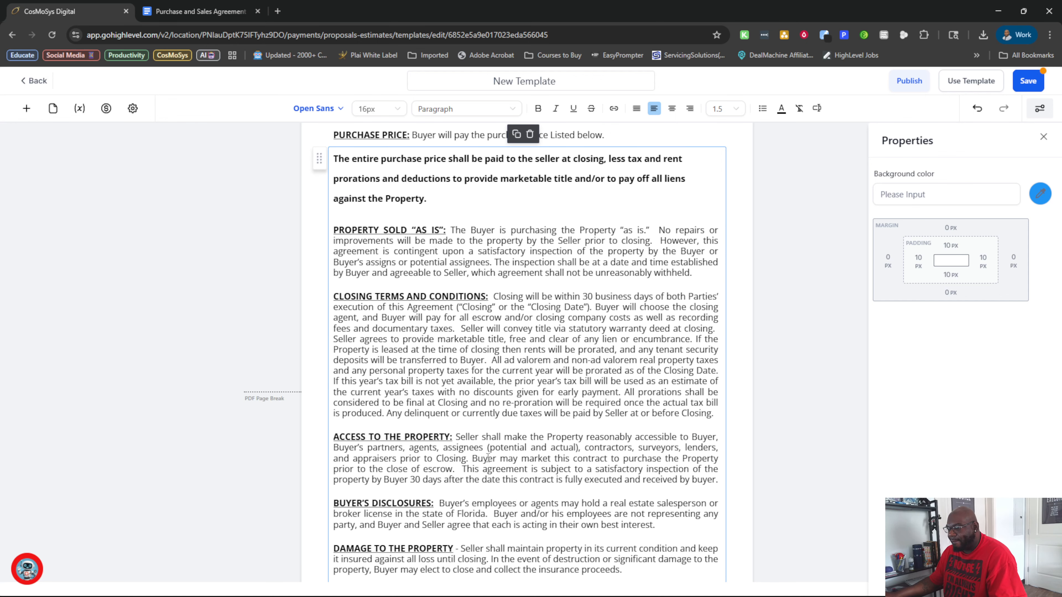
pyautogui.scroll(-10, 488, 458)
pyautogui.scroll(12, 488, 458)
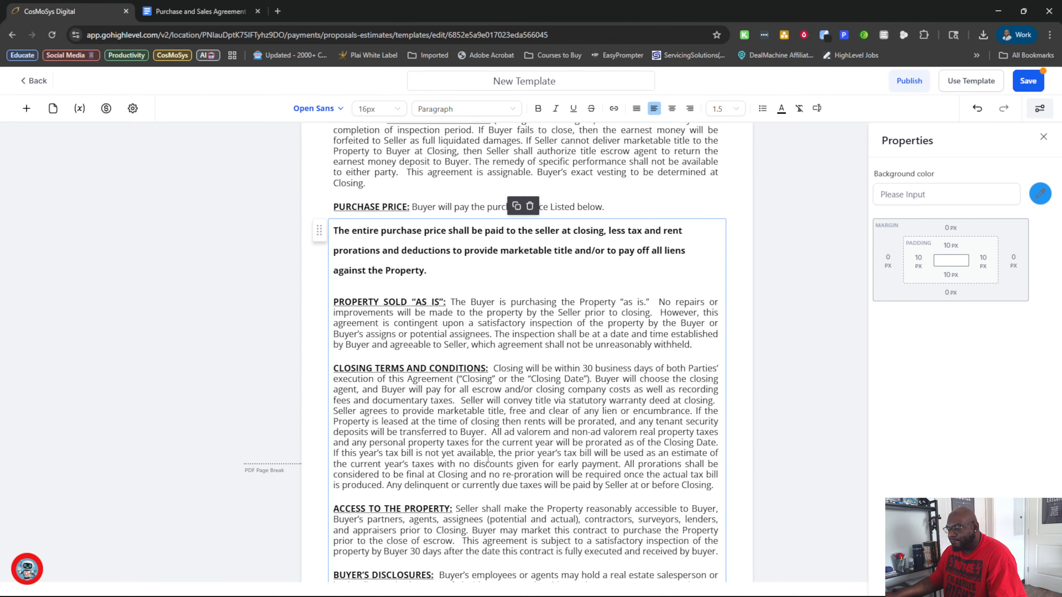
pyautogui.scroll(5, 487, 458)
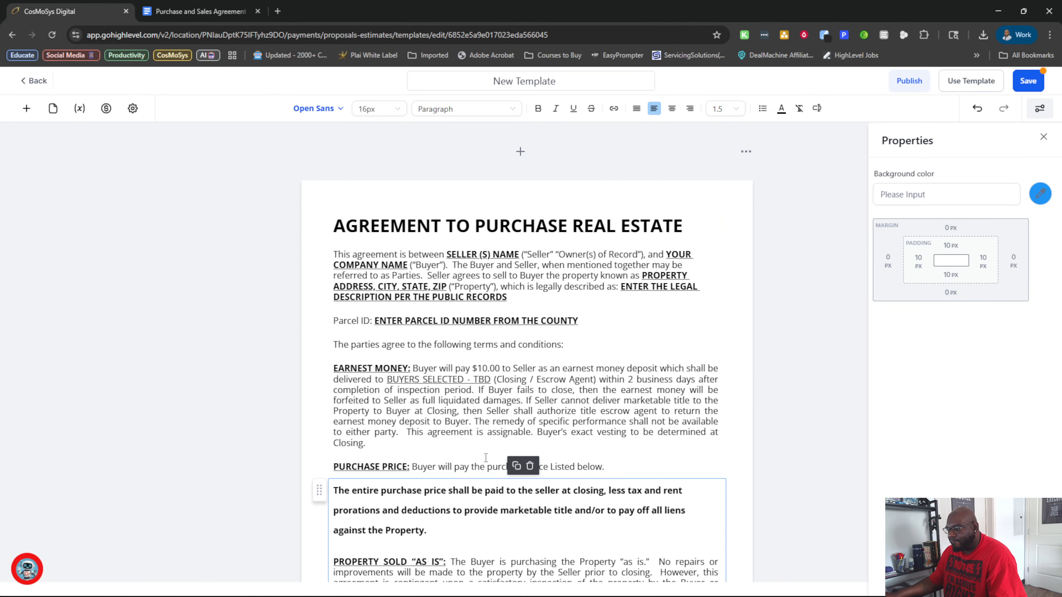
pyautogui.hotkey('ctrl', 'z')
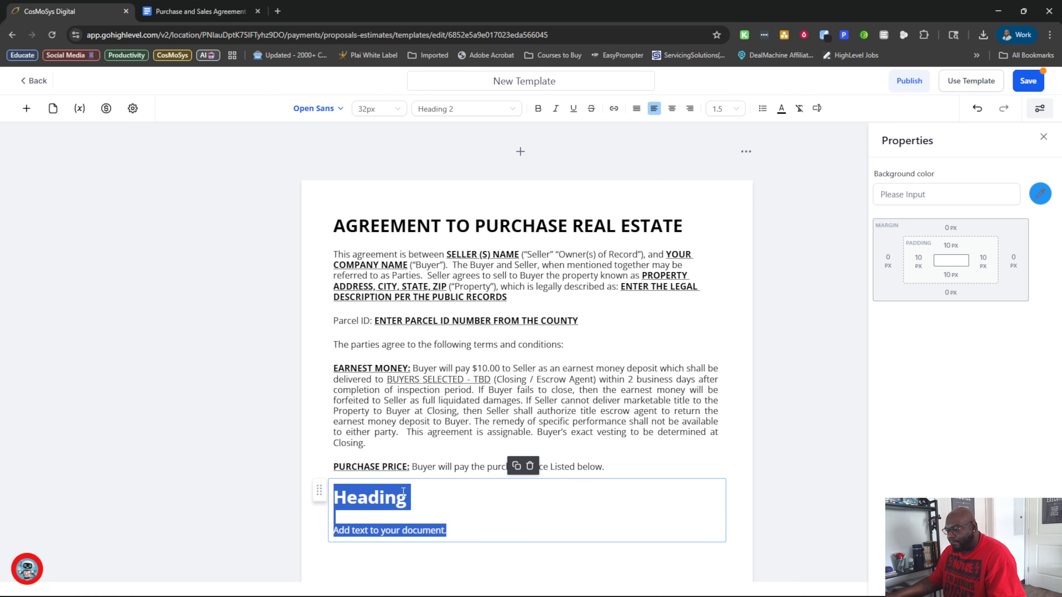
# Undo the cut of the text after "Listed below." in the agreement body, and remove that text again.
pyautogui.click(535, 446)
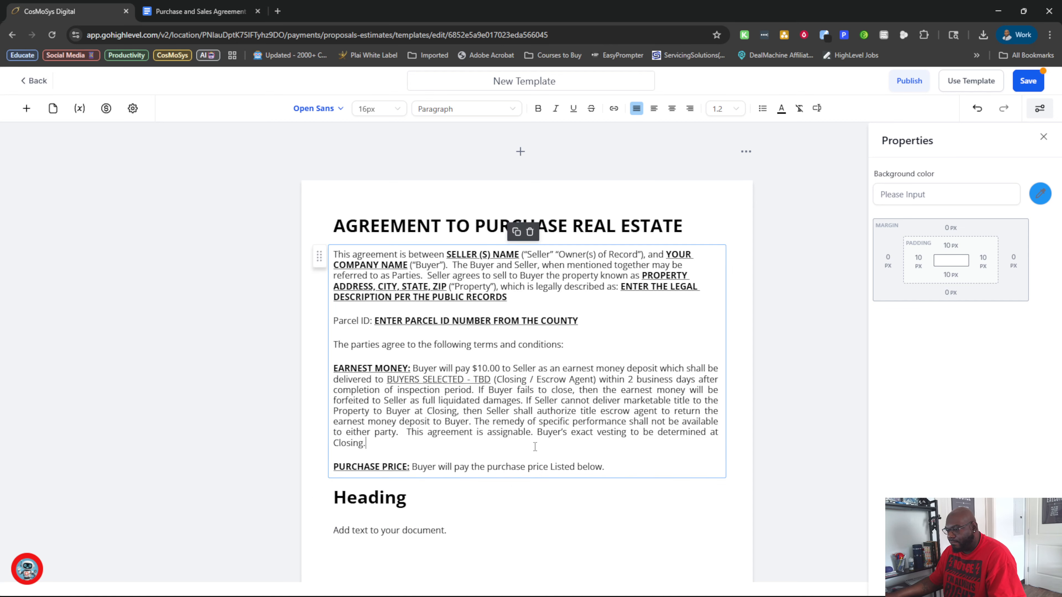
pyautogui.hotkey('ctrl', 'v')
pyautogui.scroll(10, 535, 446)
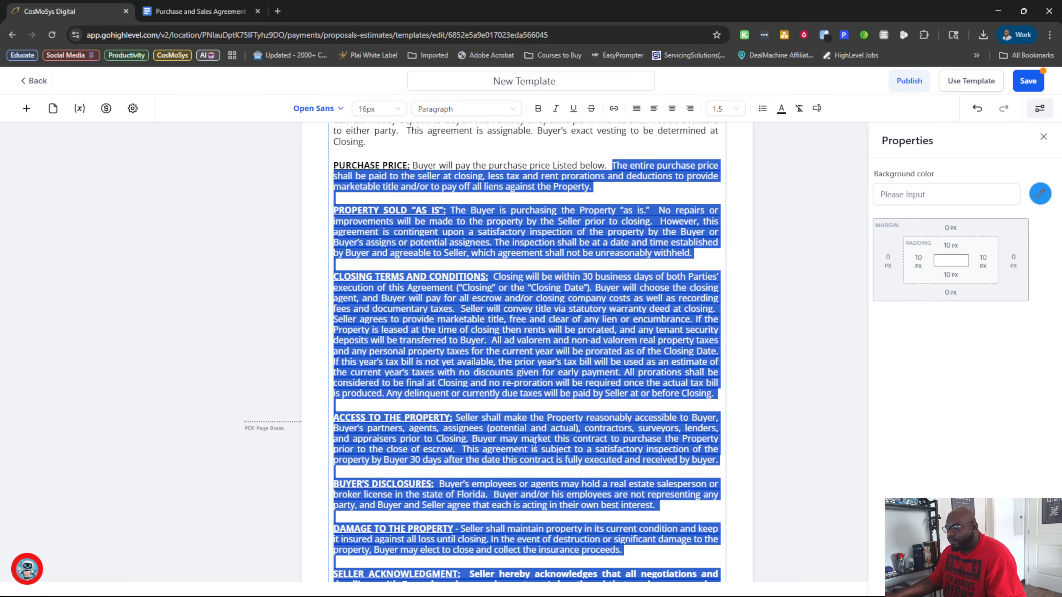
pyautogui.scroll(1, 535, 447)
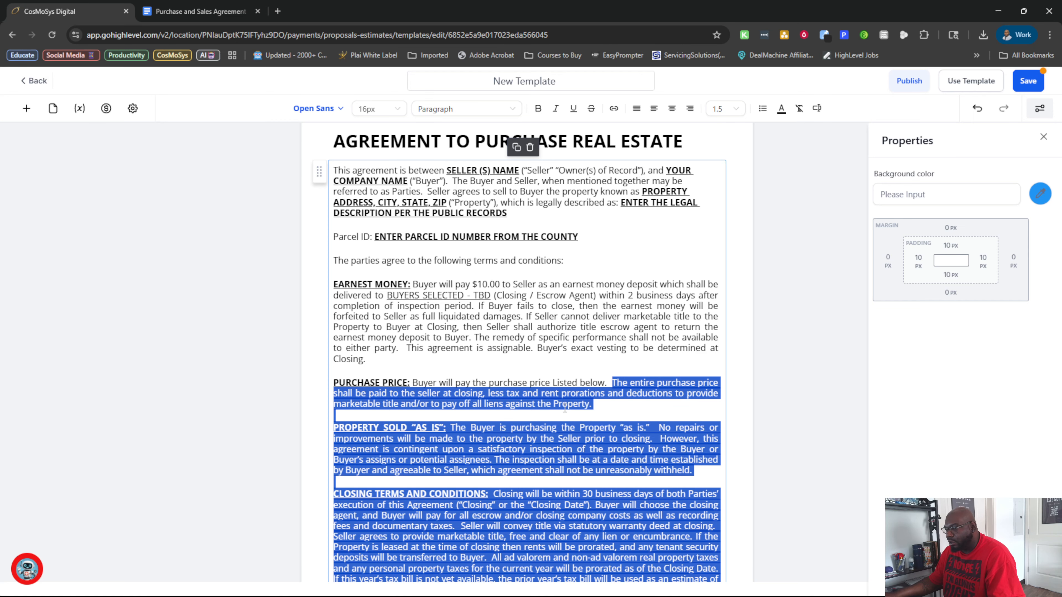
pyautogui.hotkey('ctrl', 'z')
pyautogui.hotkey('ctrl', 'z')
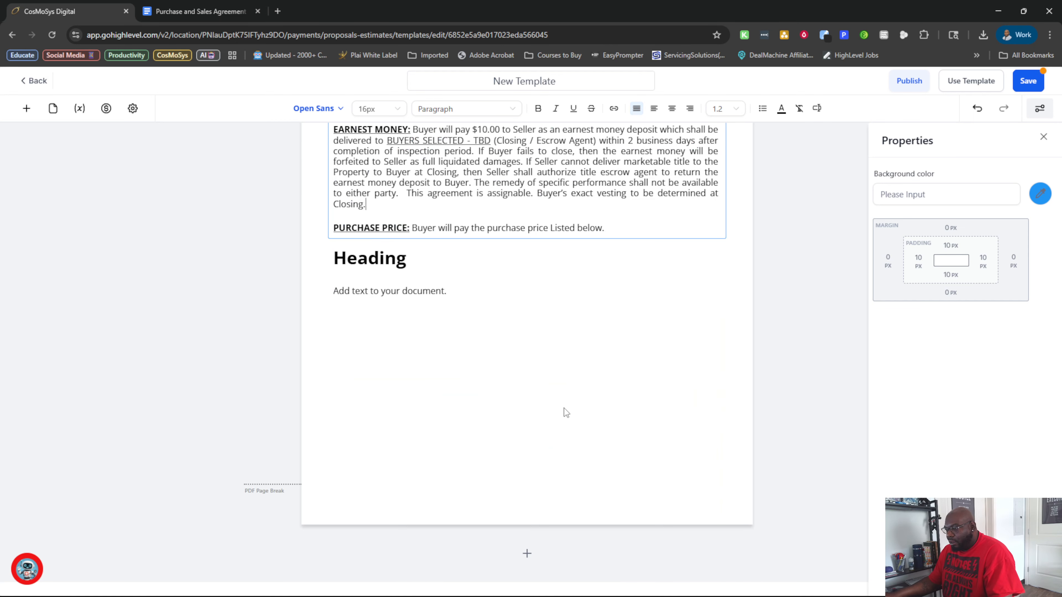
# Replace the new text element's placeholder heading and text with the cut remainder of the agreement.
pyautogui.scroll(4, 507, 396)
pyautogui.moveTo(481, 453); pyautogui.dragTo(372, 450)
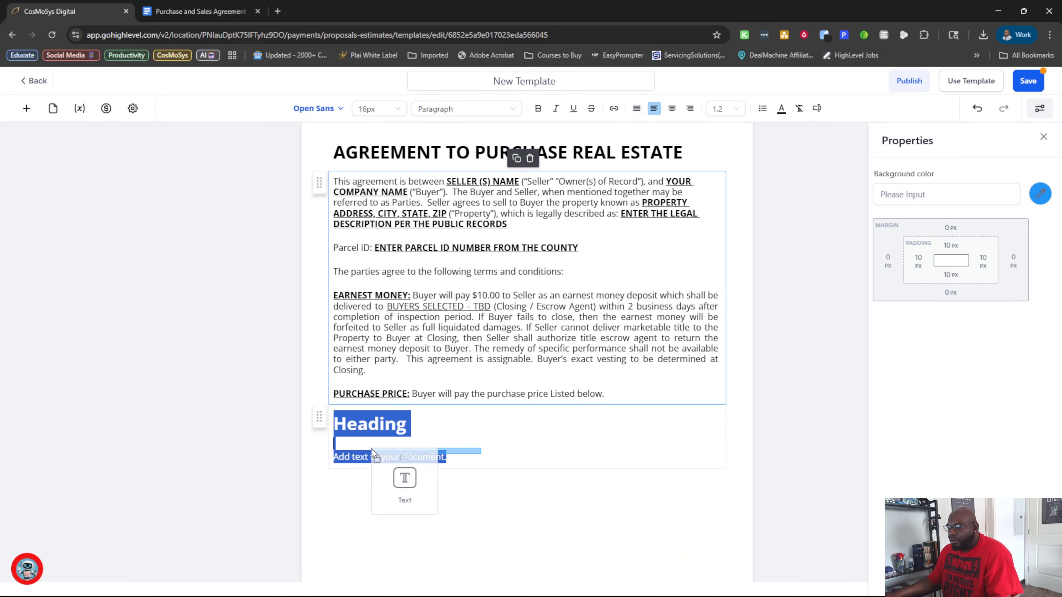
pyautogui.click(466, 467)
pyautogui.moveTo(475, 457); pyautogui.dragTo(442, 432)
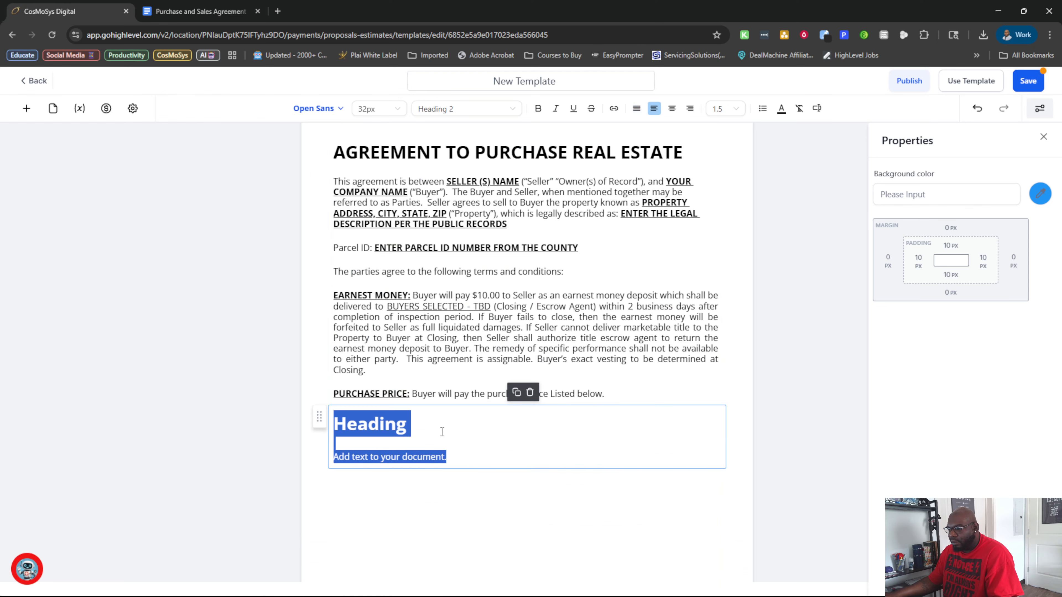
pyautogui.hotkey('ctrl', 'v')
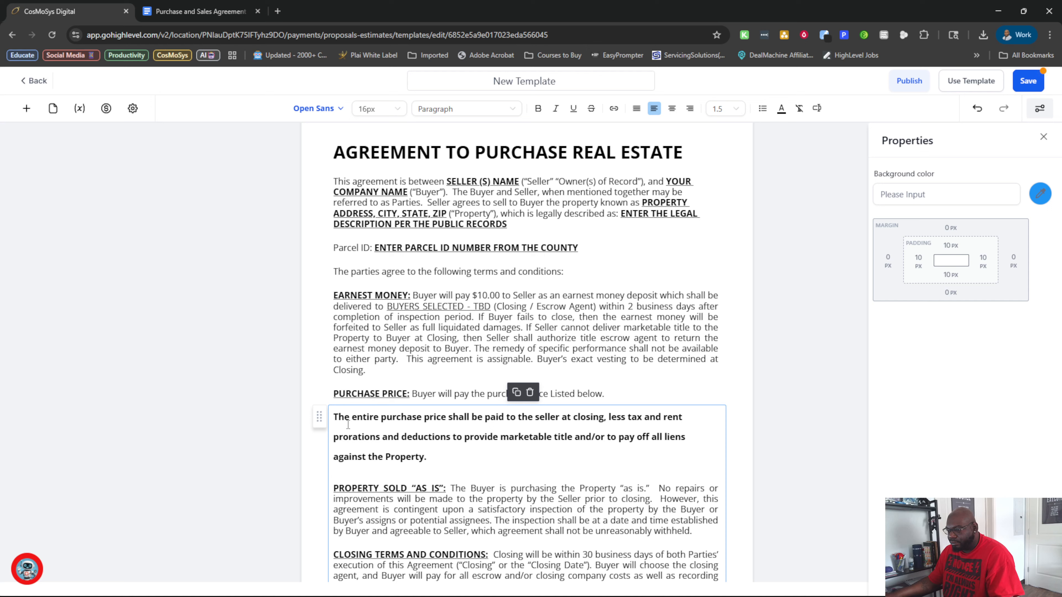
pyautogui.moveTo(441, 456); pyautogui.dragTo(334, 425)
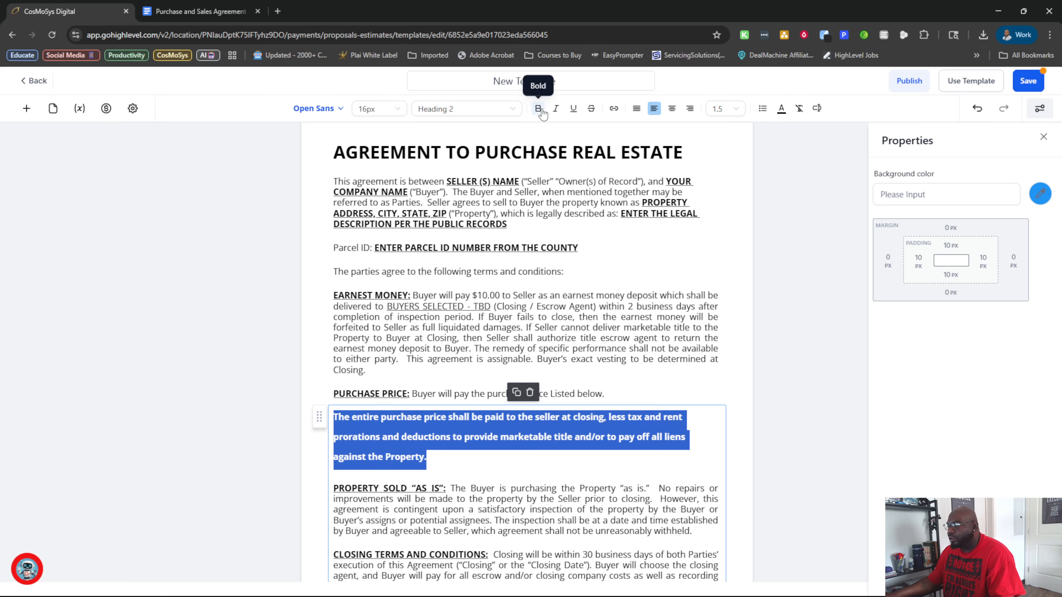
pyautogui.click(505, 429)
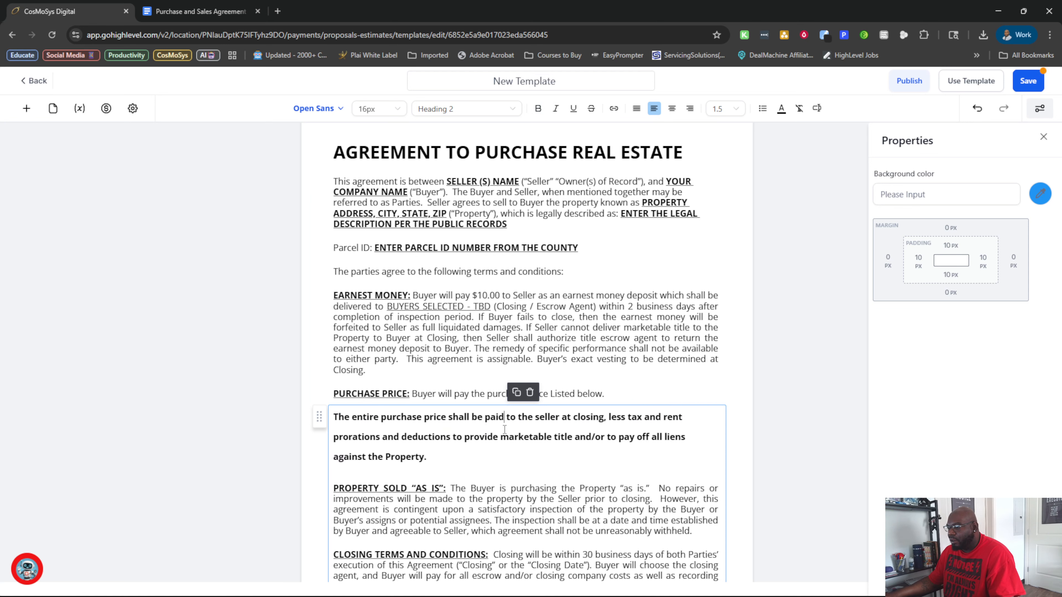
pyautogui.hotkey('shift', 'Up')
pyautogui.hotkey('shift', 'Up')
pyautogui.hotkey('shift', 'Up')
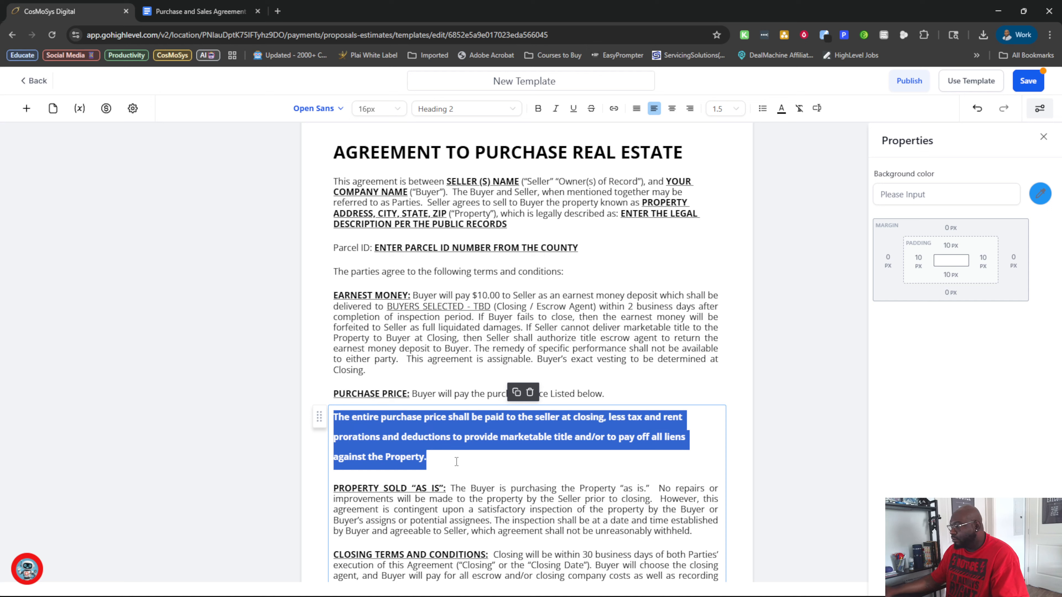
pyautogui.click(524, 439)
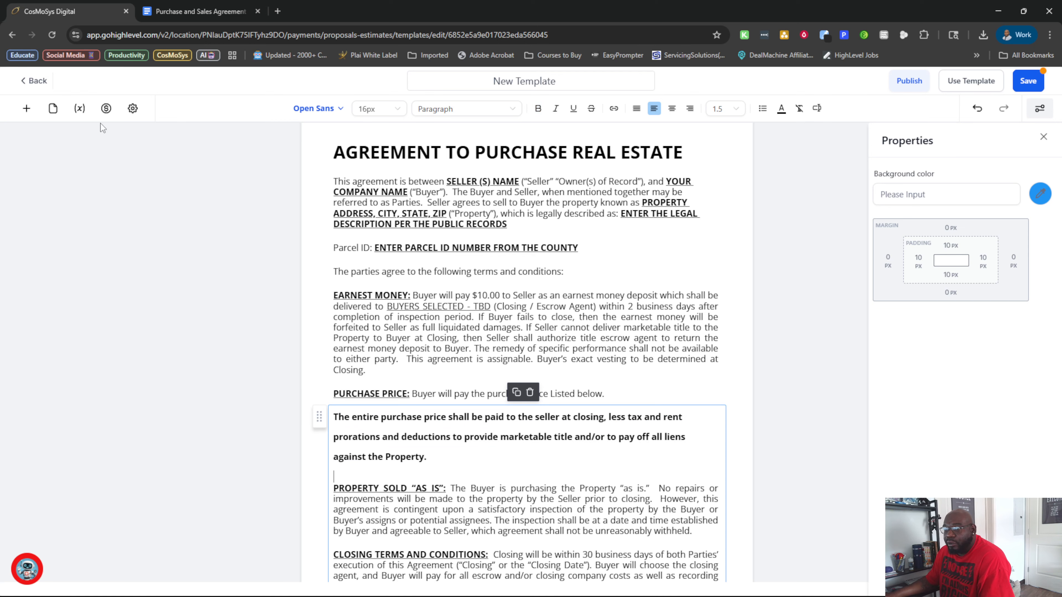
# Add a fillable text field to the second text element and move it just after "against the Property.".
pyautogui.click(27, 109)
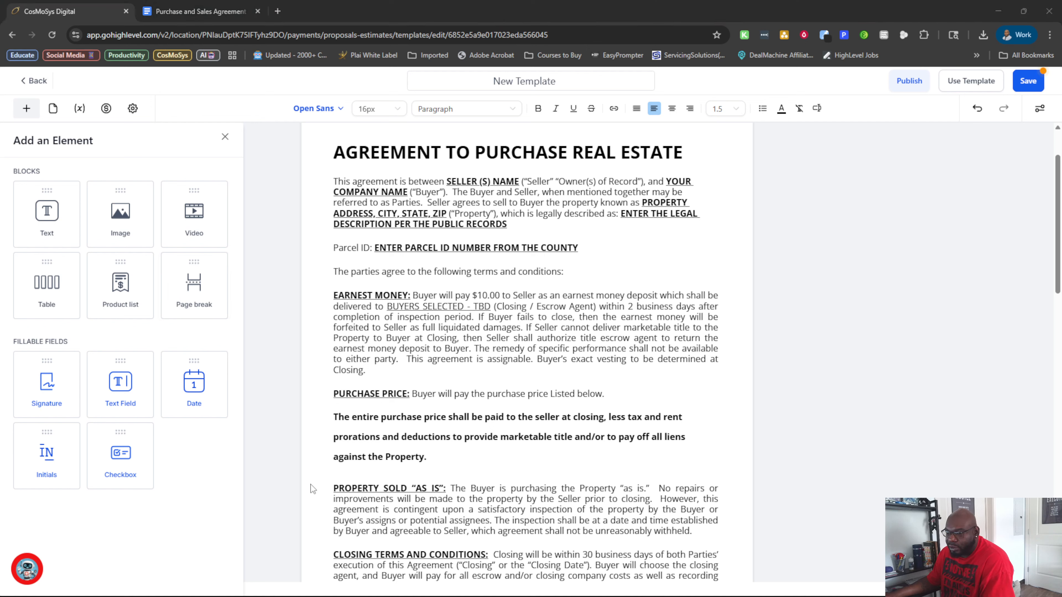
pyautogui.moveTo(120, 383); pyautogui.dragTo(368, 442)
pyautogui.scroll(-3, 447, 441)
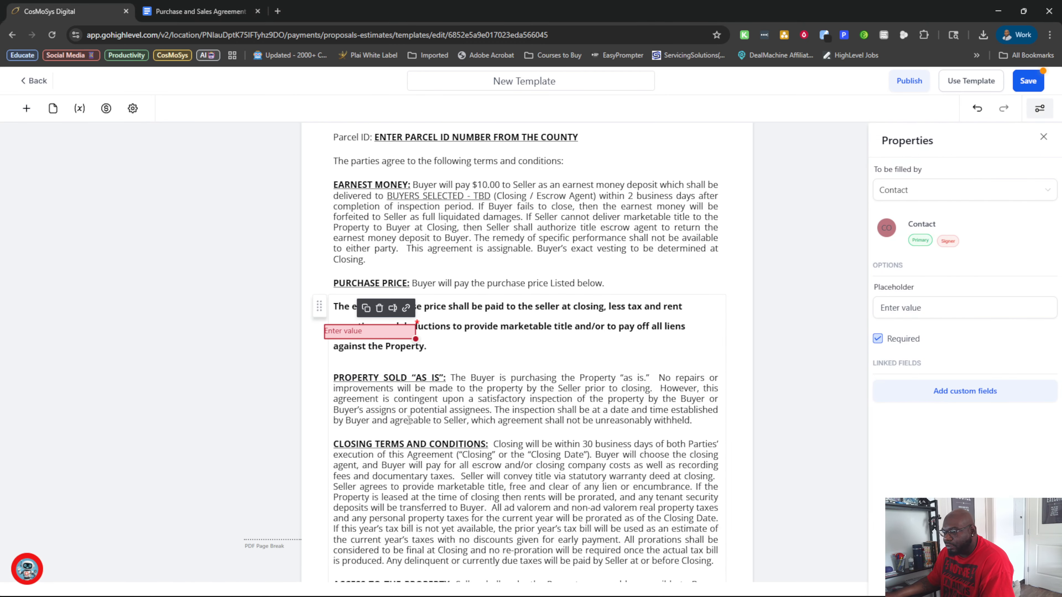
pyautogui.moveTo(360, 331)
pyautogui.mouseDown()
pyautogui.moveTo(454, 360)
pyautogui.moveTo(493, 359)
pyautogui.moveTo(424, 345)
pyautogui.moveTo(428, 321)
pyautogui.moveTo(468, 322)
pyautogui.moveTo(504, 420)
pyautogui.moveTo(438, 367)
pyautogui.moveTo(460, 355)
pyautogui.mouseUp()
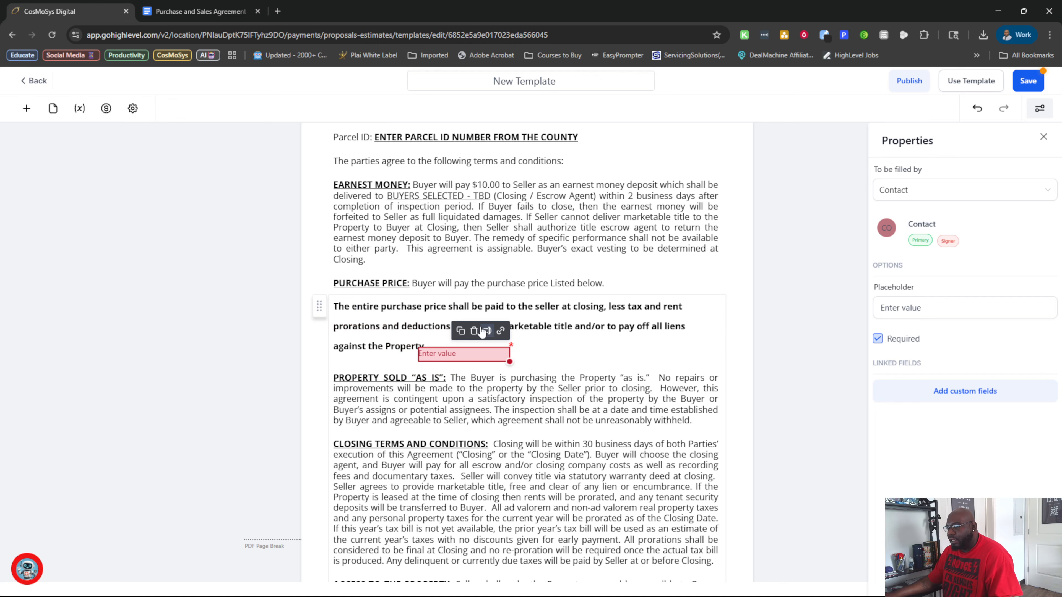
# Undo the removal of the agreement text after "Listed below." in the first text element.
pyautogui.scroll(-10, 504, 361)
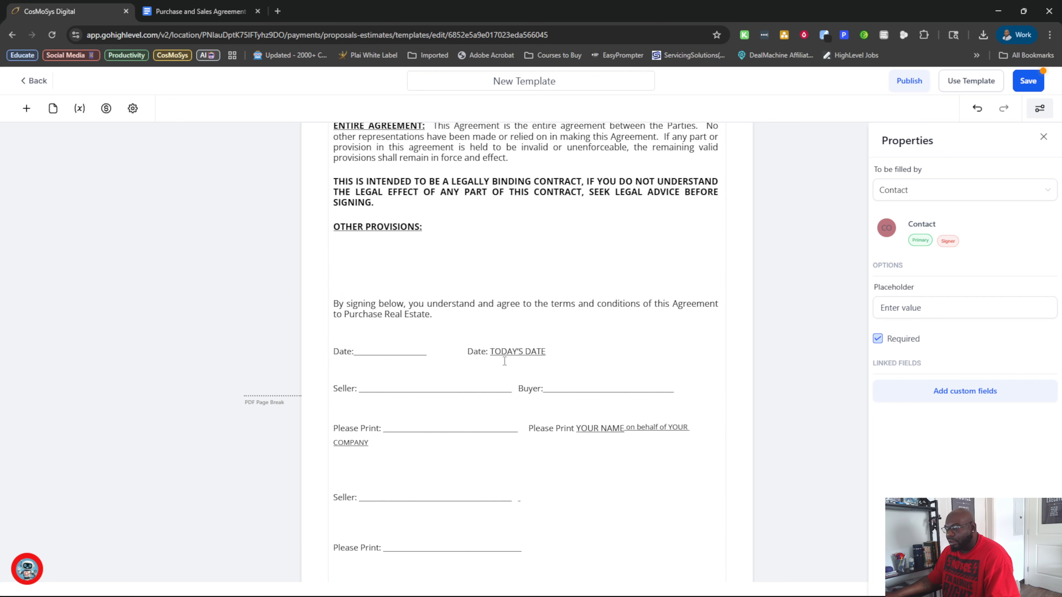
pyautogui.scroll(13, 505, 360)
pyautogui.scroll(-7, 505, 361)
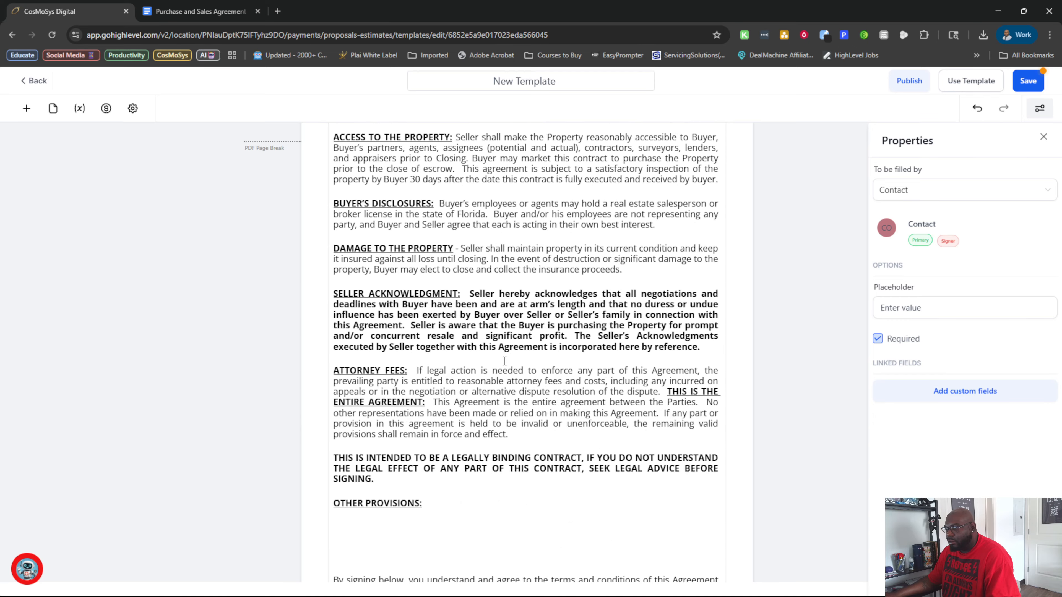
pyautogui.scroll(12, 498, 362)
pyautogui.scroll(-7, 499, 361)
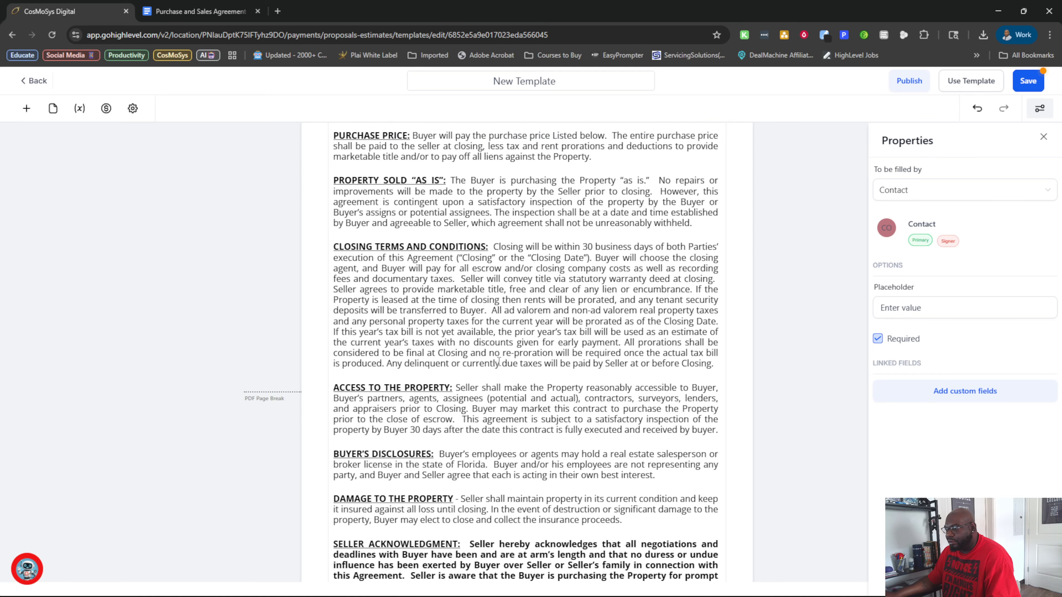
pyautogui.scroll(3, 499, 362)
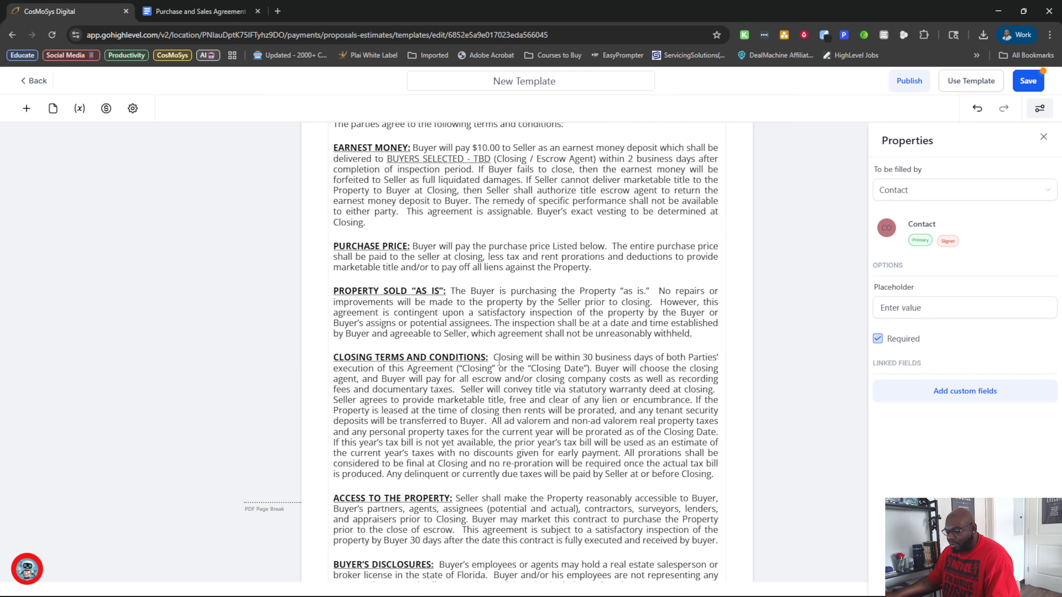
# Insert "of" and a wide blank gap between "purchase price" and "Listed below" in the Purchase Price clause.
pyautogui.doubleClick(604, 246)
pyautogui.click(604, 245)
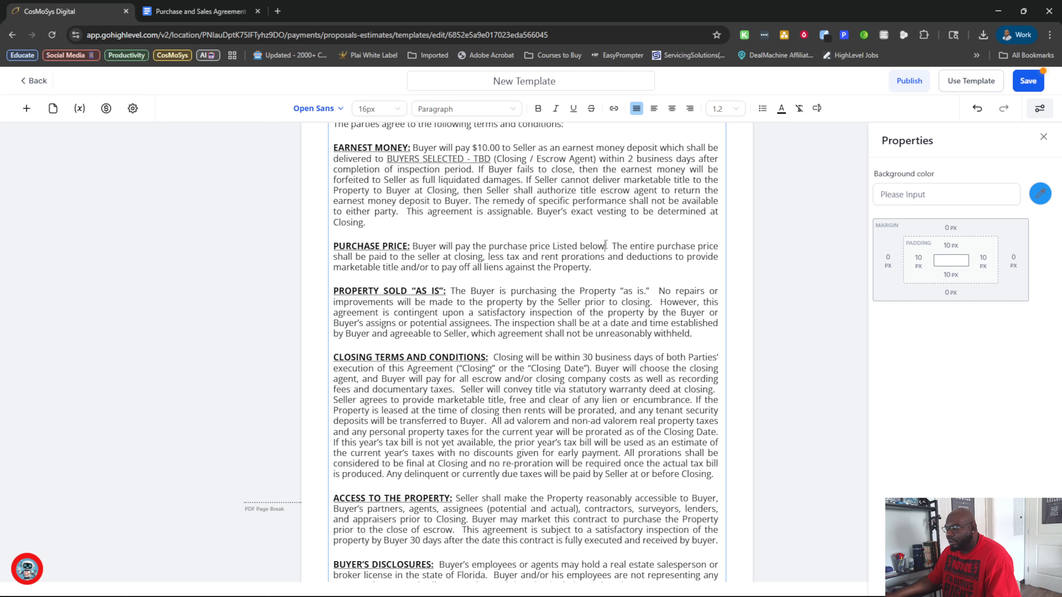
pyautogui.moveTo(605, 245); pyautogui.dragTo(549, 247)
pyautogui.click(552, 246)
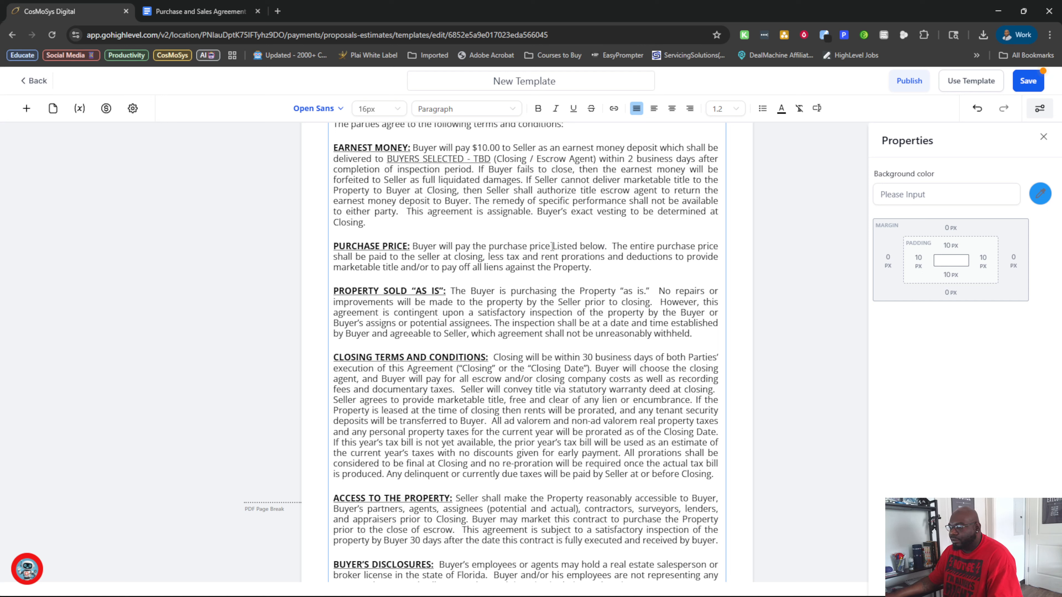
pyautogui.write('of')
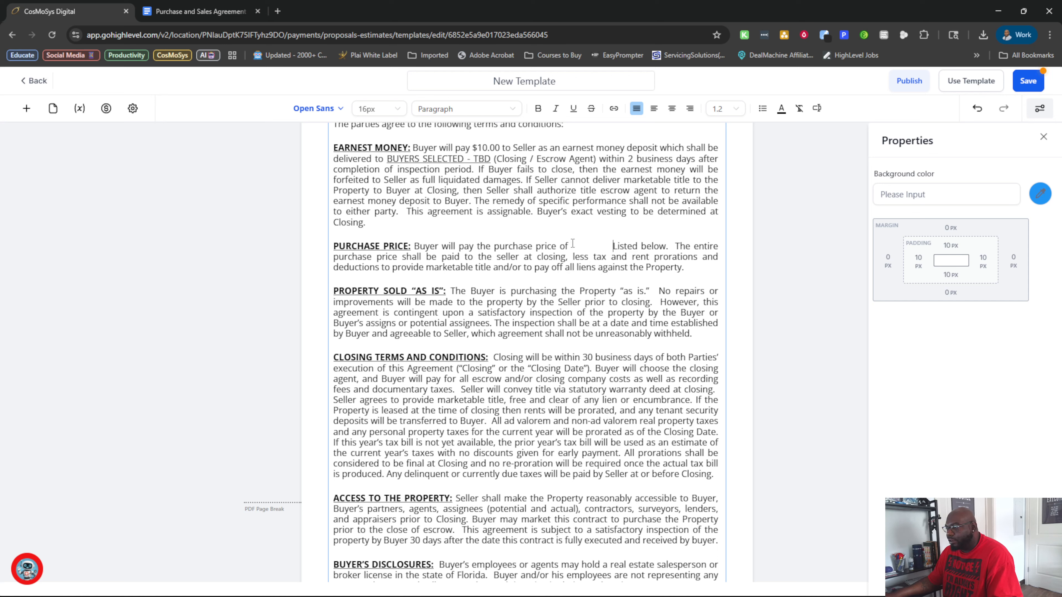
# Add a fillable text field in the blank gap after "purchase price of" and fit it to the gap.
pyautogui.click(26, 108)
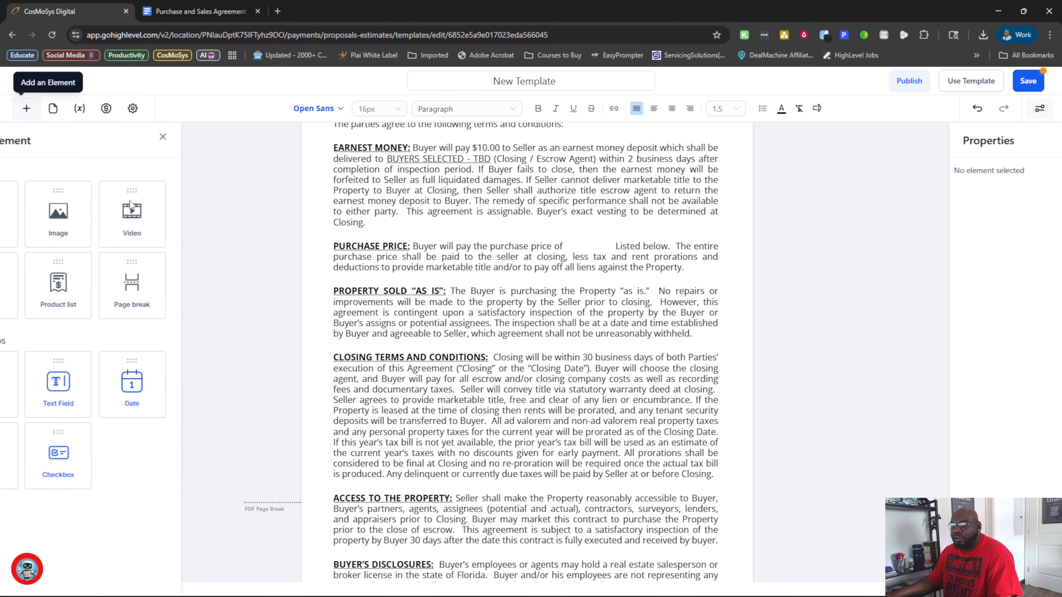
pyautogui.moveTo(109, 385); pyautogui.dragTo(616, 251)
pyautogui.click(606, 230)
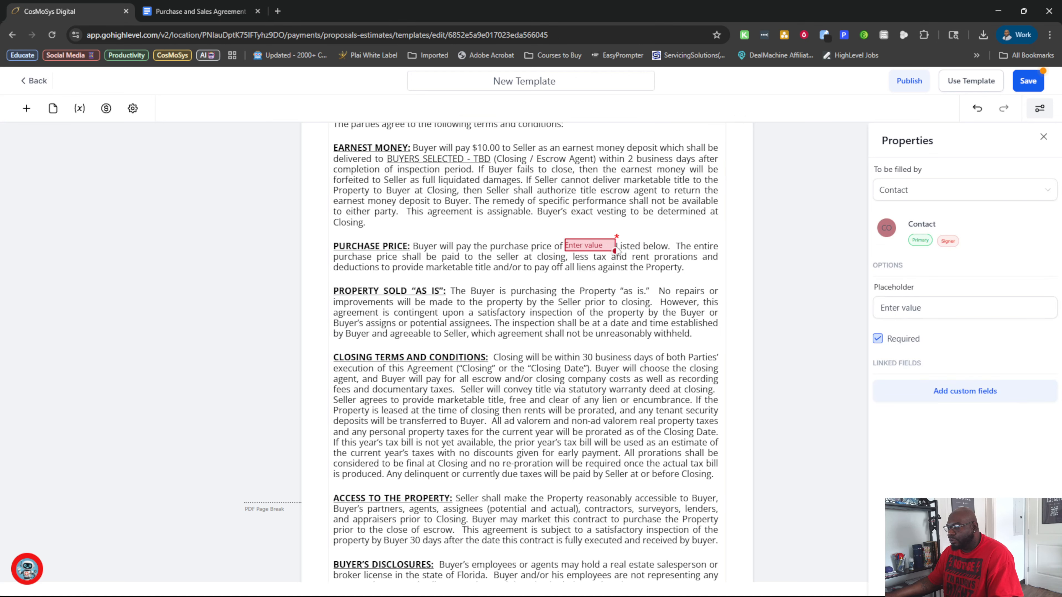
# Delete the words "Listed below" from the Purchase Price clause, keeping the period and the space for the field.
pyautogui.click(666, 246)
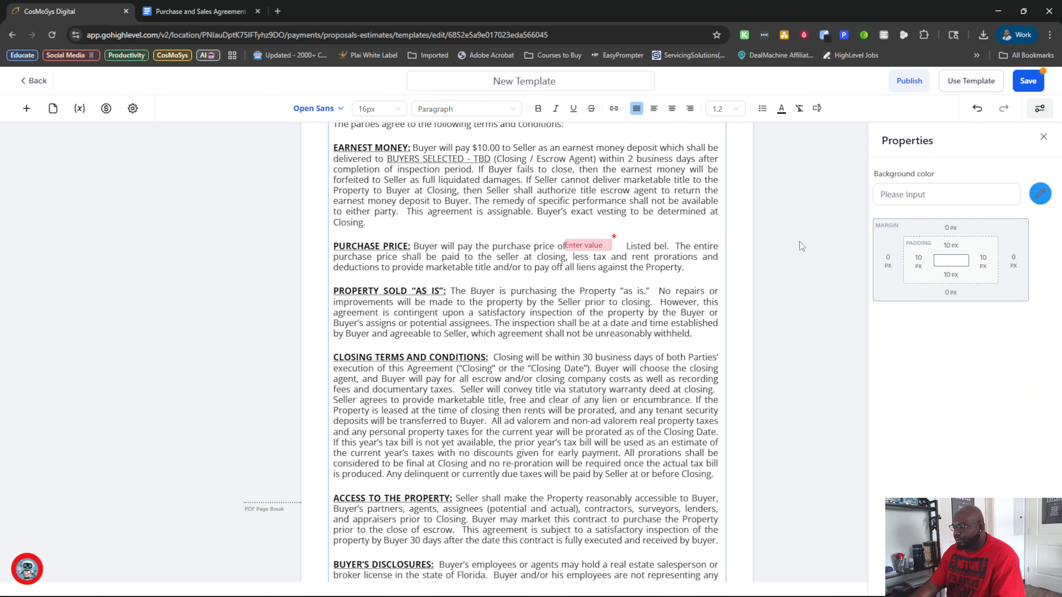
pyautogui.press('BackSpace')
pyautogui.press('BackSpace')
pyautogui.press('BackSpace')
pyautogui.press('BackSpace')
pyautogui.press('BackSpace')
pyautogui.press('BackSpace')
pyautogui.press('BackSpace')
pyautogui.press('BackSpace')
pyautogui.press('BackSpace')
pyautogui.press('BackSpace')
pyautogui.press('BackSpace')
pyautogui.press('BackSpace')
pyautogui.press('BackSpace')
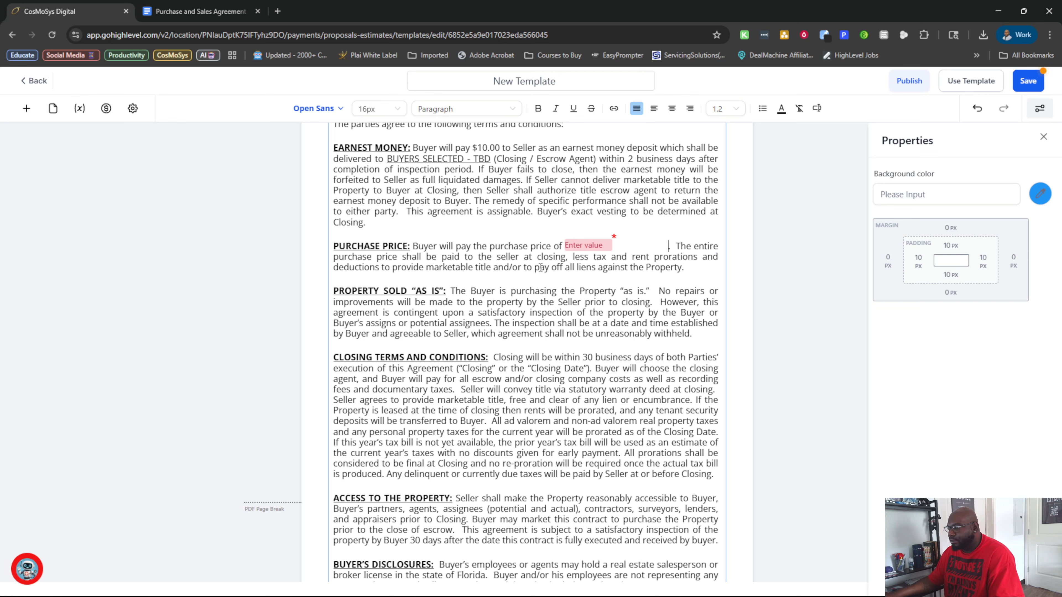
# Widen the purchase price text field so it reaches the period ending the sentence.
pyautogui.click(587, 245)
pyautogui.moveTo(612, 250); pyautogui.dragTo(667, 251)
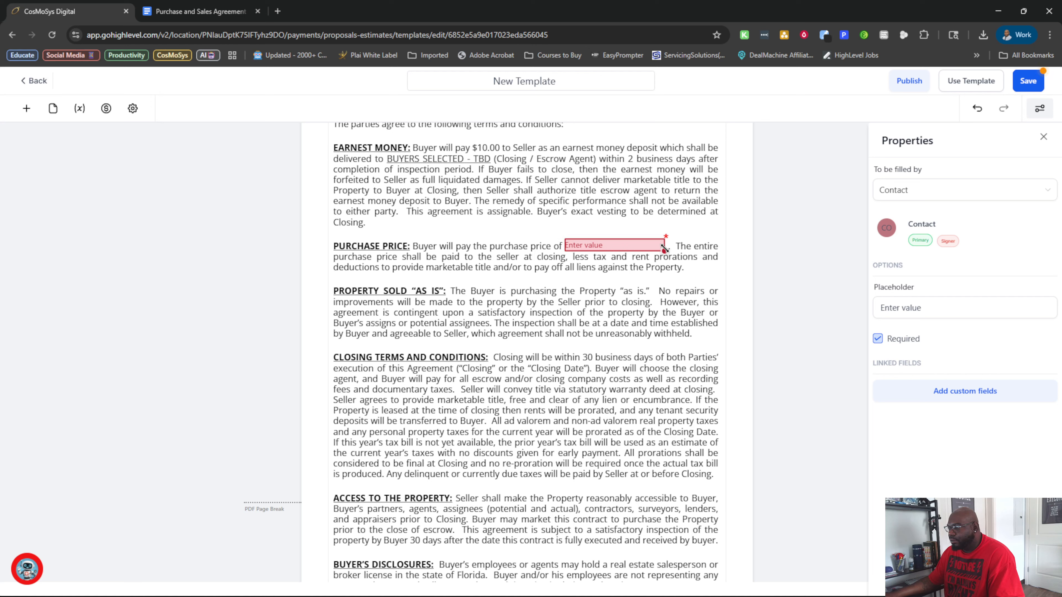
pyautogui.click(669, 247)
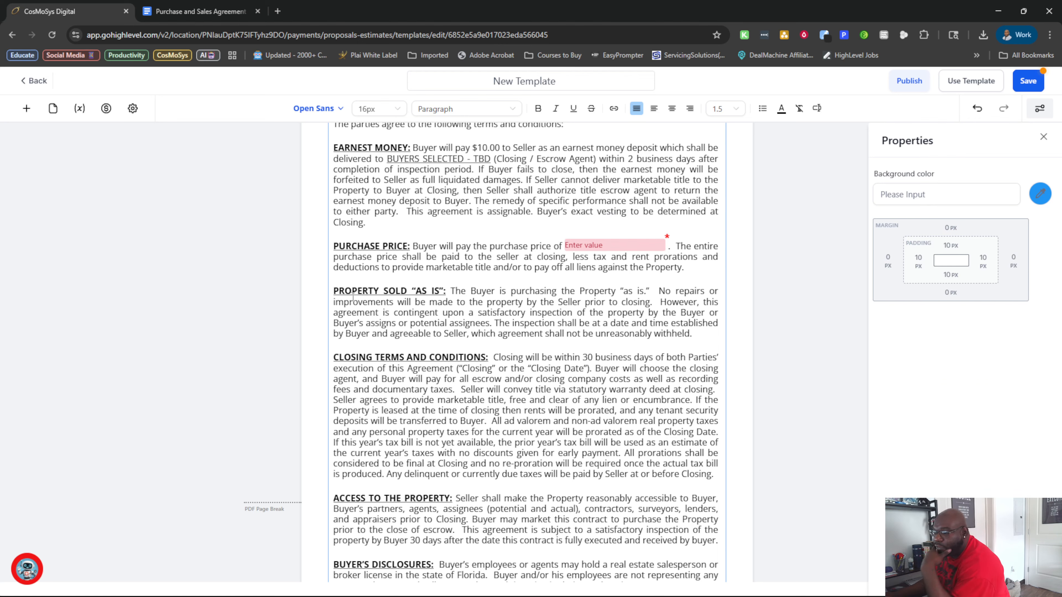
# Look over the agreement and open the list of custom values available for its text.
pyautogui.scroll(-3, 353, 296)
pyautogui.scroll(1, 491, 289)
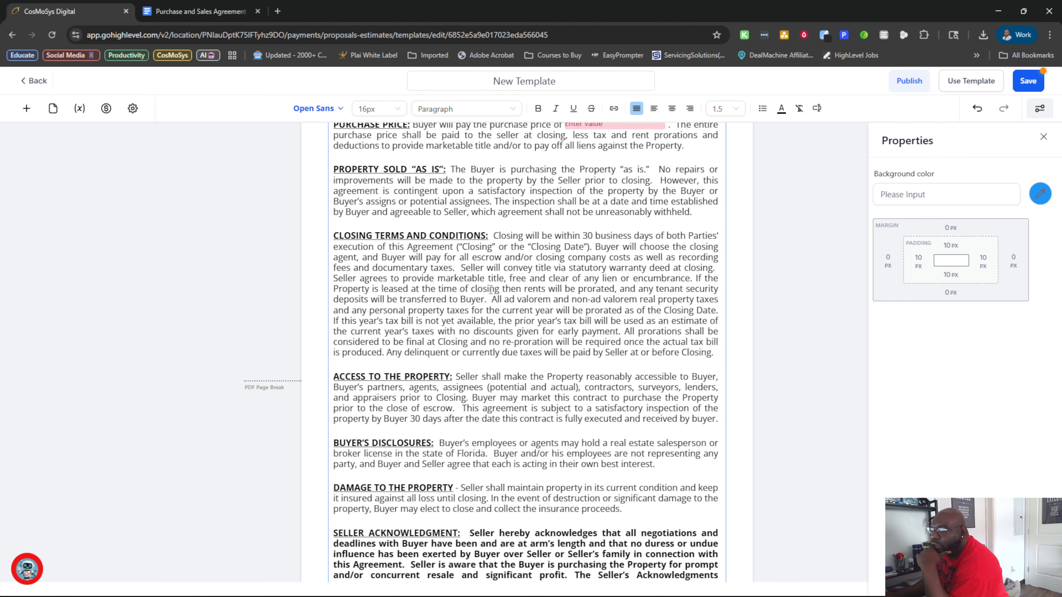
pyautogui.scroll(5, 491, 290)
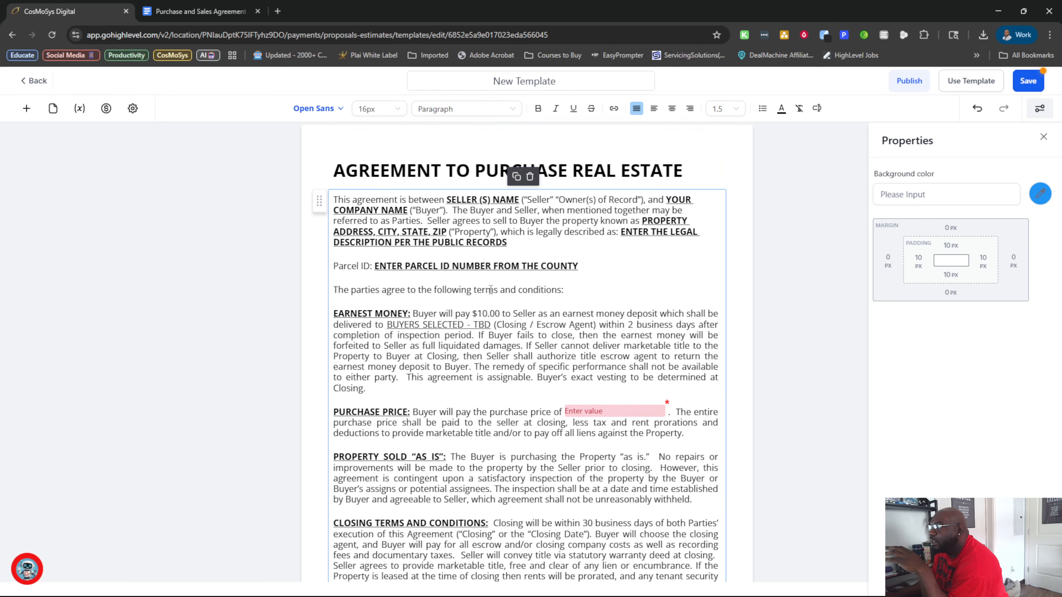
pyautogui.click(816, 108)
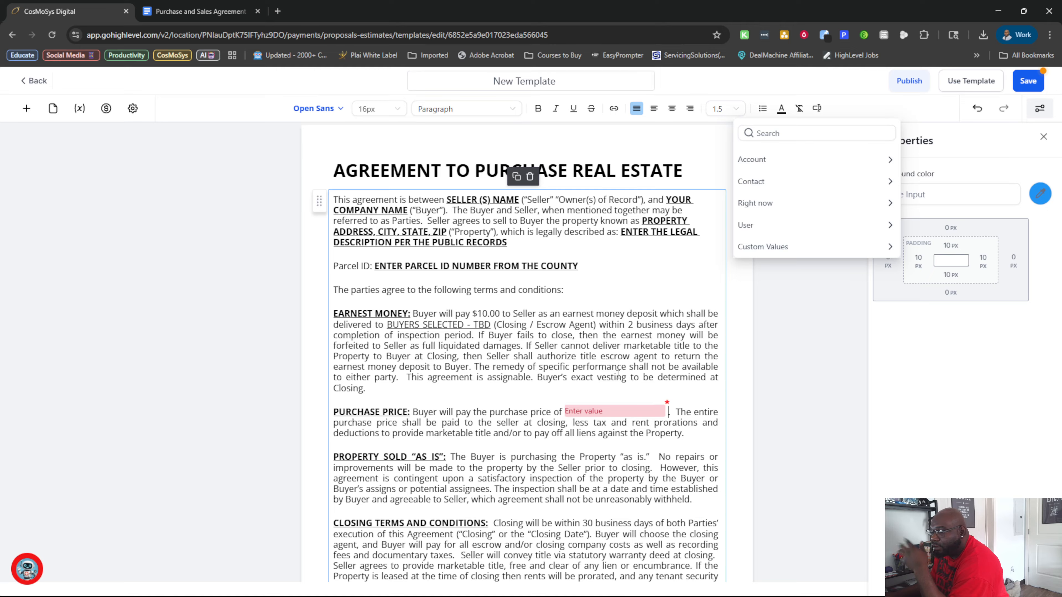
# Delete the duplicate text element starting with "The entire purchase price" below the signature section, including its stray text field.
pyautogui.scroll(-15, 617, 375)
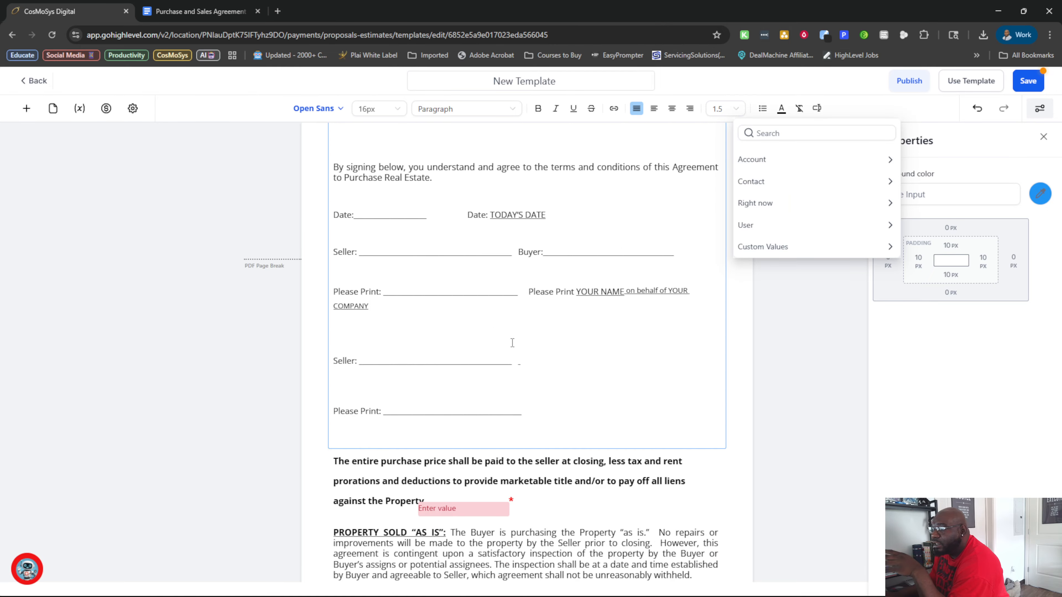
pyautogui.scroll(-3, 512, 342)
pyautogui.click(356, 350)
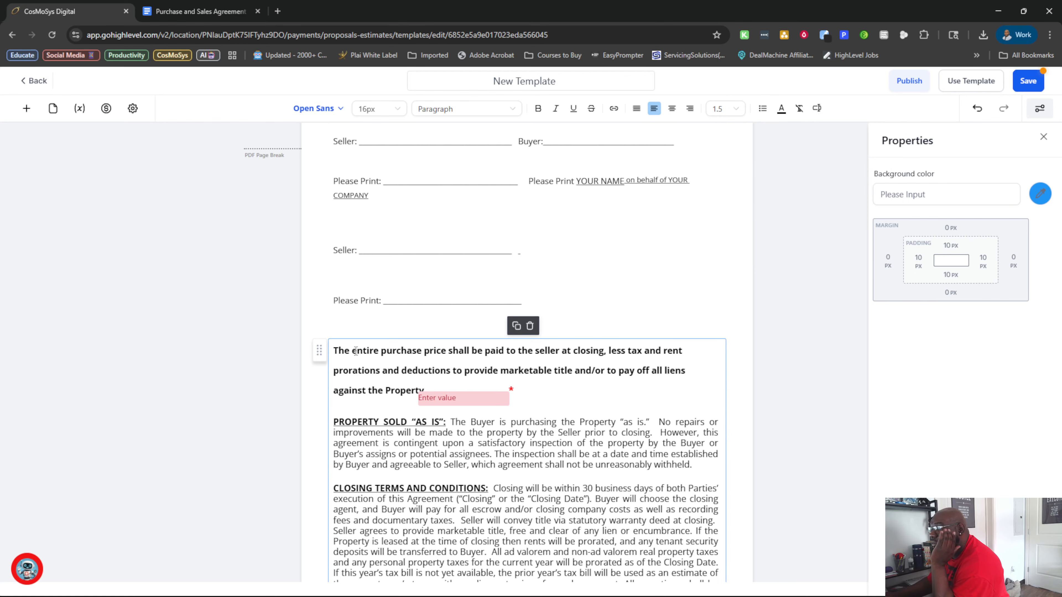
pyautogui.click(515, 329)
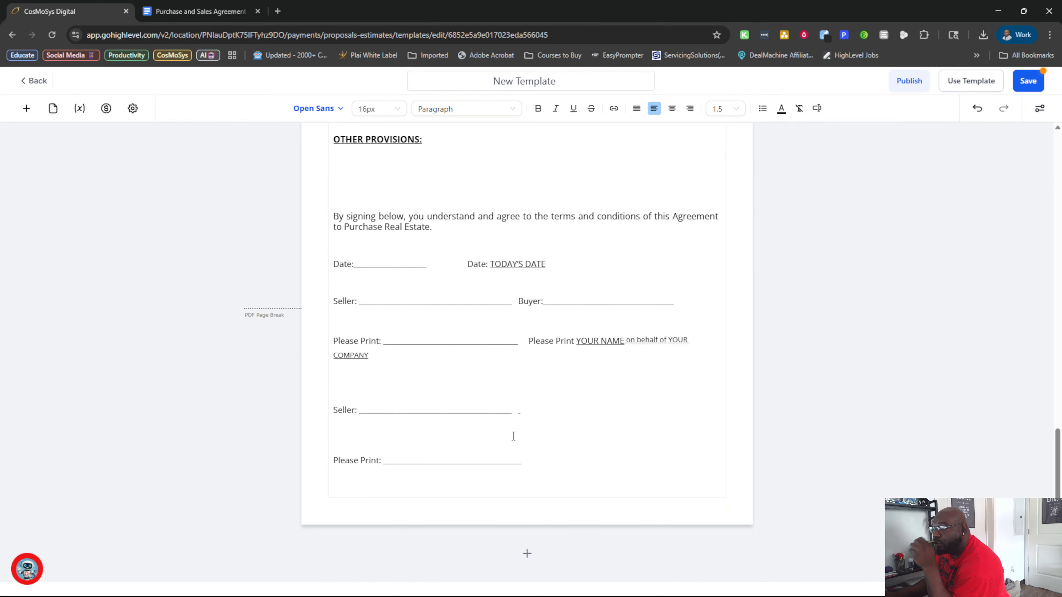
# Add a fillable date field on the first blank Date line of the signing section.
pyautogui.scroll(4, 514, 437)
pyautogui.scroll(14, 513, 436)
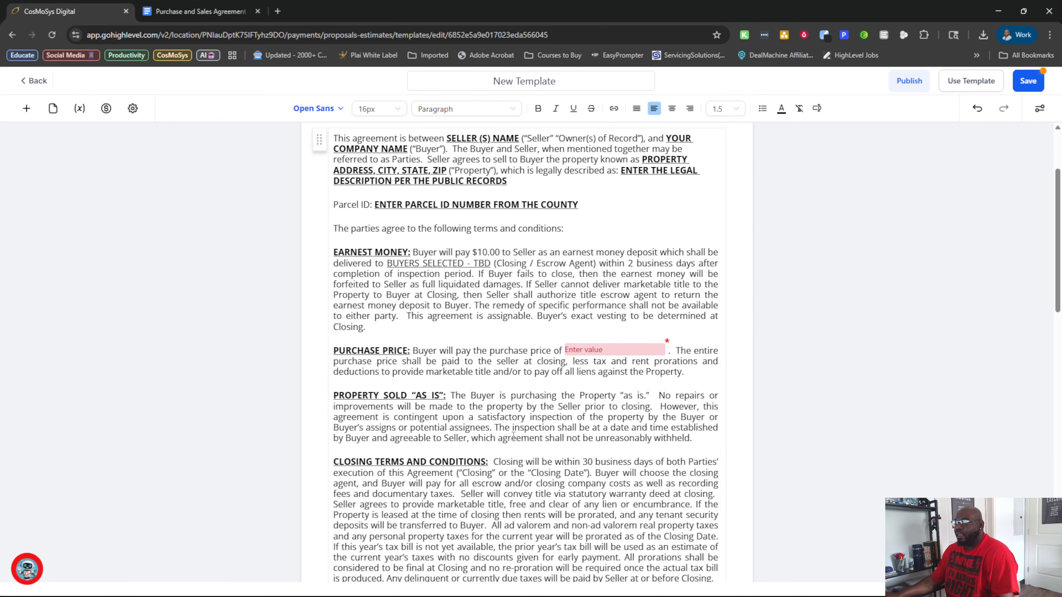
pyautogui.scroll(-6, 514, 437)
pyautogui.scroll(-10, 514, 436)
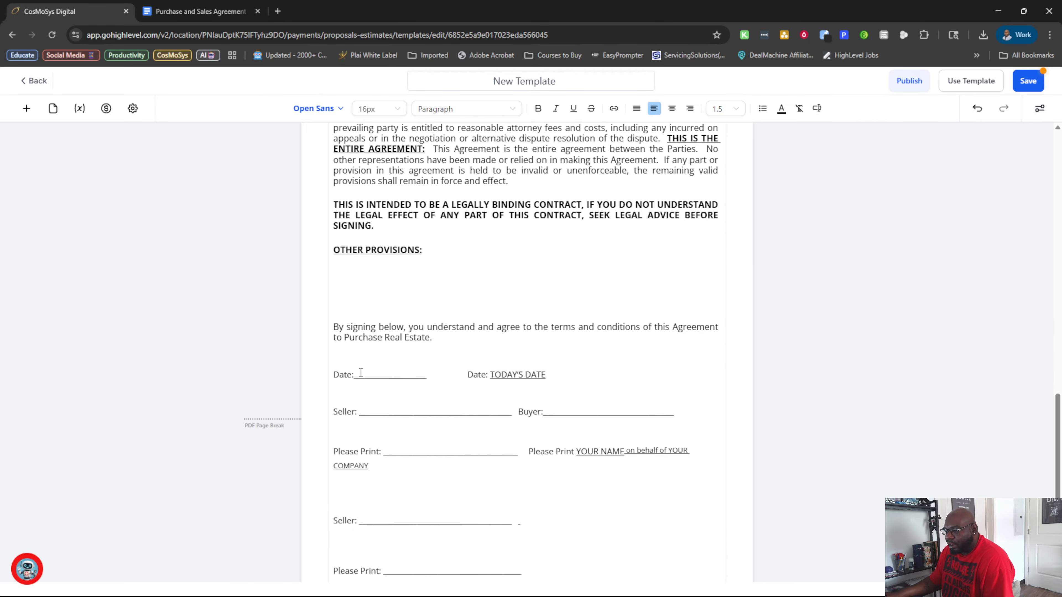
pyautogui.click(27, 109)
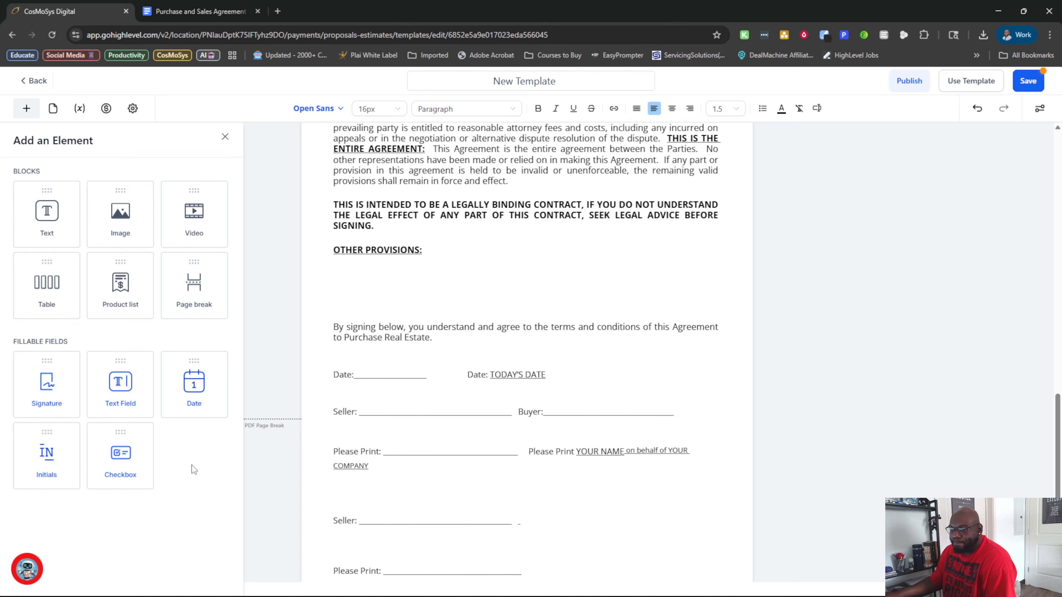
pyautogui.moveTo(194, 389); pyautogui.dragTo(389, 368)
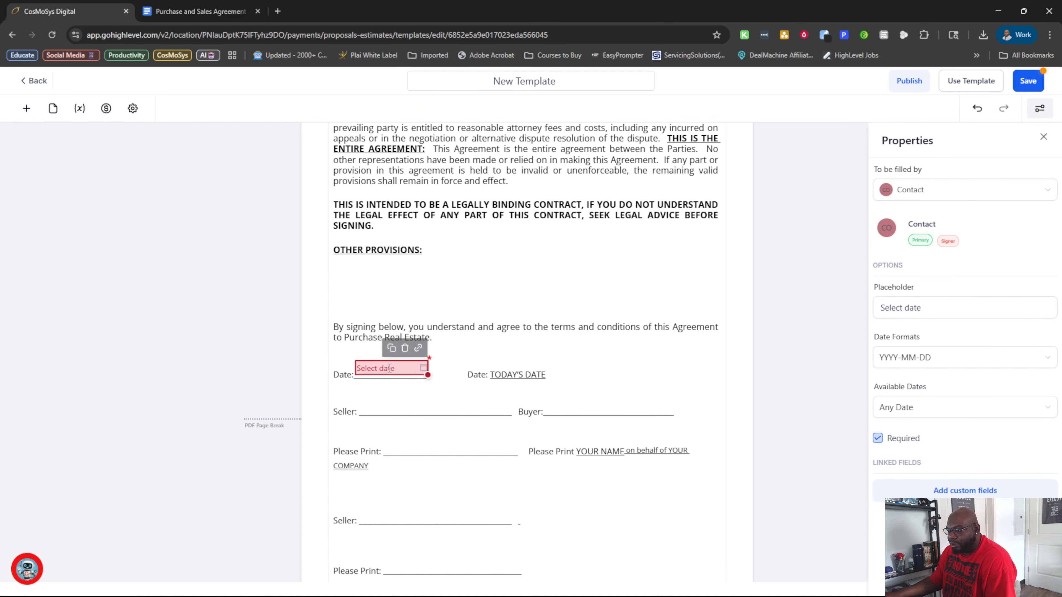
pyautogui.click(392, 402)
# Add a signature field over the first Seller line beside the Buyer line.
pyautogui.scroll(-3, 357, 330)
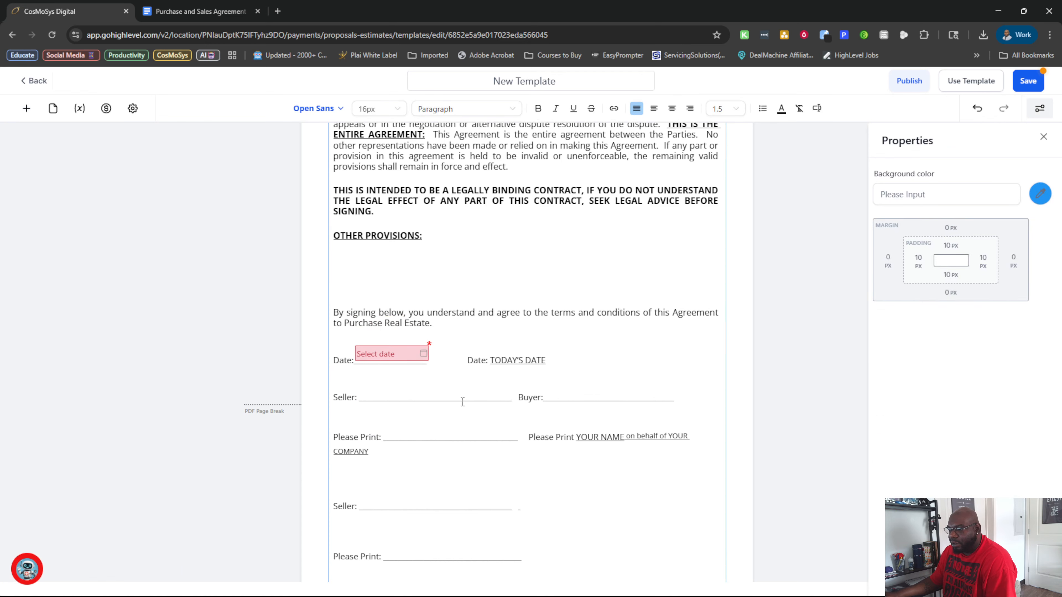
pyautogui.click(26, 109)
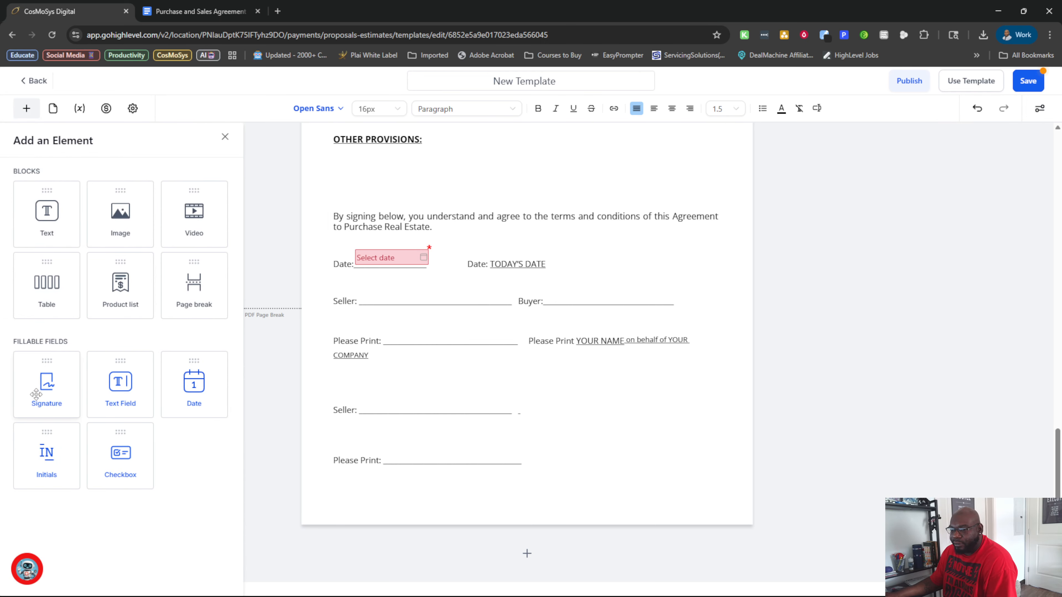
pyautogui.moveTo(34, 394)
pyautogui.mouseDown()
pyautogui.moveTo(430, 350)
pyautogui.moveTo(363, 291)
pyautogui.moveTo(439, 294)
pyautogui.moveTo(396, 300)
pyautogui.mouseUp()
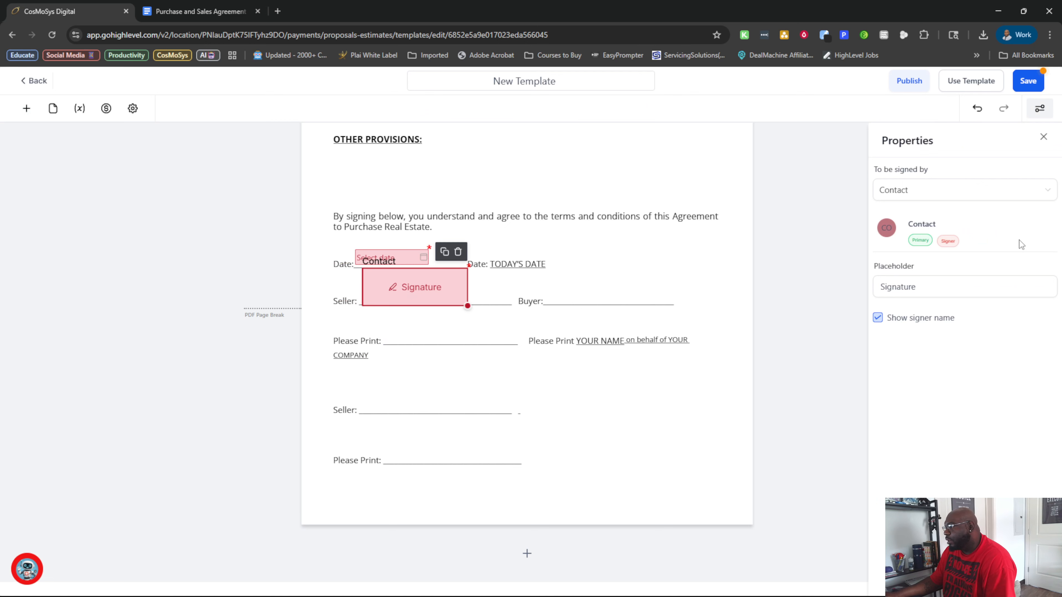
# Assign the signature field to Sender and move it from the first Seller line to the Buyer line.
pyautogui.click(1045, 190)
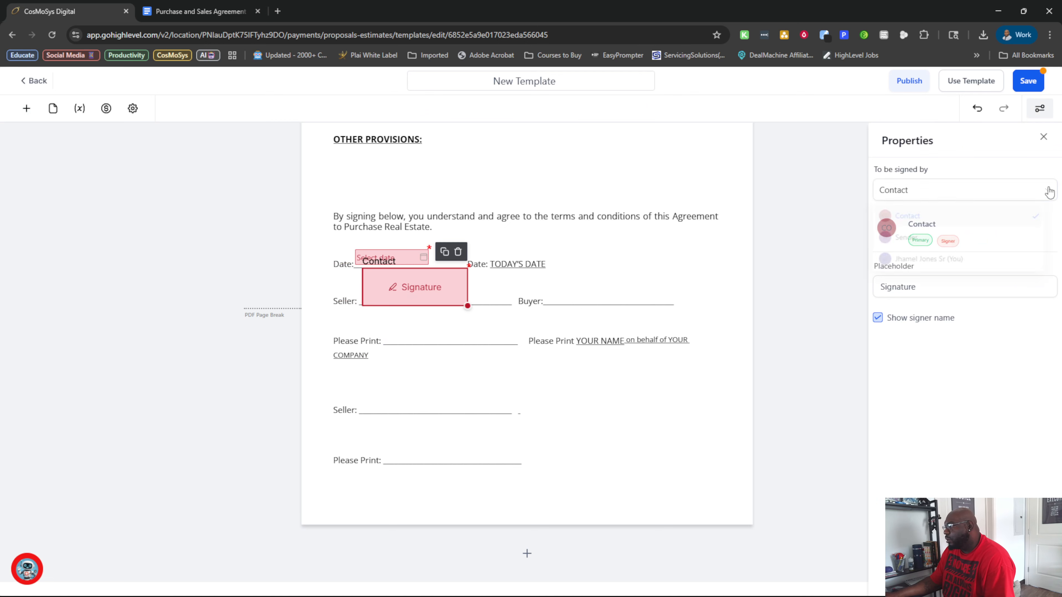
pyautogui.click(966, 347)
pyautogui.click(974, 193)
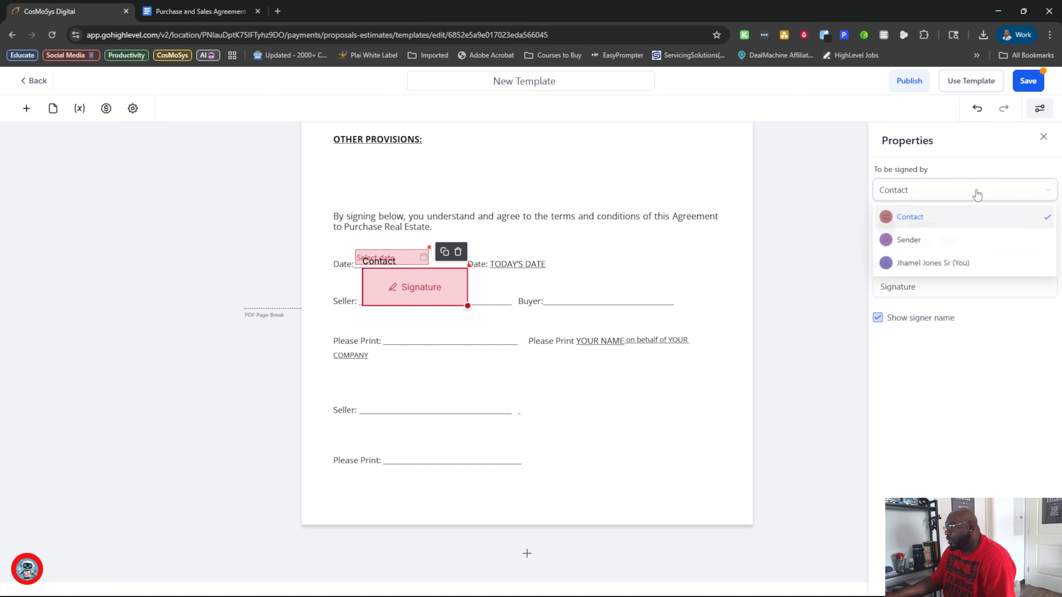
pyautogui.click(951, 239)
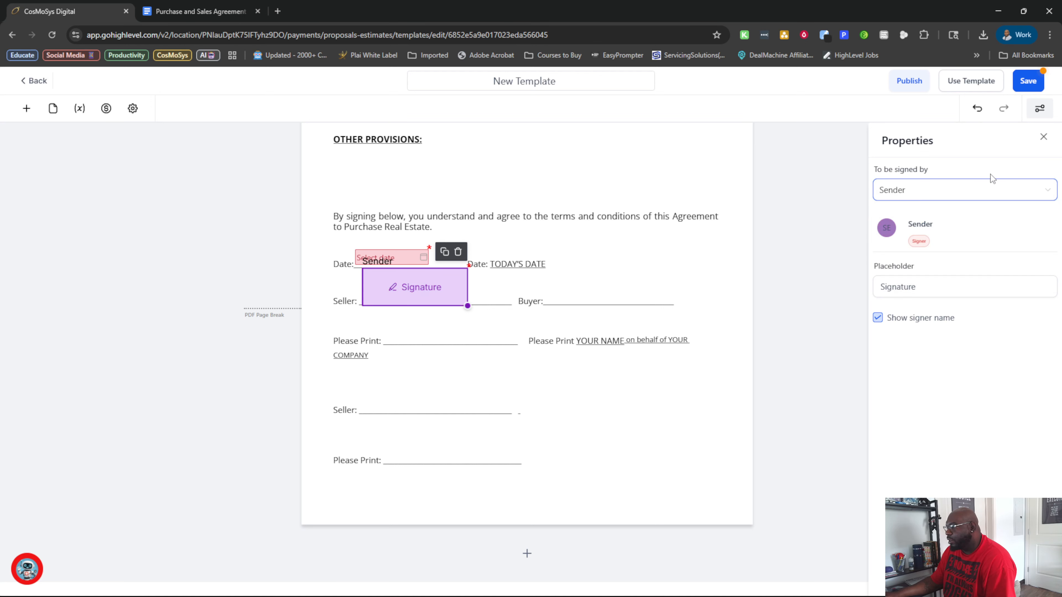
pyautogui.click(984, 189)
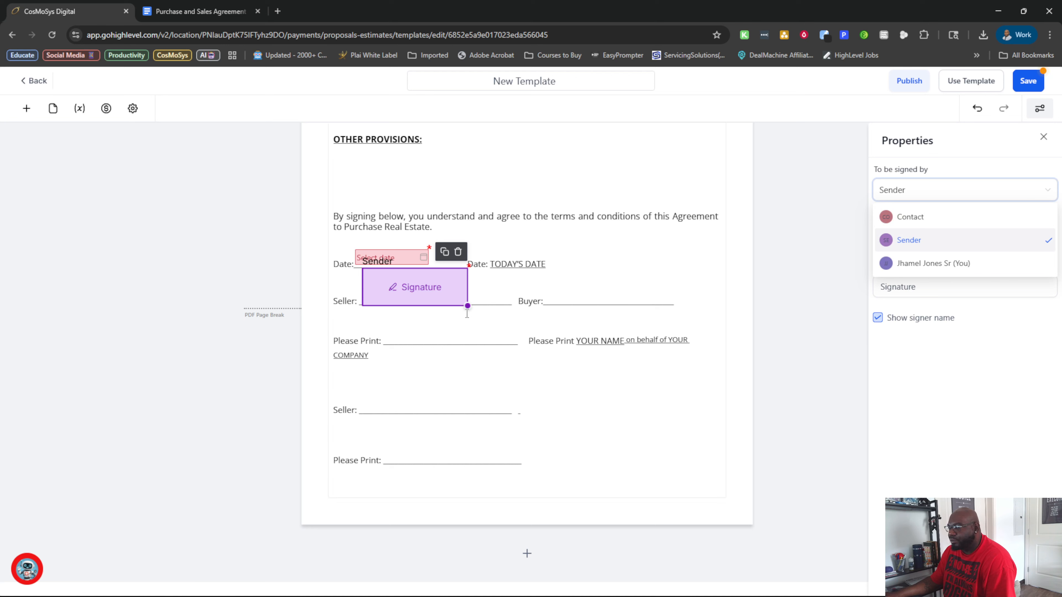
pyautogui.moveTo(406, 279)
pyautogui.mouseDown()
pyautogui.moveTo(416, 288)
pyautogui.moveTo(590, 278)
pyautogui.mouseUp()
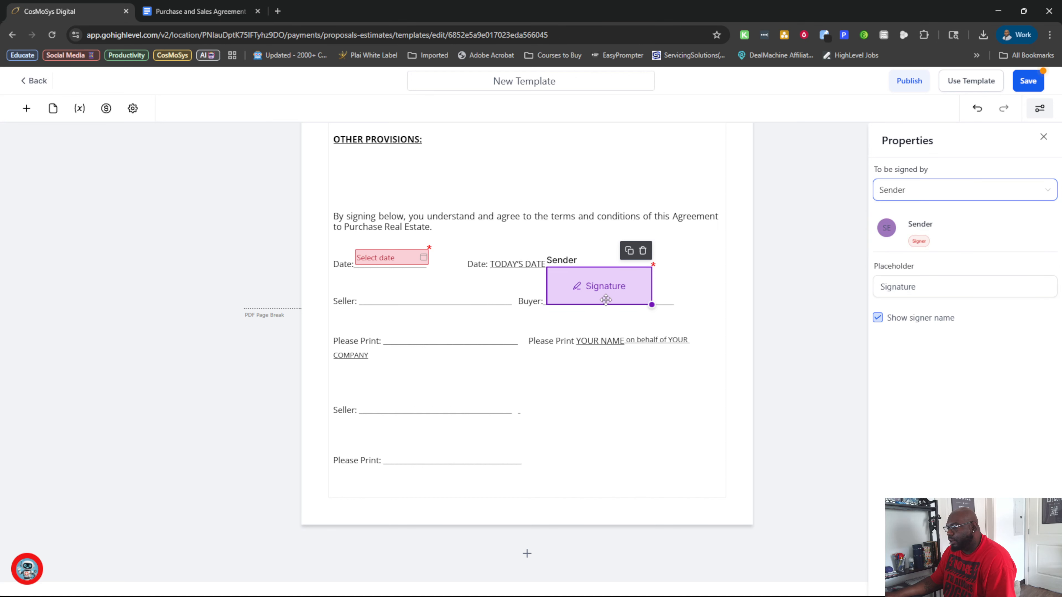
# Try the account owner as signer of the Buyer signature field and switch it back to Sender.
pyautogui.click(961, 195)
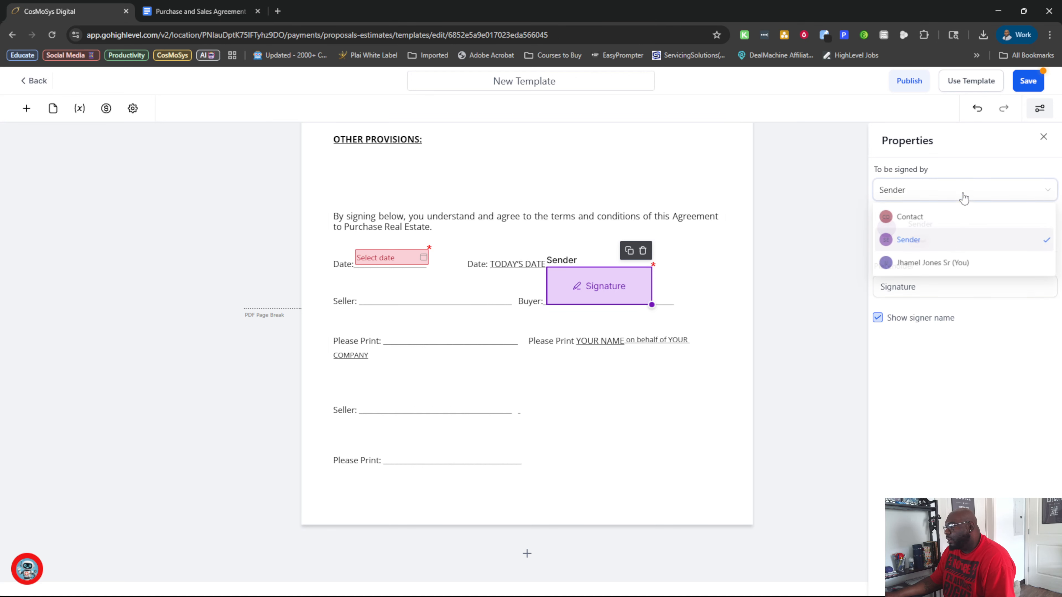
pyautogui.click(936, 263)
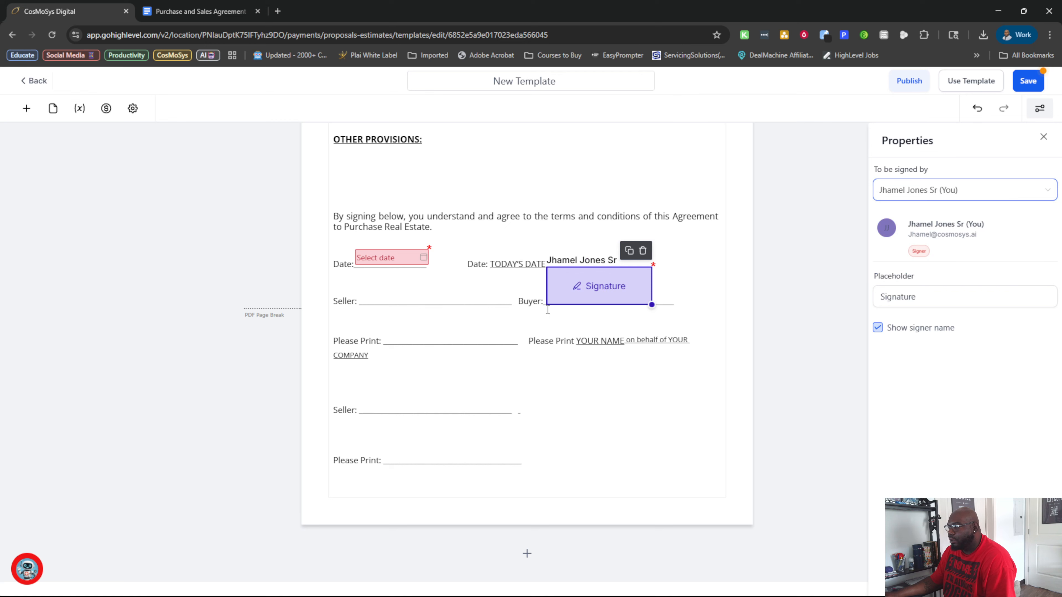
pyautogui.click(491, 328)
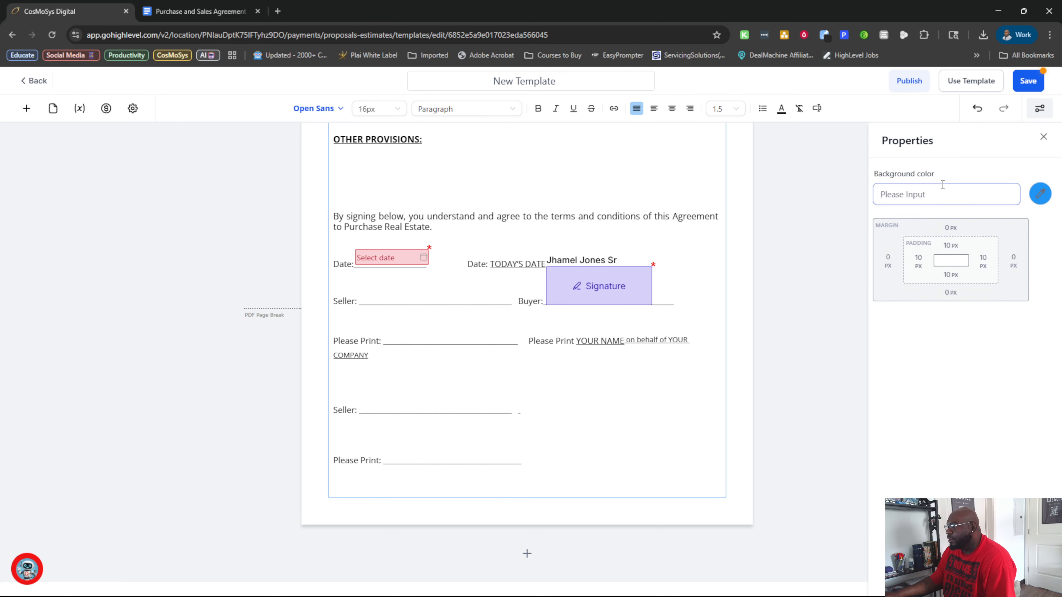
pyautogui.click(614, 288)
pyautogui.click(984, 199)
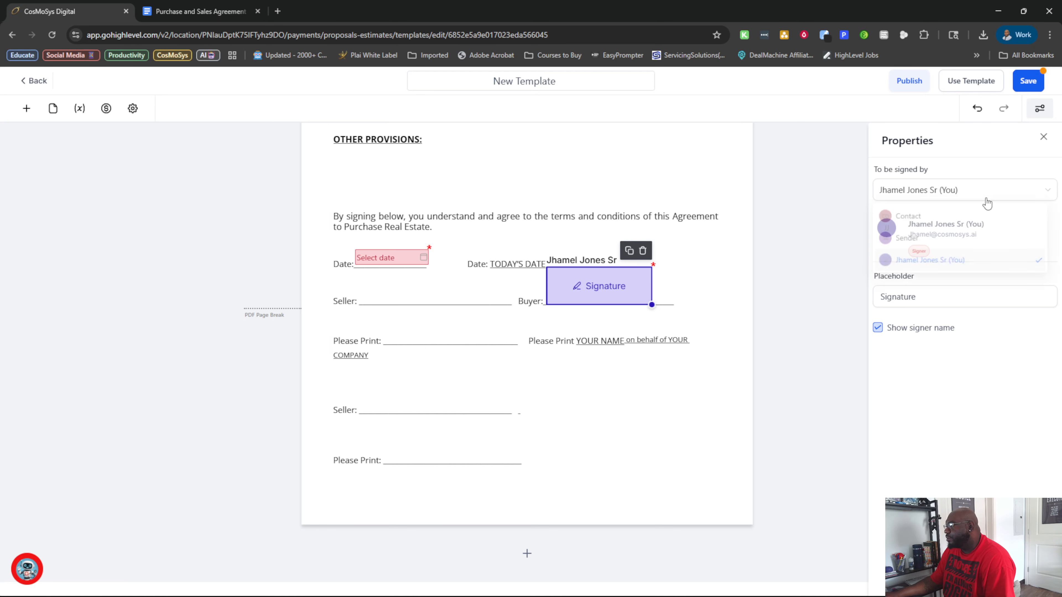
pyautogui.click(945, 246)
# Add a new signature field over the first Seller line.
pyautogui.click(27, 109)
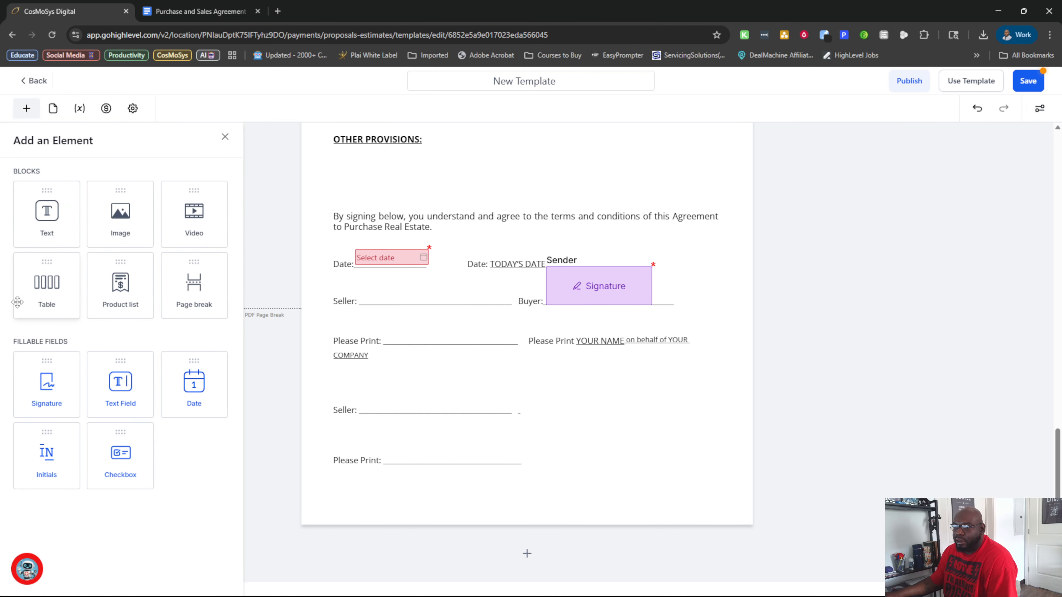
pyautogui.moveTo(50, 396); pyautogui.dragTo(415, 373)
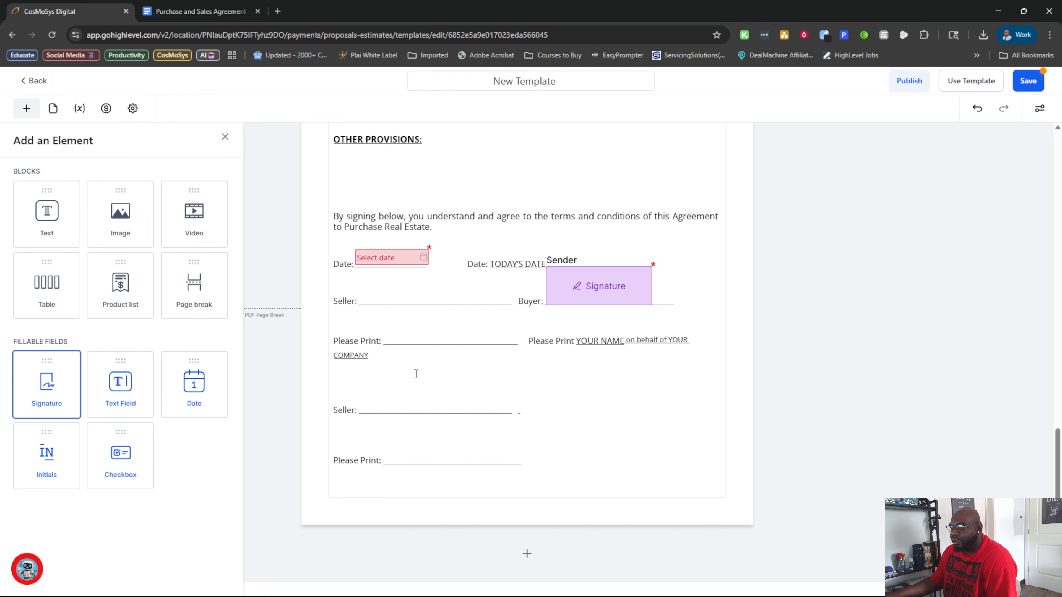
pyautogui.moveTo(40, 389)
pyautogui.mouseDown()
pyautogui.moveTo(390, 298)
pyautogui.moveTo(389, 287)
pyautogui.moveTo(454, 305)
pyautogui.moveTo(426, 287)
pyautogui.moveTo(462, 306)
pyautogui.mouseUp()
# Try the account owner as signer of the Seller signature field and switch it back to Contact.
pyautogui.click(904, 201)
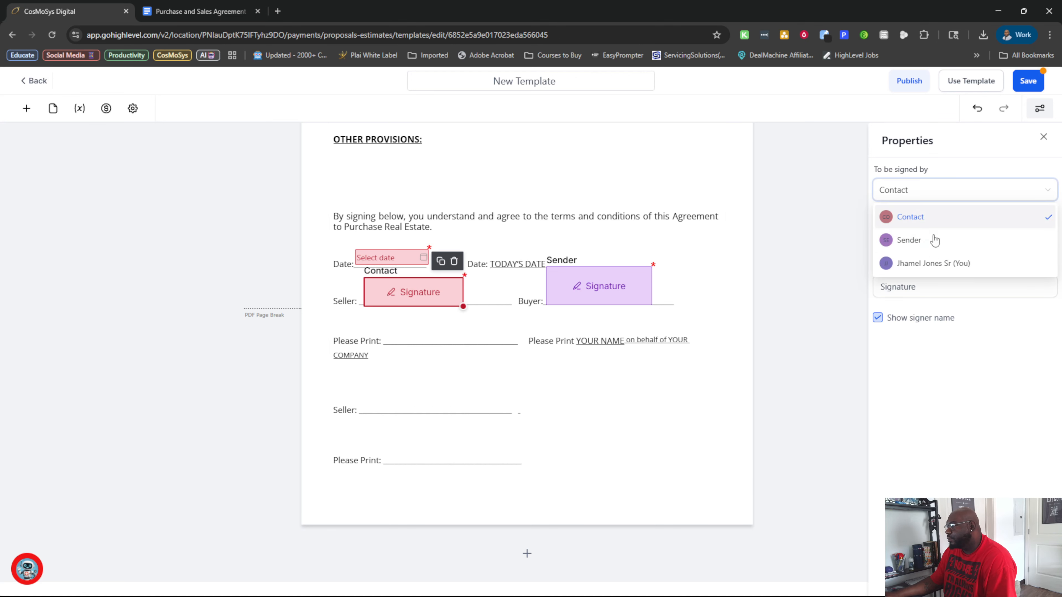
pyautogui.click(931, 263)
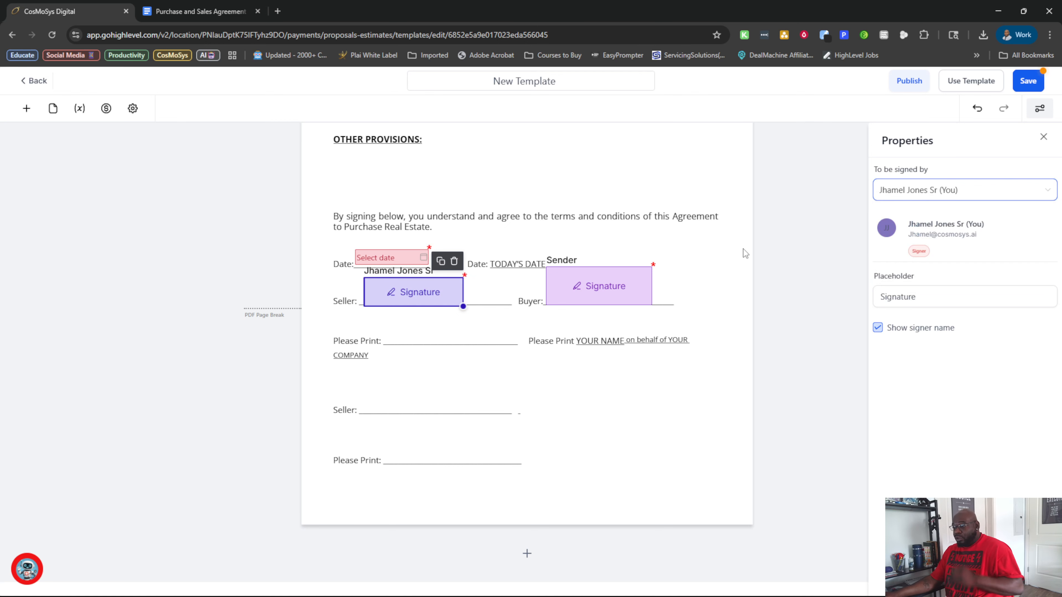
pyautogui.click(985, 189)
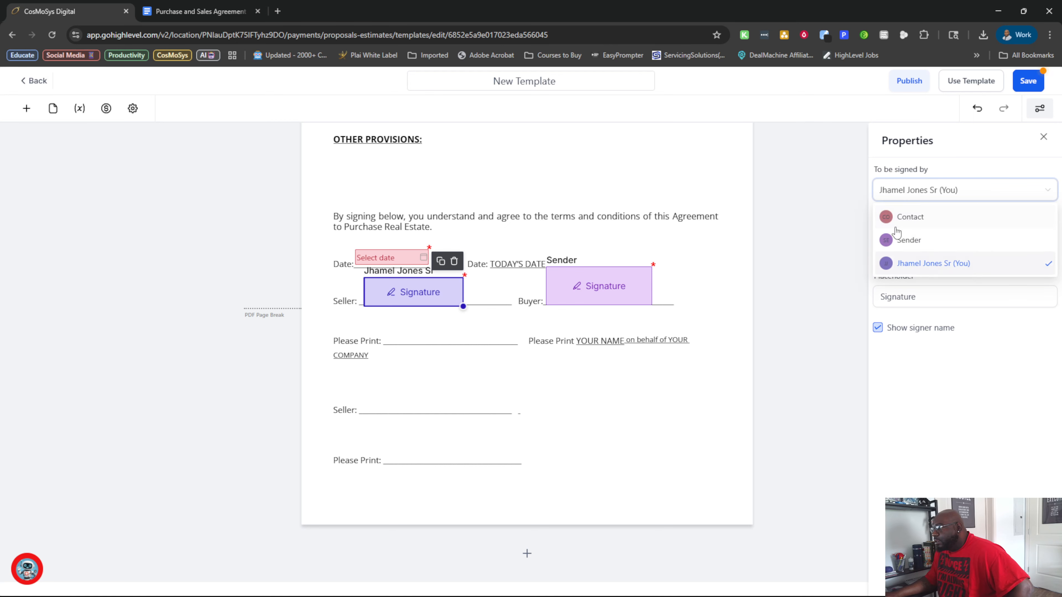
pyautogui.click(919, 217)
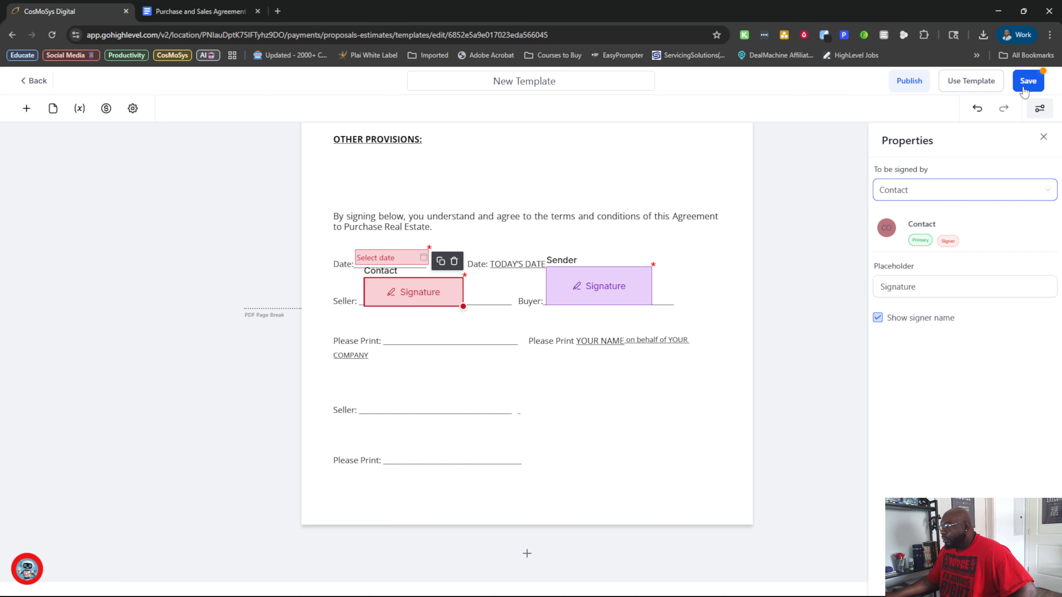
# Add a fillable text field on the first Please Print line below the Seller signature.
pyautogui.click(380, 340)
pyautogui.click(26, 108)
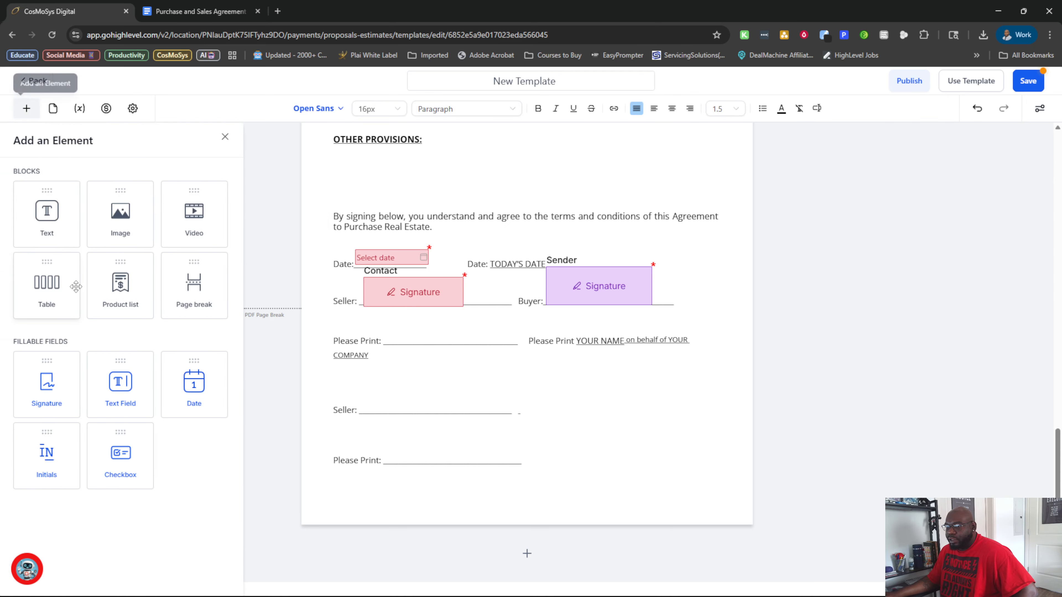
pyautogui.moveTo(114, 403); pyautogui.dragTo(430, 335)
pyautogui.click(386, 336)
pyautogui.click(401, 311)
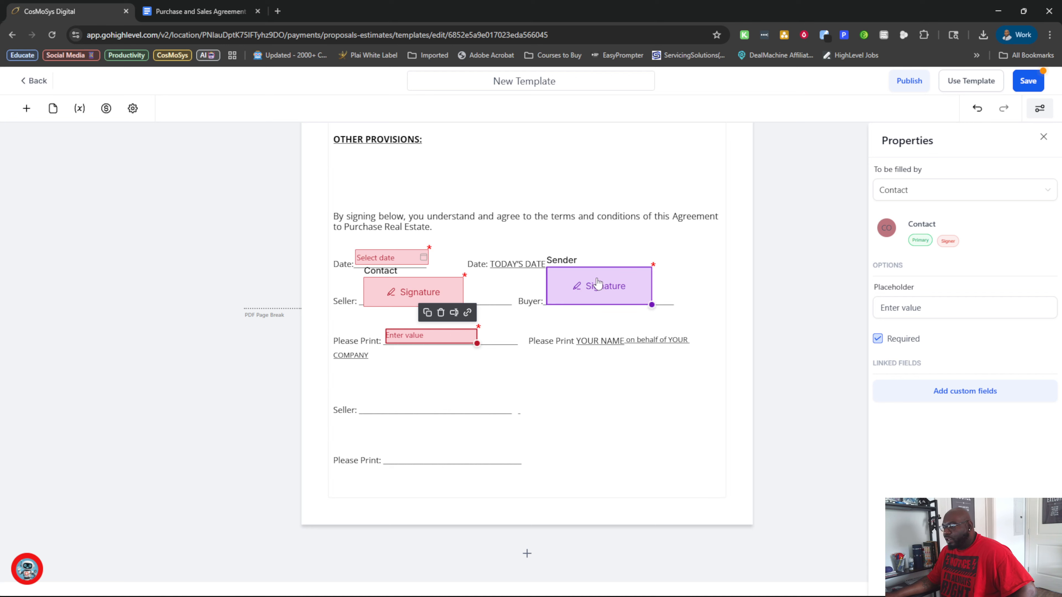
# Leave the template editor for the templates list, discarding the unsaved changes.
pyautogui.click(610, 284)
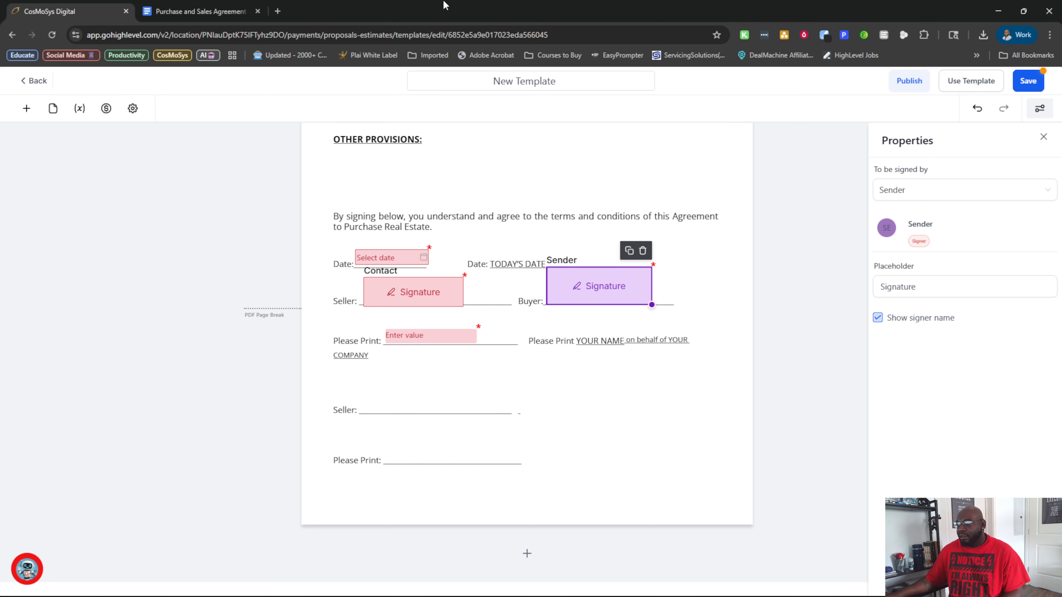
pyautogui.click(41, 81)
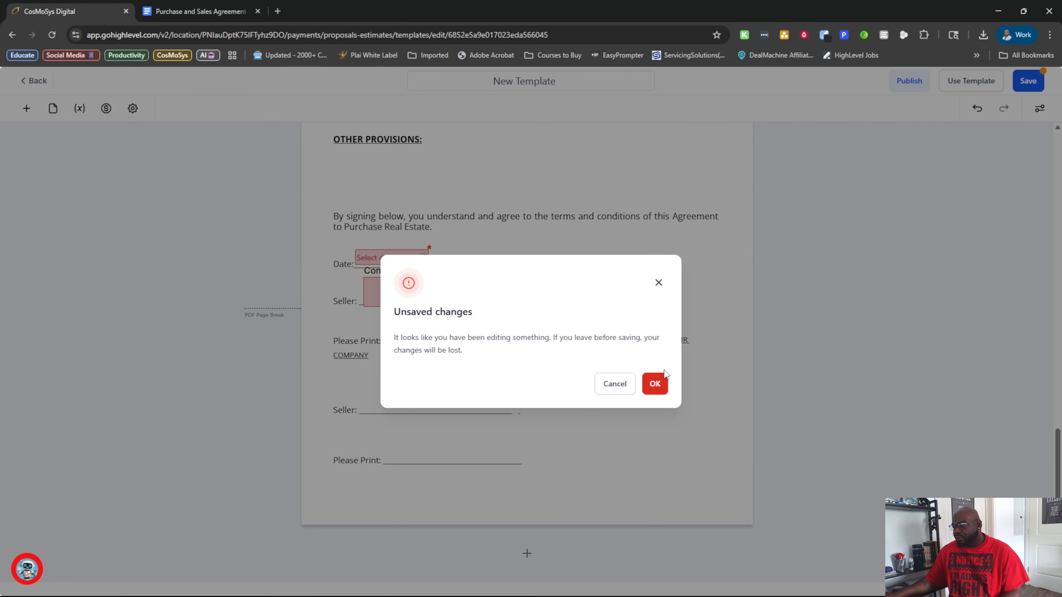
pyautogui.click(653, 384)
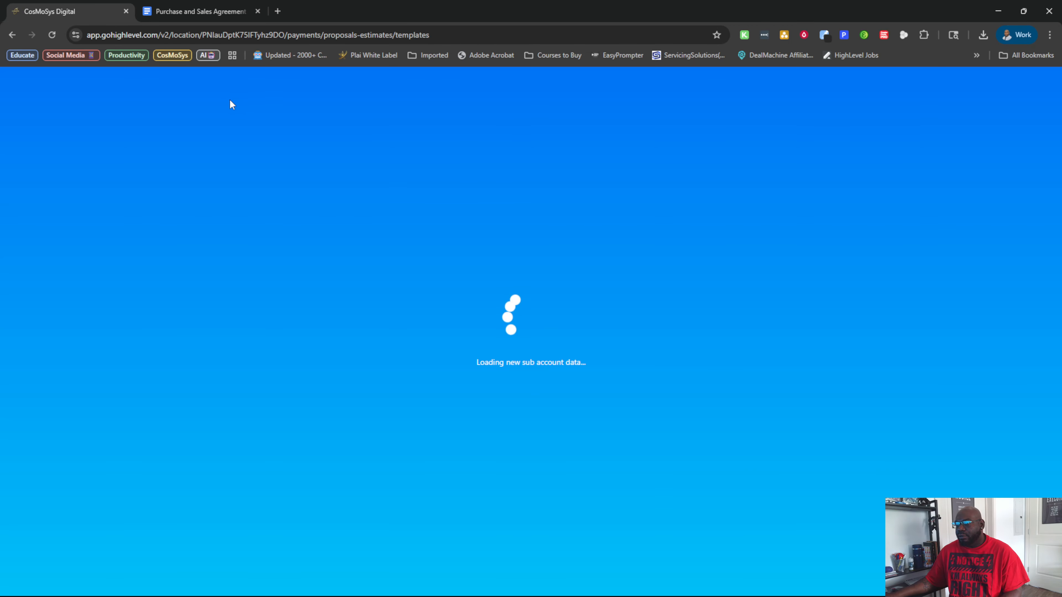